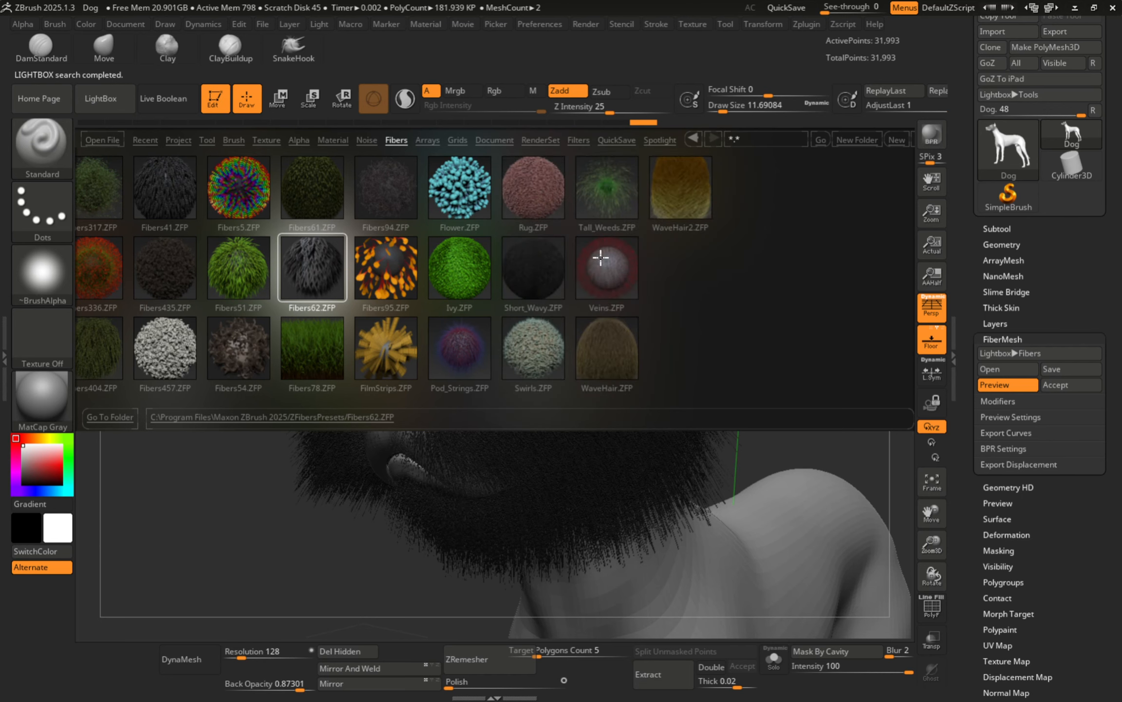
Step: Try the Fibers142 preset from the fiber library as the fur on the dog's masked head
left_click_drag(411, 272, 578, 268)
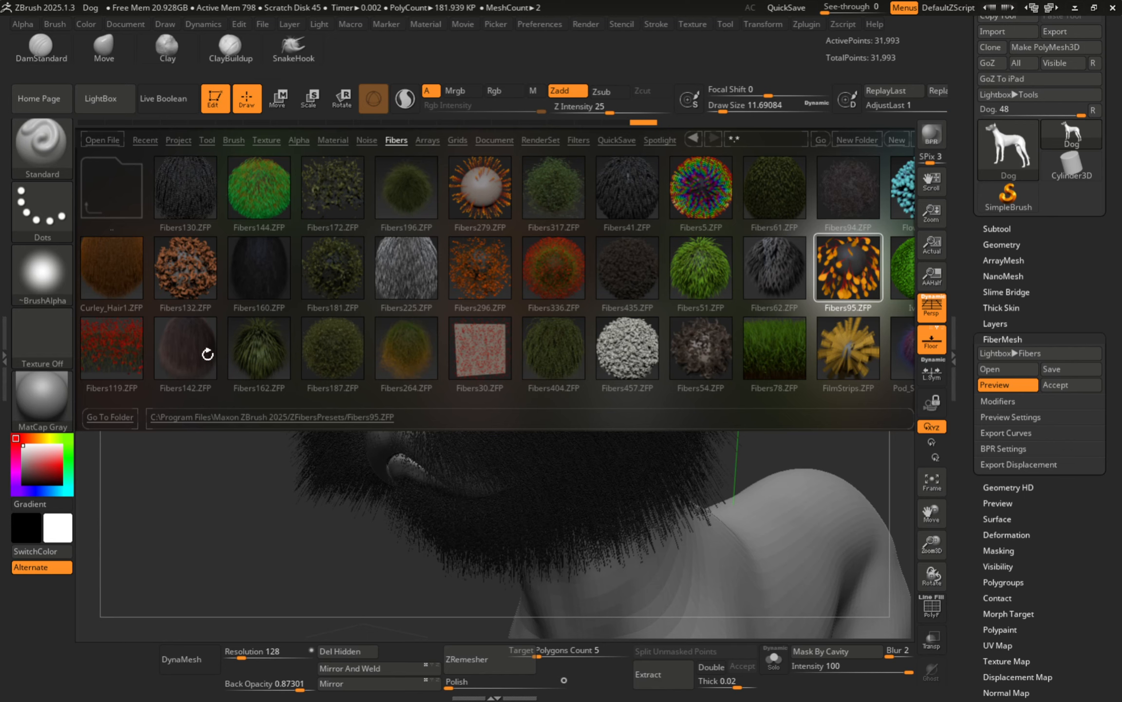
left_click(191, 351)
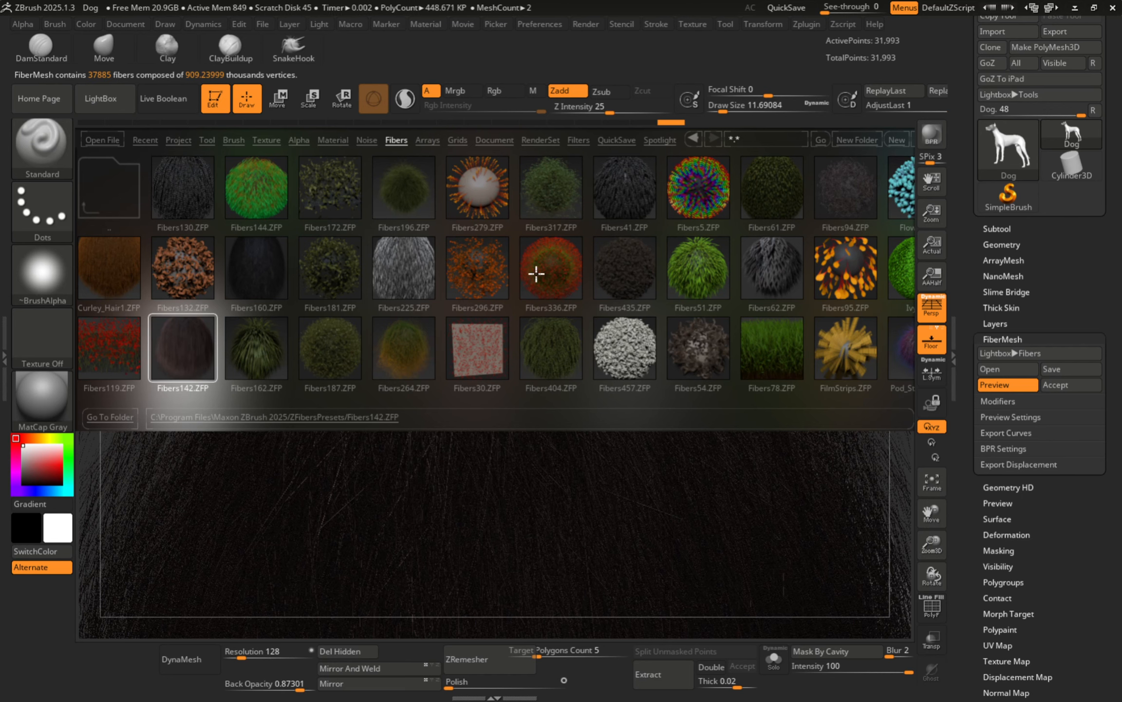
key("comma")
right_click_drag(586, 313, 462, 312, "ctrl")
right_click_drag(530, 304, 516, 252)
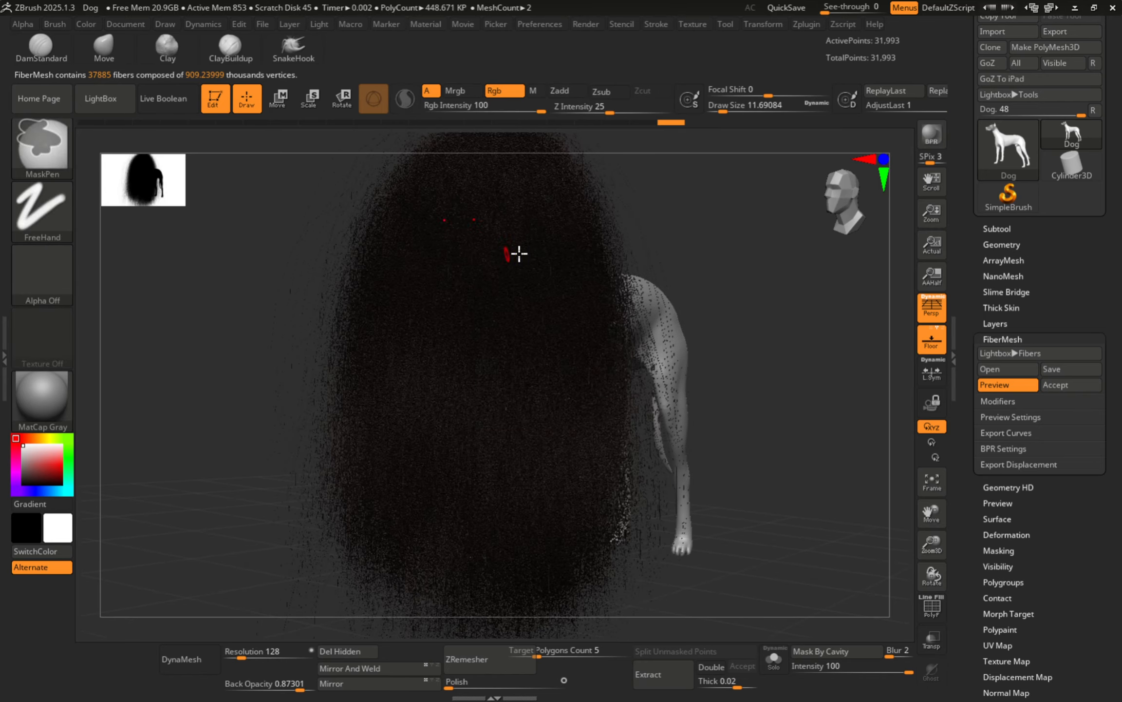
left_click(1018, 383)
left_click(1019, 384)
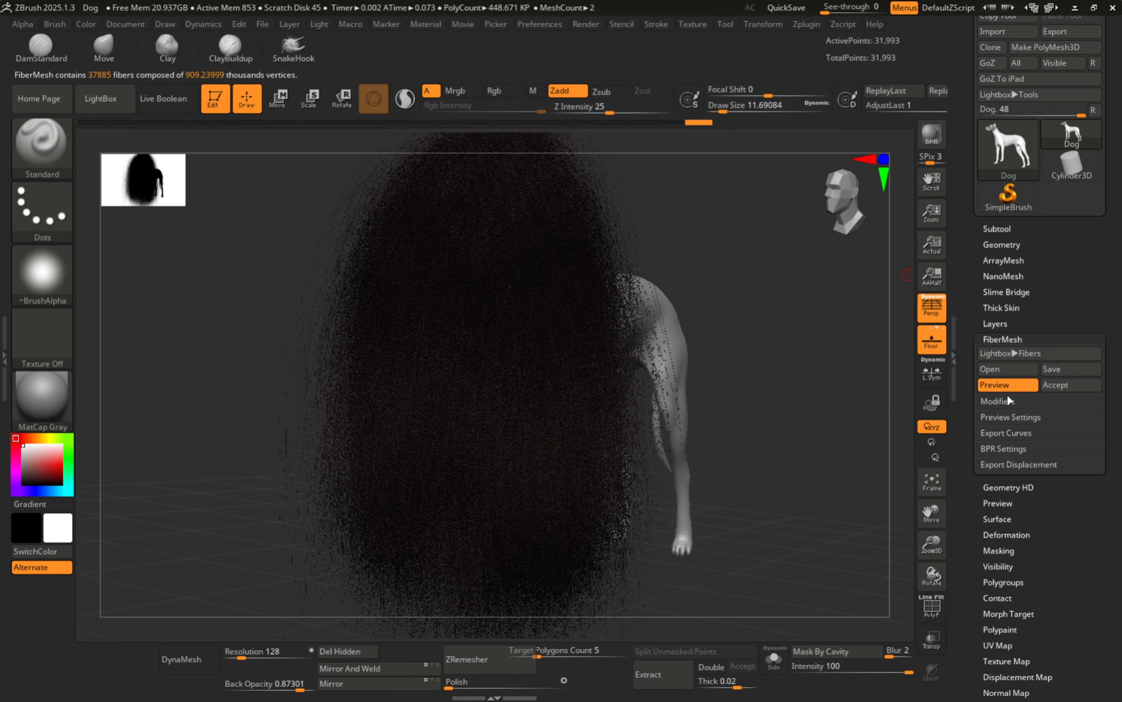
Step: Apply the Fibers160 preset to the dog's head and show the fiber modifiers
left_click(1025, 354)
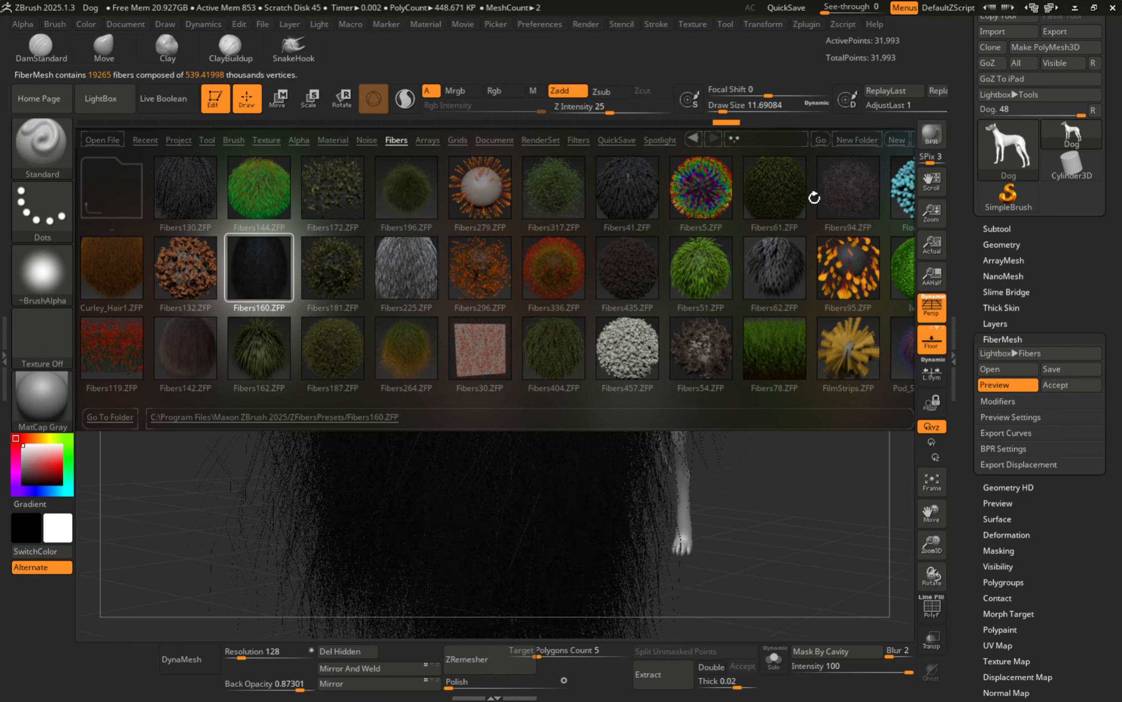
left_click_drag(586, 271, 769, 384)
left_click(1008, 402)
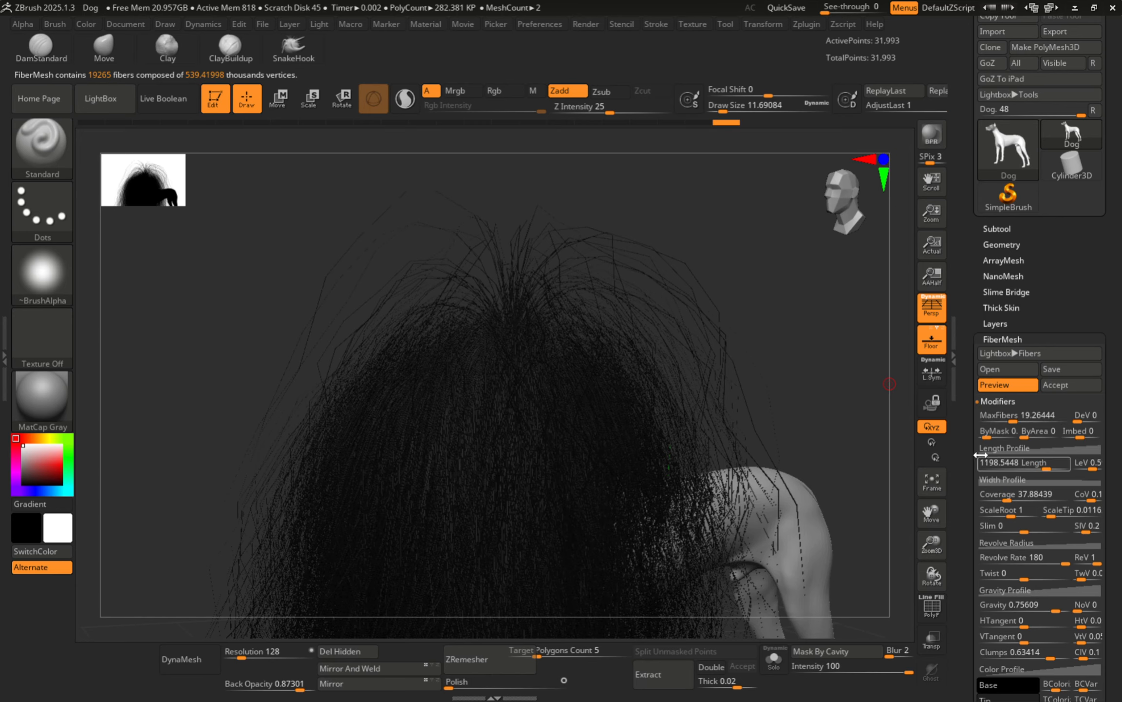
Step: Shorten the head fur by setting the fiber Length to about 45.48
left_click_drag(1042, 461, 1007, 463)
right_click_drag(539, 418, 581, 402, "ctrl")
right_click_drag(581, 402, 570, 357)
right_click_drag(532, 386, 468, 382, "ctrl")
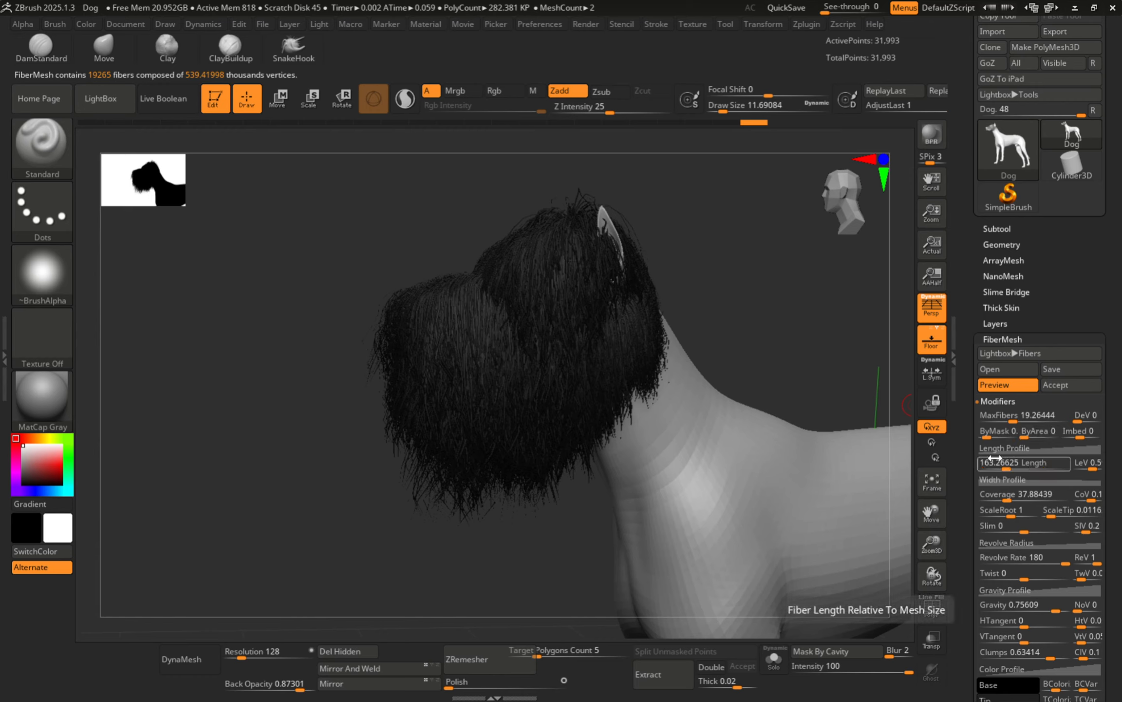
left_click_drag(1011, 467, 989, 464)
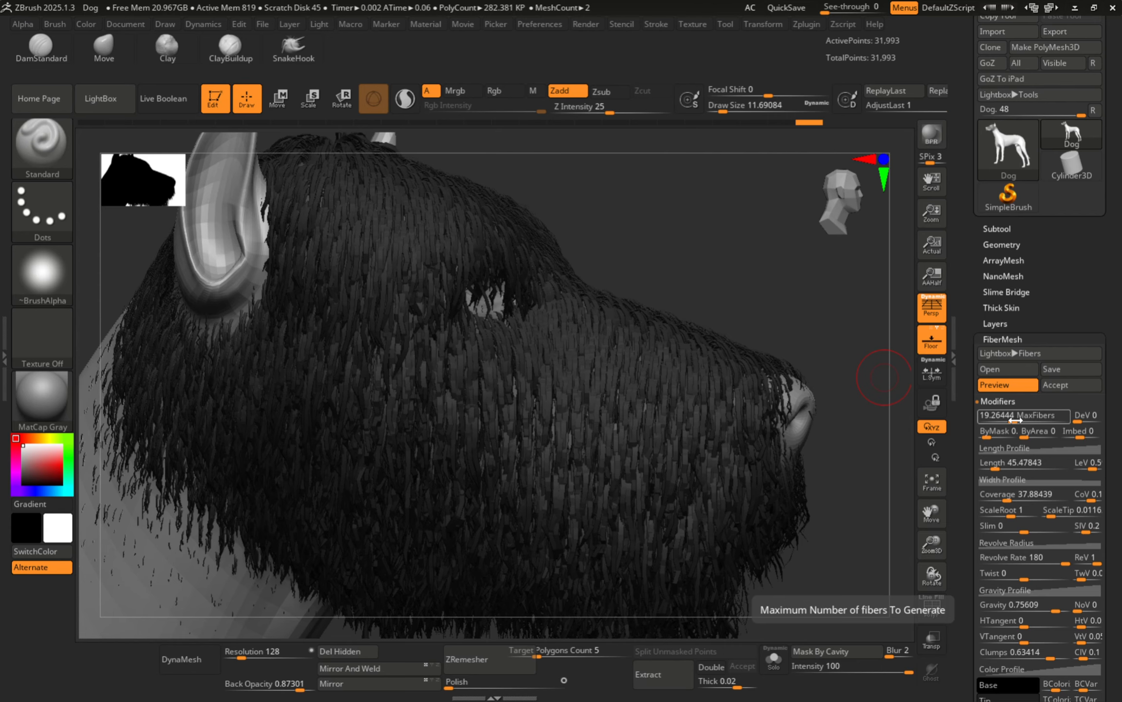
Step: Adjust the fur density, testing MaxFibers at about 2.1 and 36.3 and settling on about 24.8
left_click_drag(1015, 420, 1006, 421)
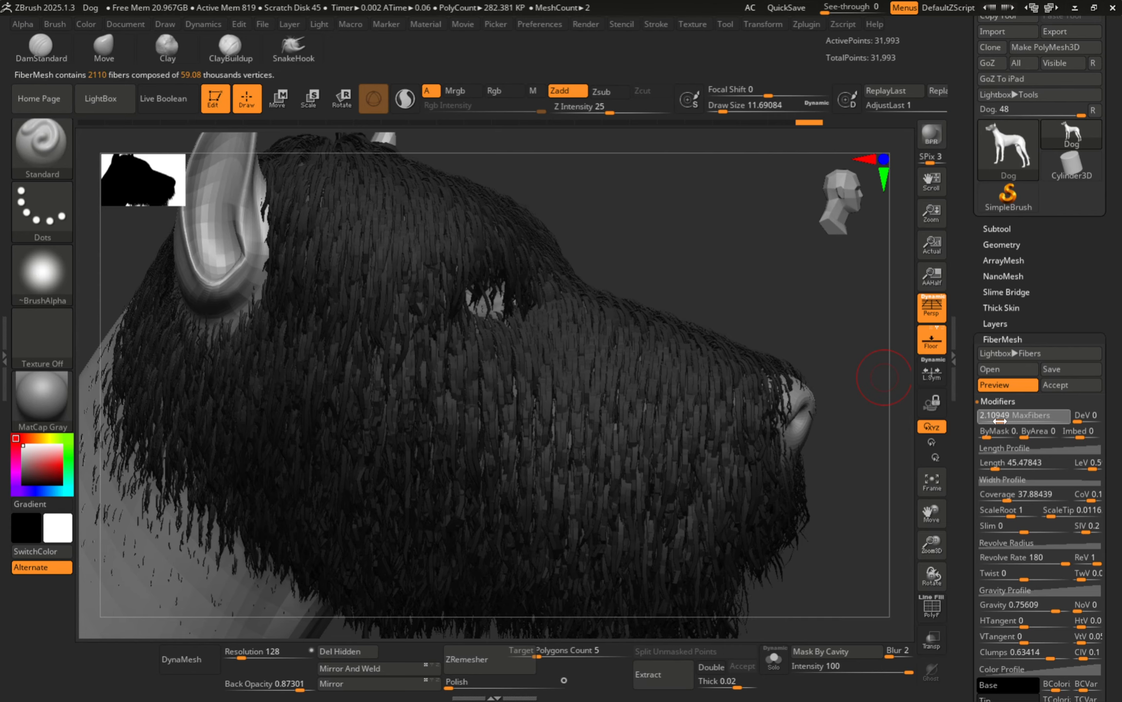
right_click_drag(577, 316, 531, 318)
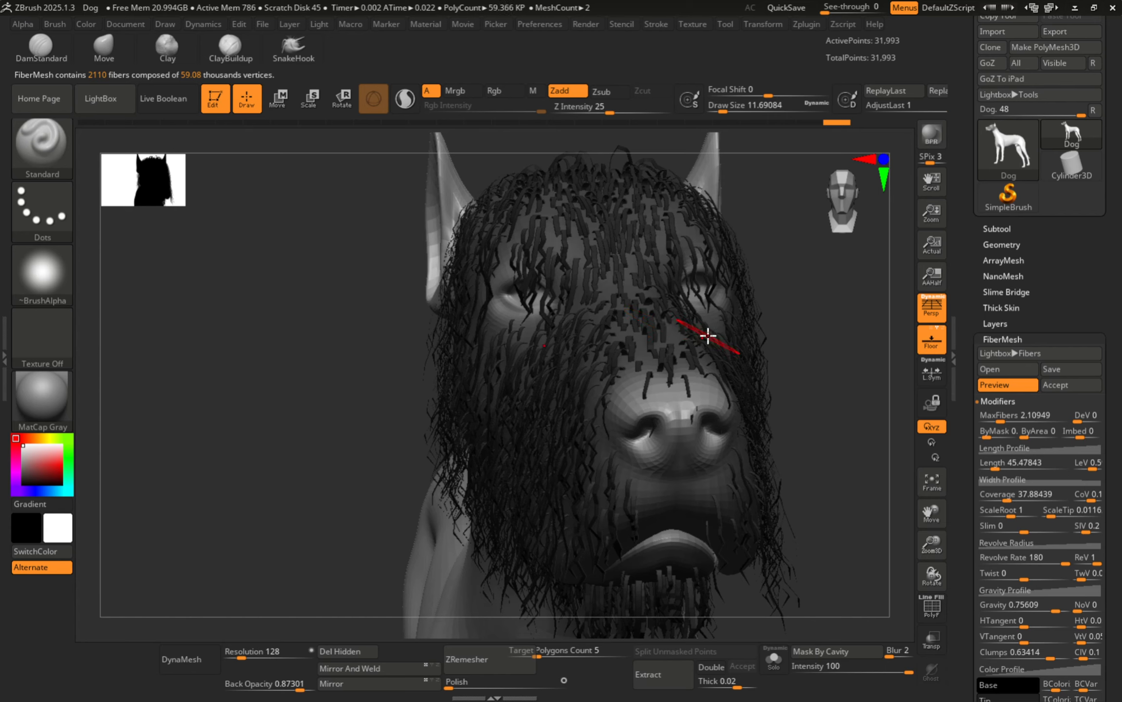
right_click_drag(709, 336, 726, 331)
left_click_drag(1013, 418, 1022, 419)
right_click_drag(492, 312, 662, 336)
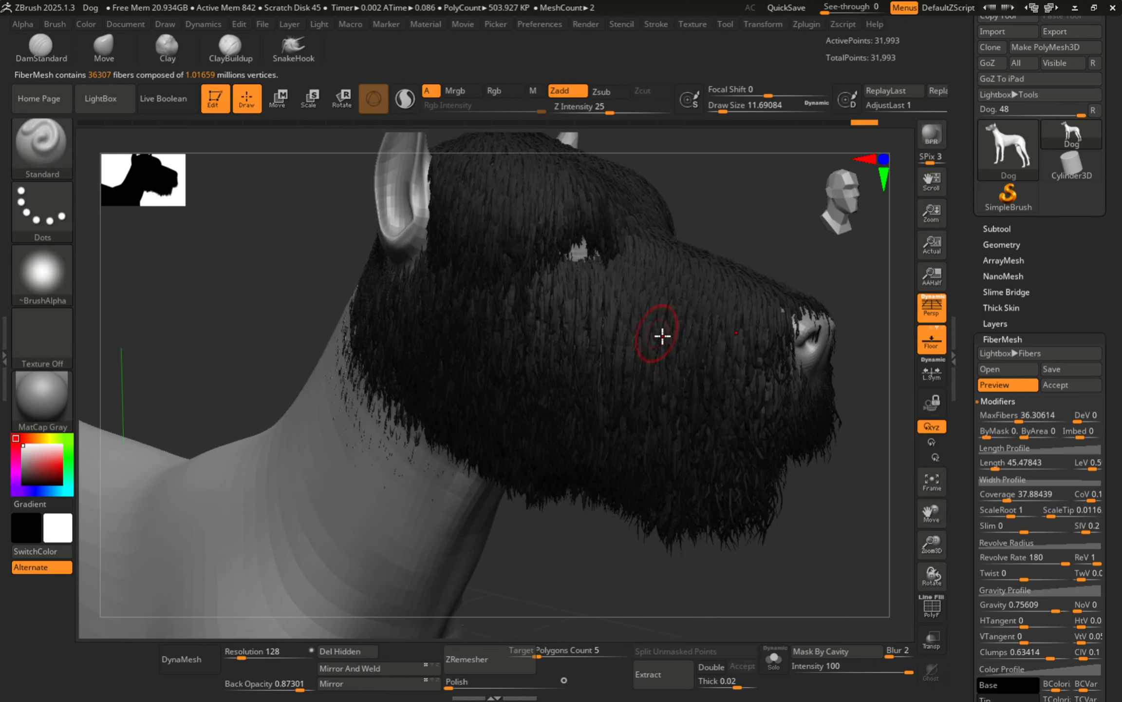
left_click_drag(1023, 423, 1017, 419)
right_click_drag(677, 332, 576, 319, "ctrl")
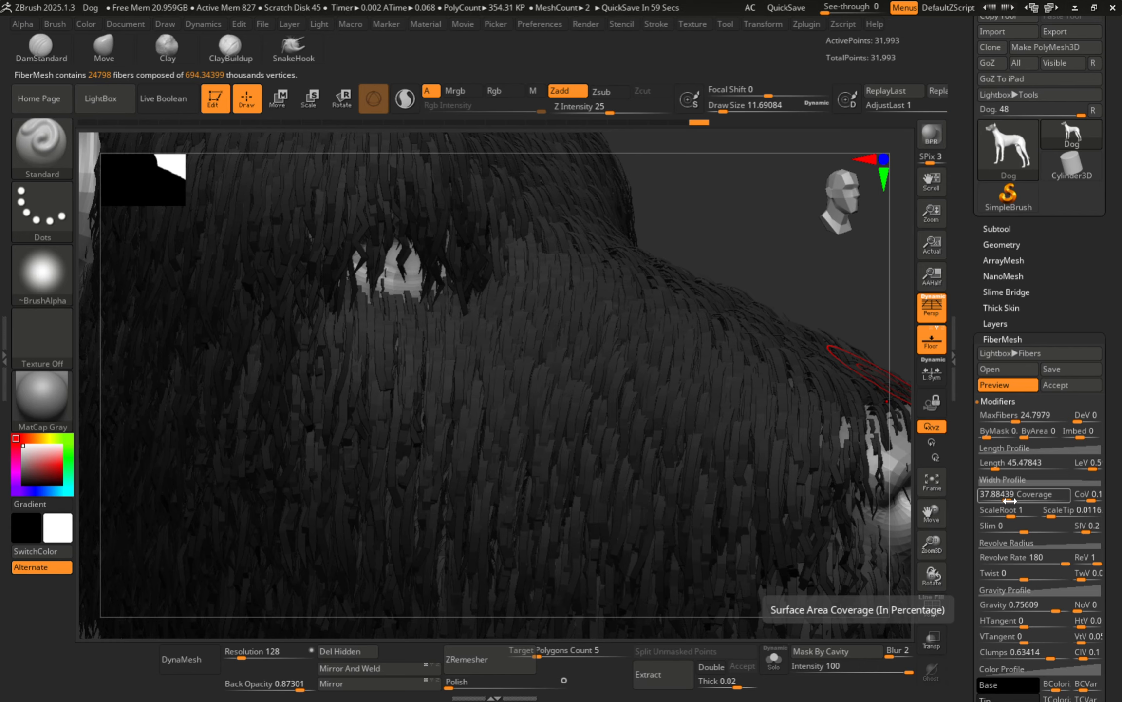
Step: Thin the individual hairs by setting the fiber Coverage to about 6.58, and check the fur around the head
left_click_drag(1009, 499, 997, 497)
mouse_move(561, 377)
right_mouse_down("alt")
mouse_move(628, 358)
mouse_move(581, 355)
mouse_move(611, 334)
mouse_move(689, 358)
mouse_move(625, 354)
mouse_move(633, 370)
mouse_move(587, 369)
right_mouse_up("alt")
right_click_drag(694, 364, 629, 368)
mouse_move(628, 368)
right_mouse_down()
mouse_move(567, 371)
mouse_move(771, 411)
mouse_move(607, 389)
mouse_move(647, 392)
mouse_move(672, 348)
mouse_move(594, 401)
mouse_move(469, 361)
mouse_move(556, 396)
mouse_move(586, 265)
mouse_move(531, 270)
mouse_move(565, 349)
right_mouse_up()
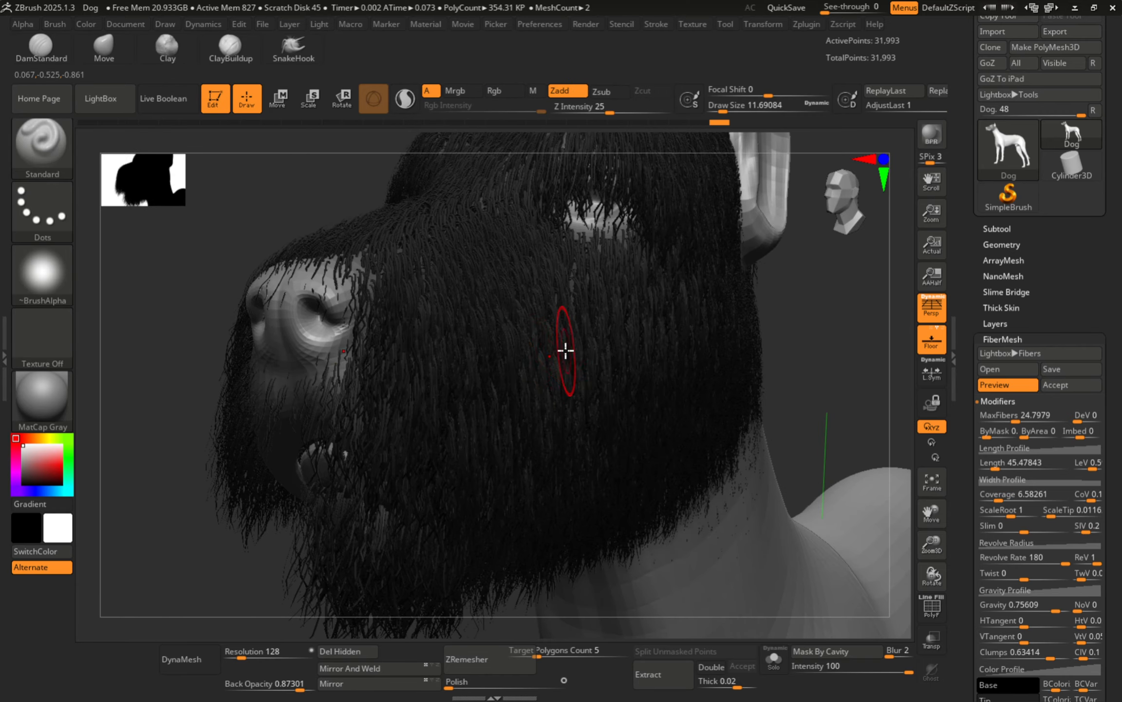
right_click_drag(635, 382, 570, 327)
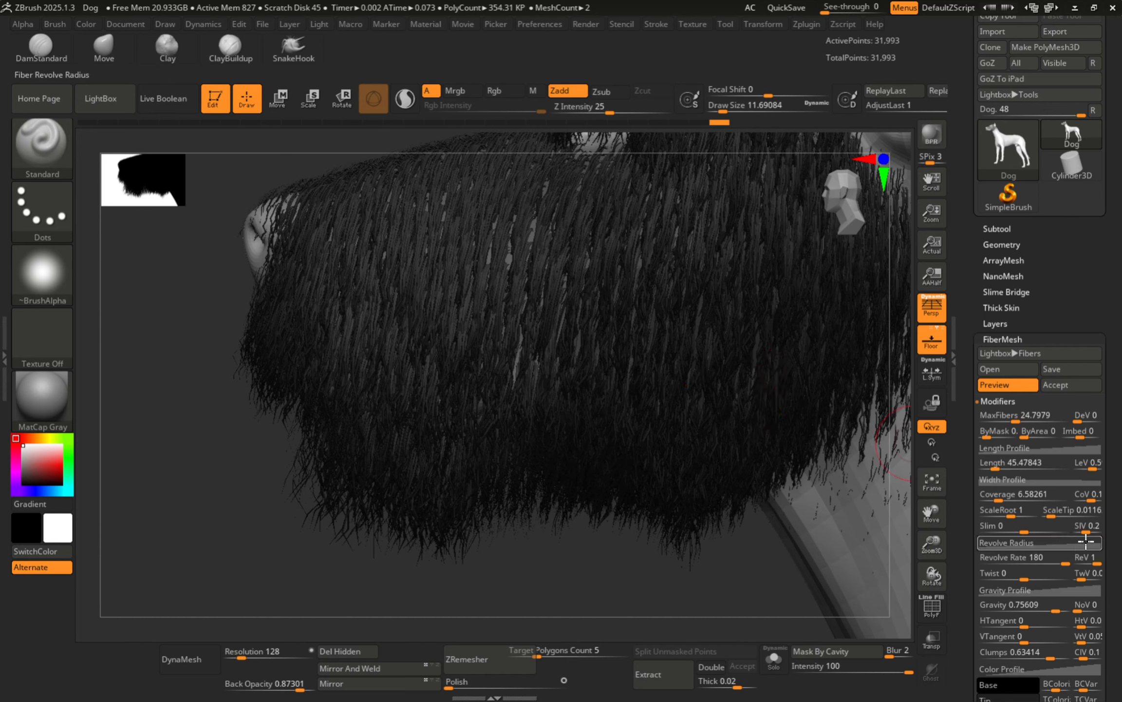
Step: Try a fiber Gravity of 1 and check how the fur hangs on the head
left_click(1011, 604)
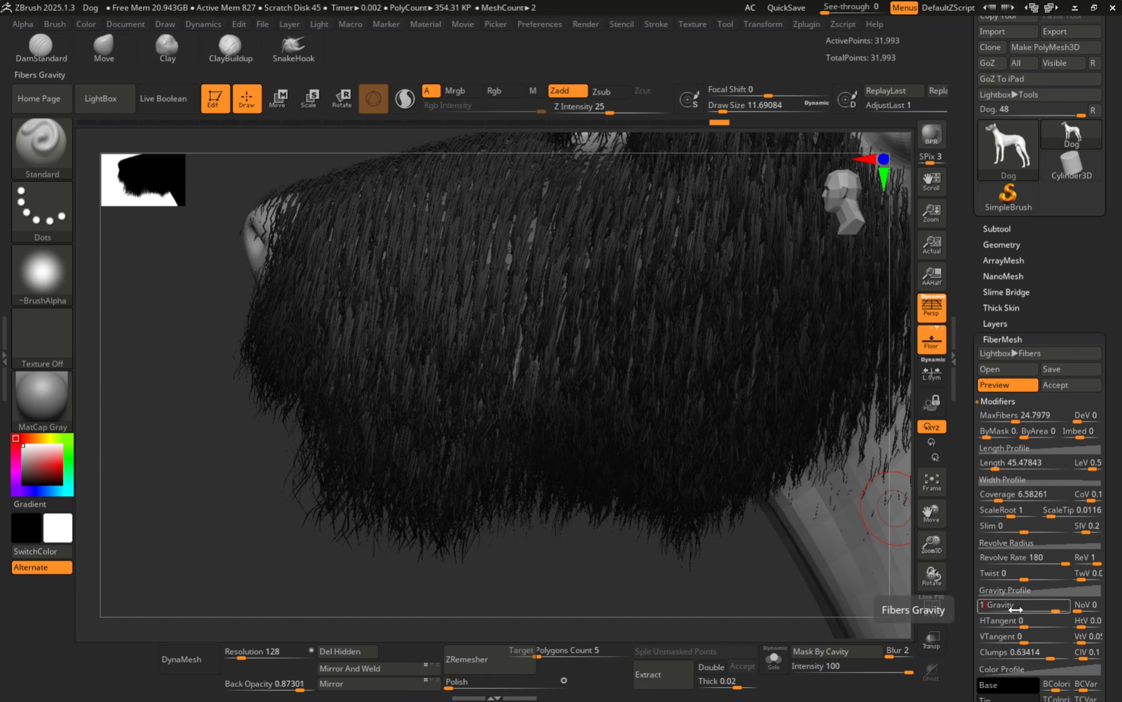
type("1")
key("Return")
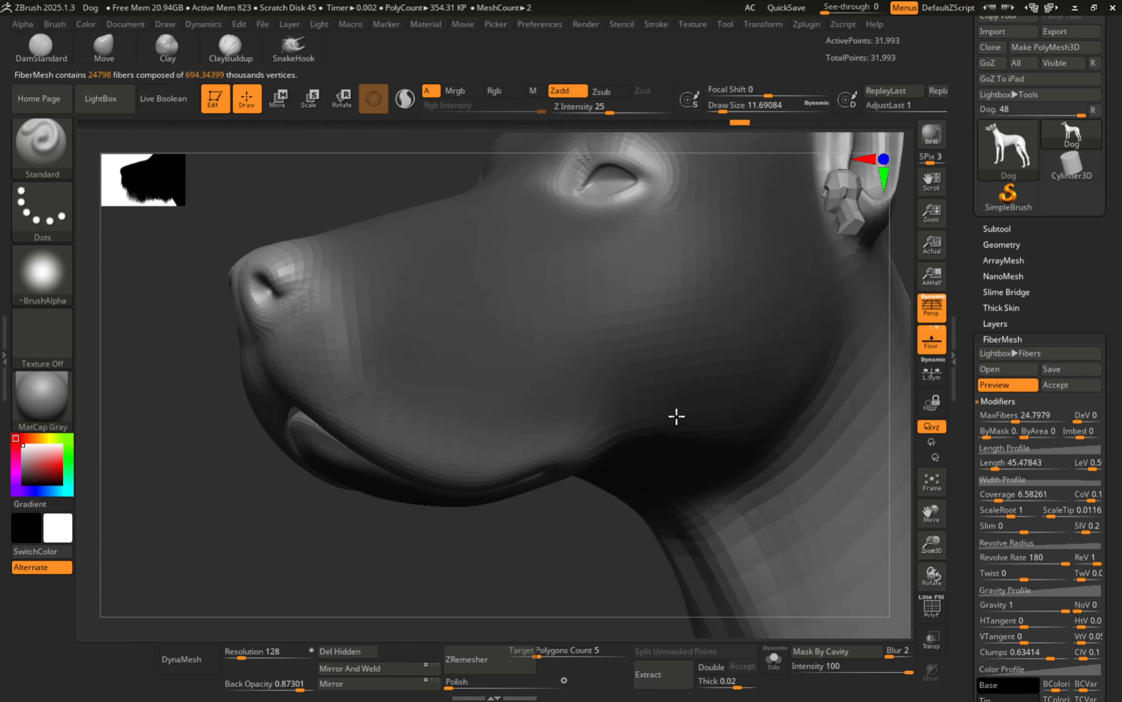
right_click_drag(676, 416, 614, 431, "ctrl")
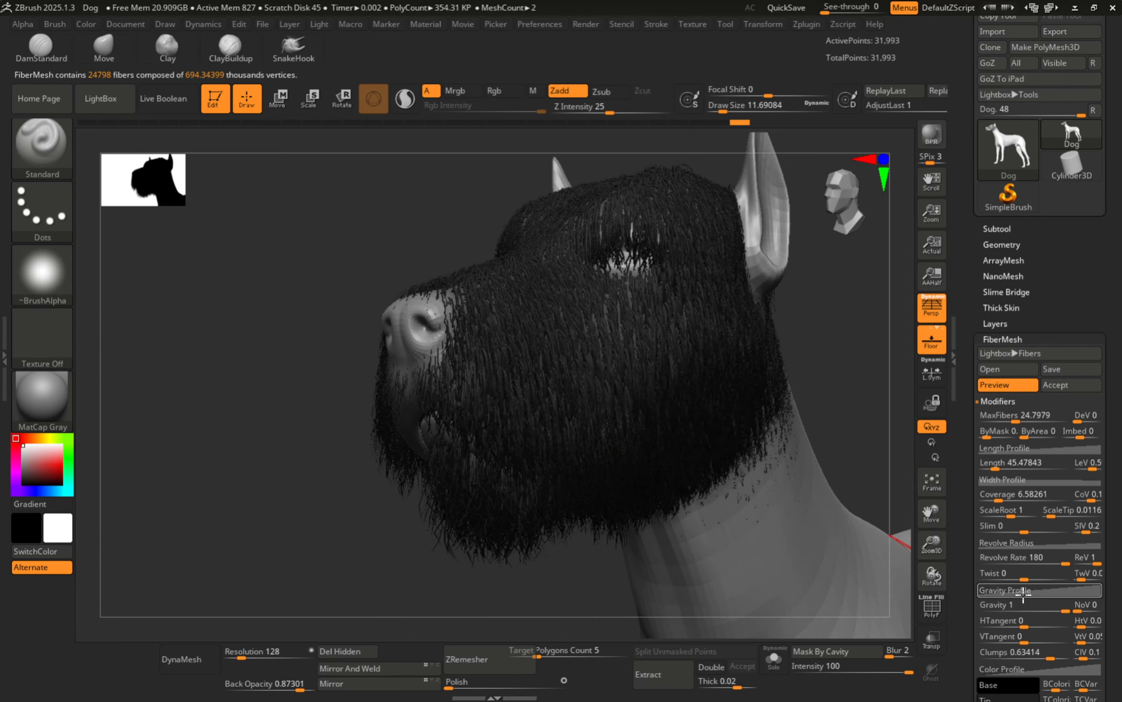
Step: Set the fiber Gravity to 0.5 and check the fur from both sides of the head
left_click(1010, 606)
type(".5")
key("Return")
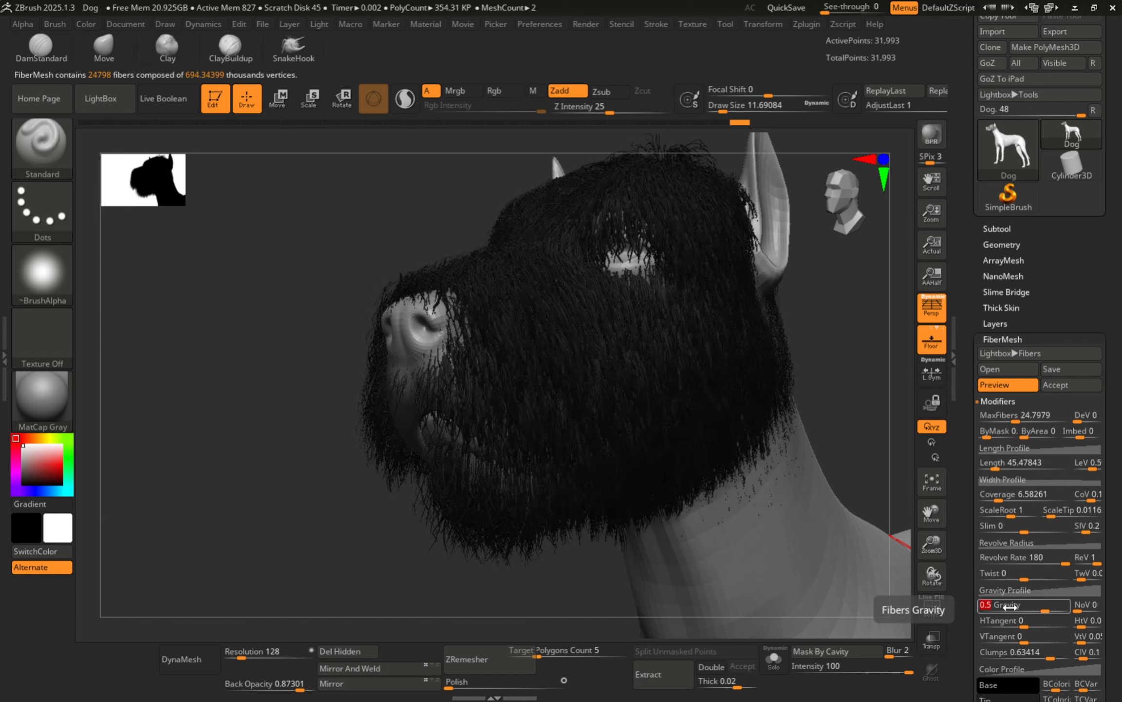
right_click_drag(575, 325, 625, 312)
right_click_drag(550, 279, 671, 306)
Step: Set both the fiber Clumps and the clump variation to 1
left_click_drag(1118, 606, 1114, 521)
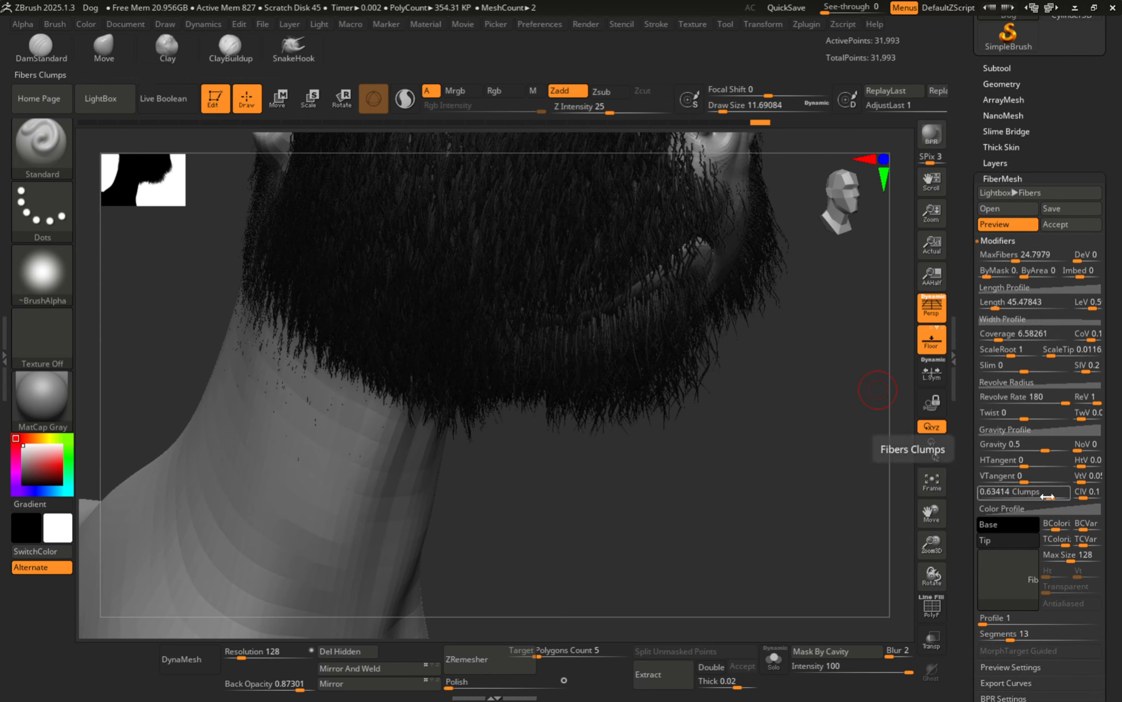
left_click(1024, 494)
type("0")
key("Return")
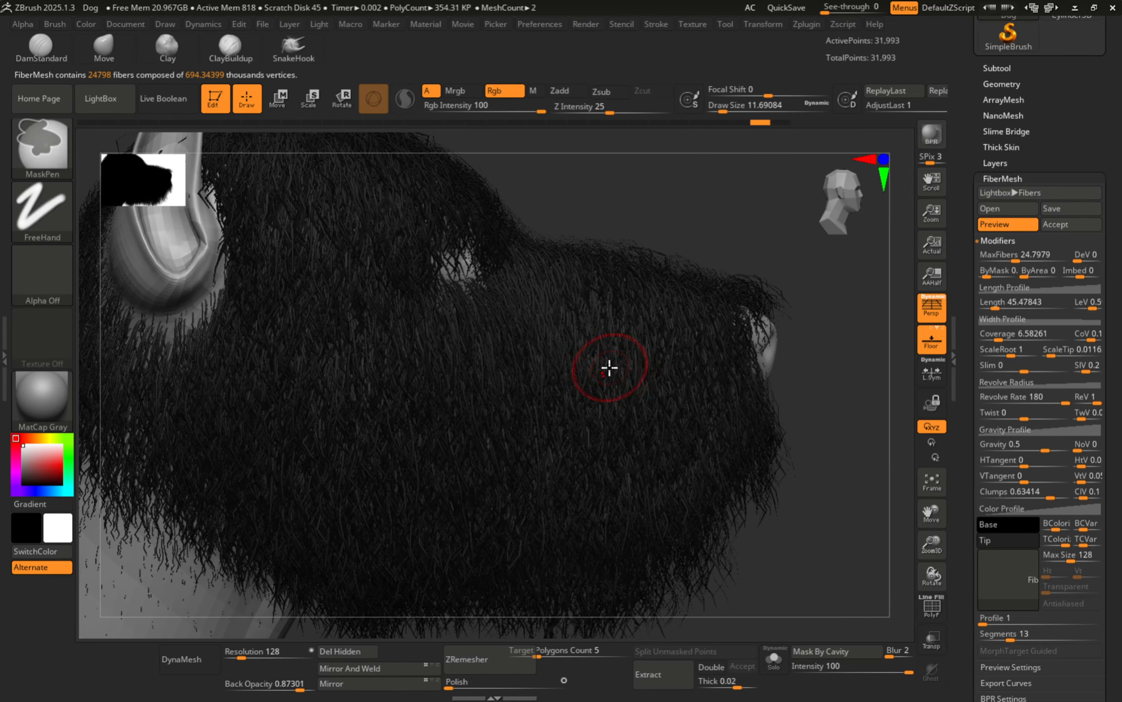
left_click(1013, 488)
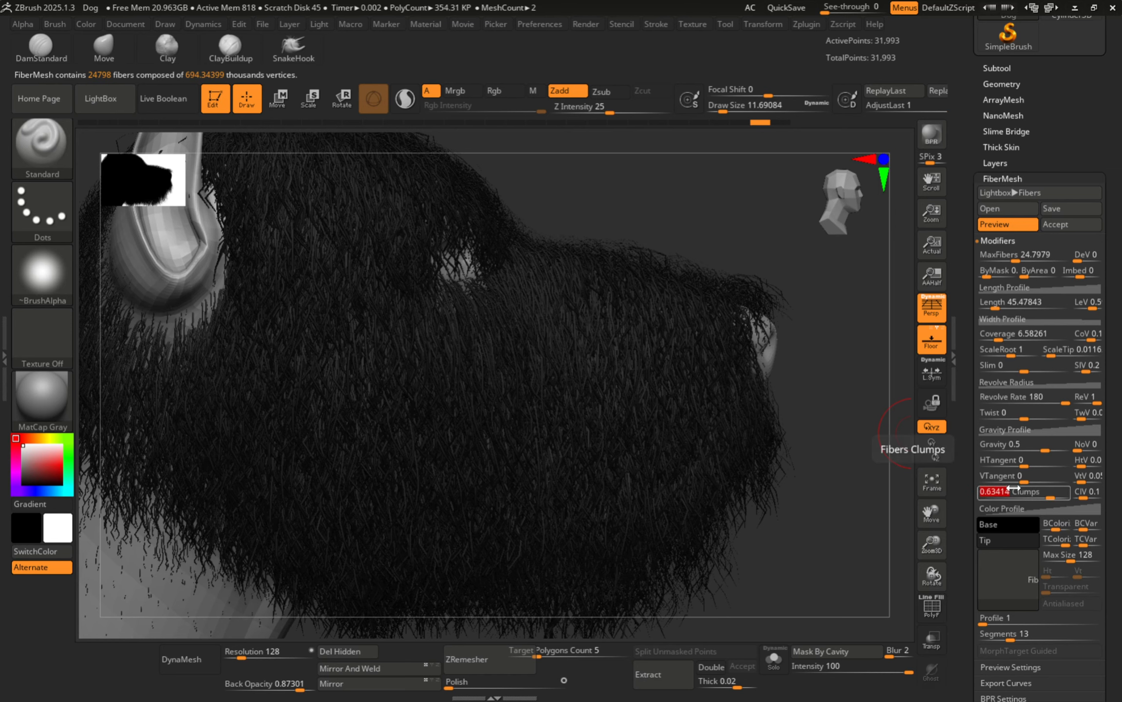
key("Return")
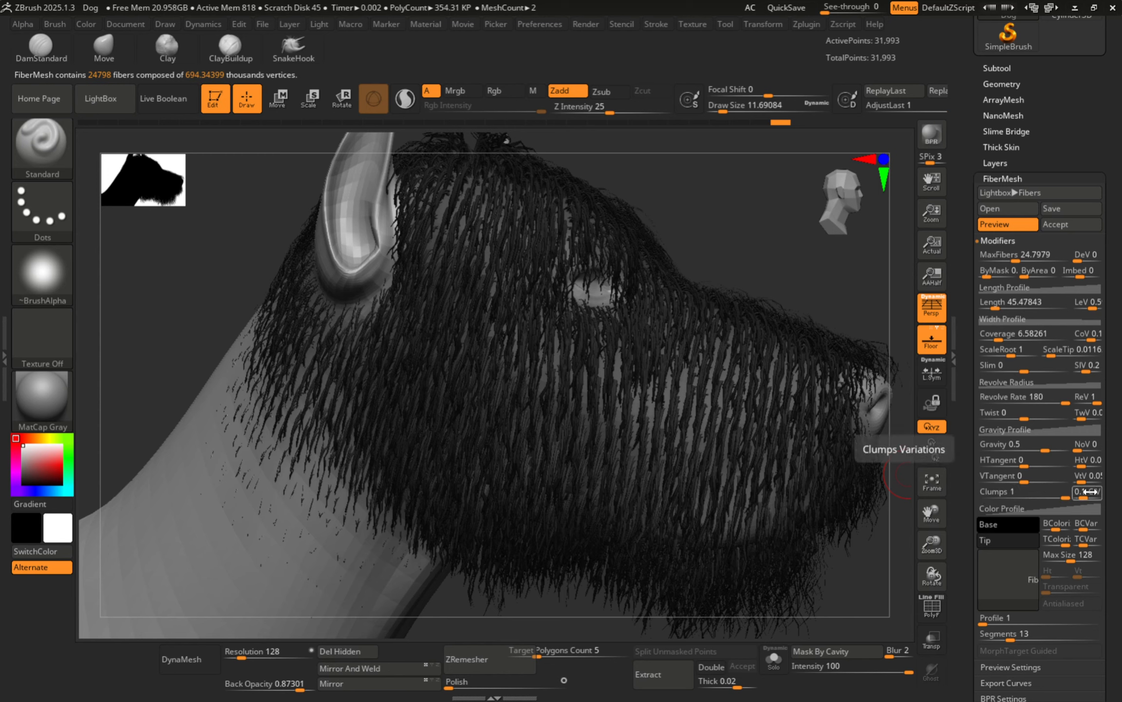
left_click_drag(1086, 496, 1109, 497)
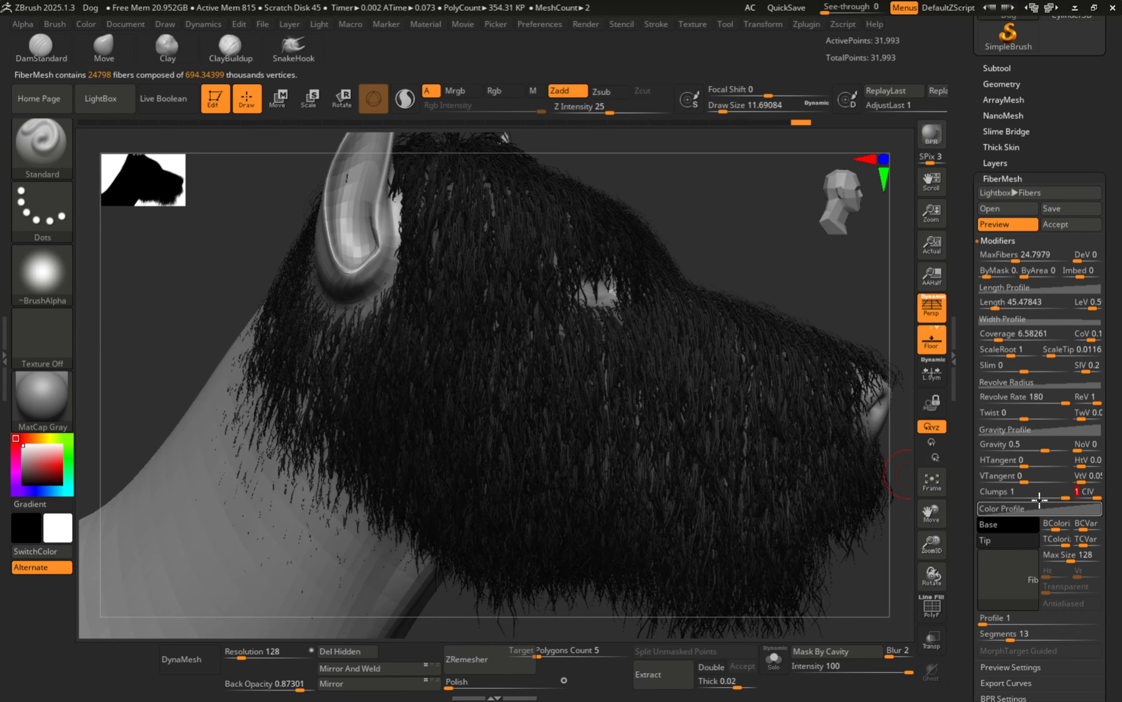
right_click_drag(540, 384, 568, 369, "alt")
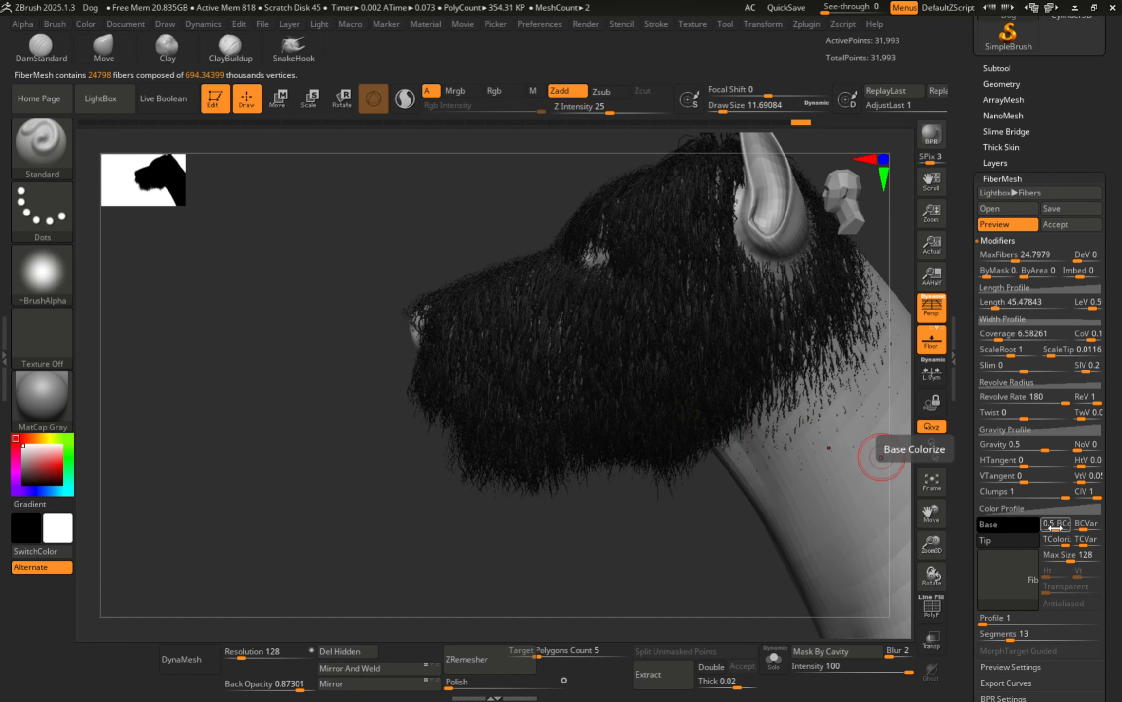
Step: Change the fibers' tip color to red and examine the root-to-tip coloring up close
left_click(998, 539)
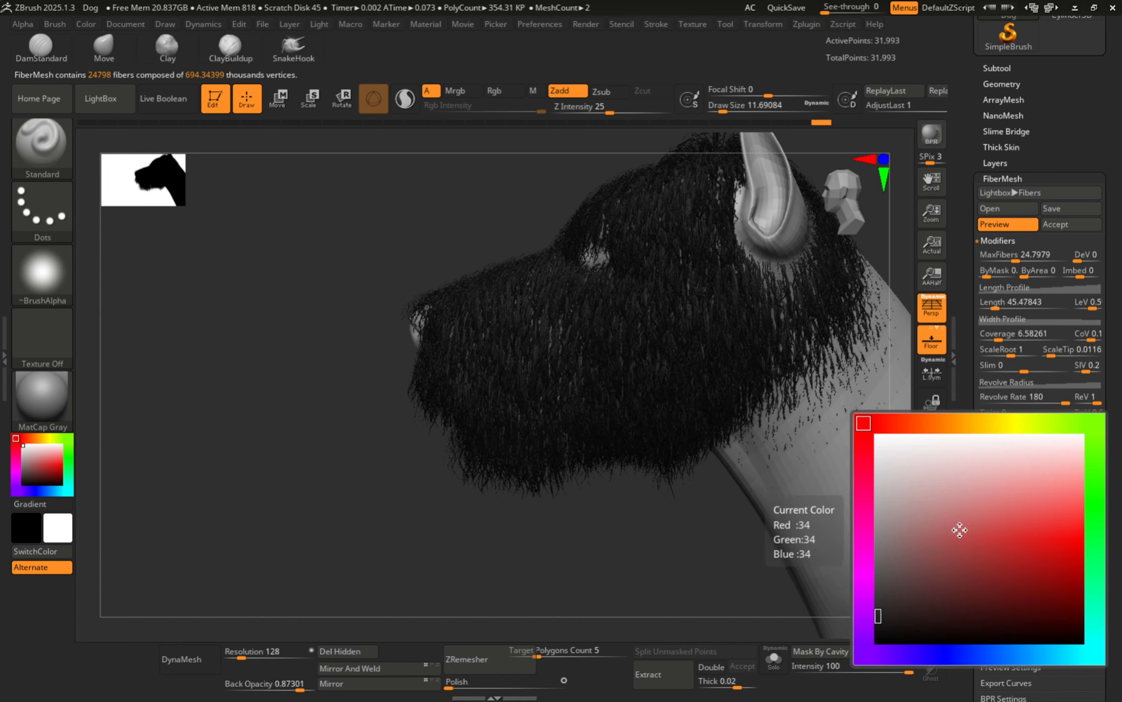
right_click_drag(560, 373, 648, 375)
right_click_drag(491, 414, 767, 428, "ctrl")
right_click_drag(673, 400, 619, 350)
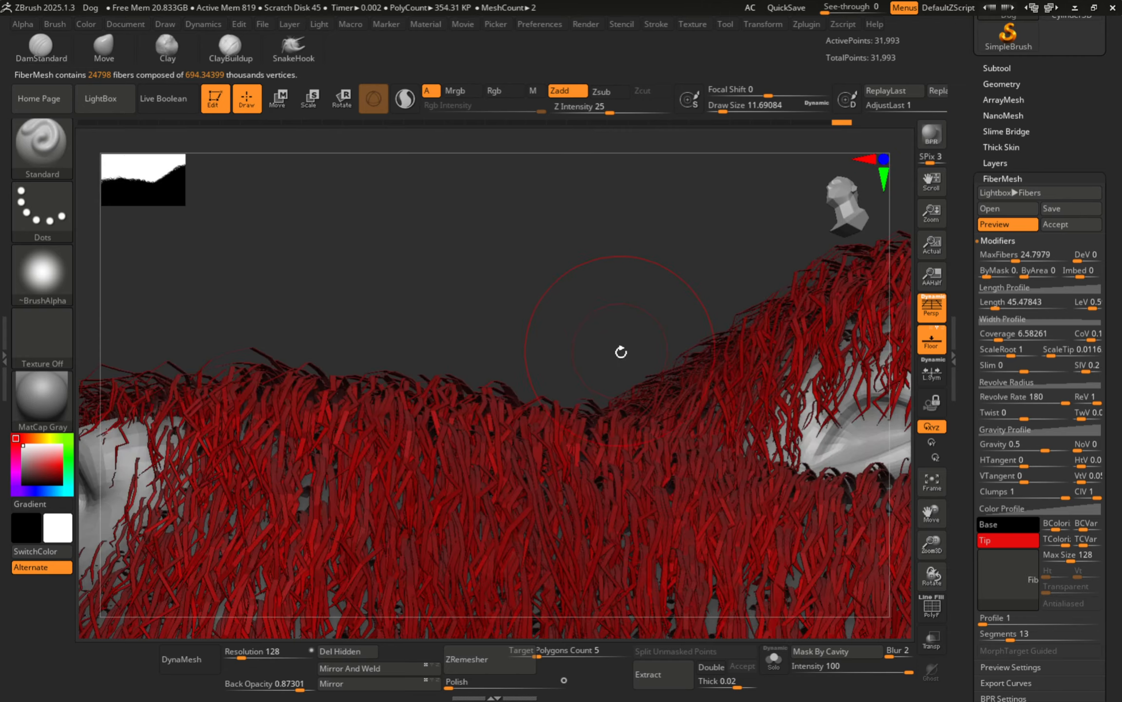
right_click_drag(609, 472, 612, 230, "alt")
right_click_drag(628, 401, 536, 331, "ctrl")
right_click_drag(555, 411, 670, 446, "alt")
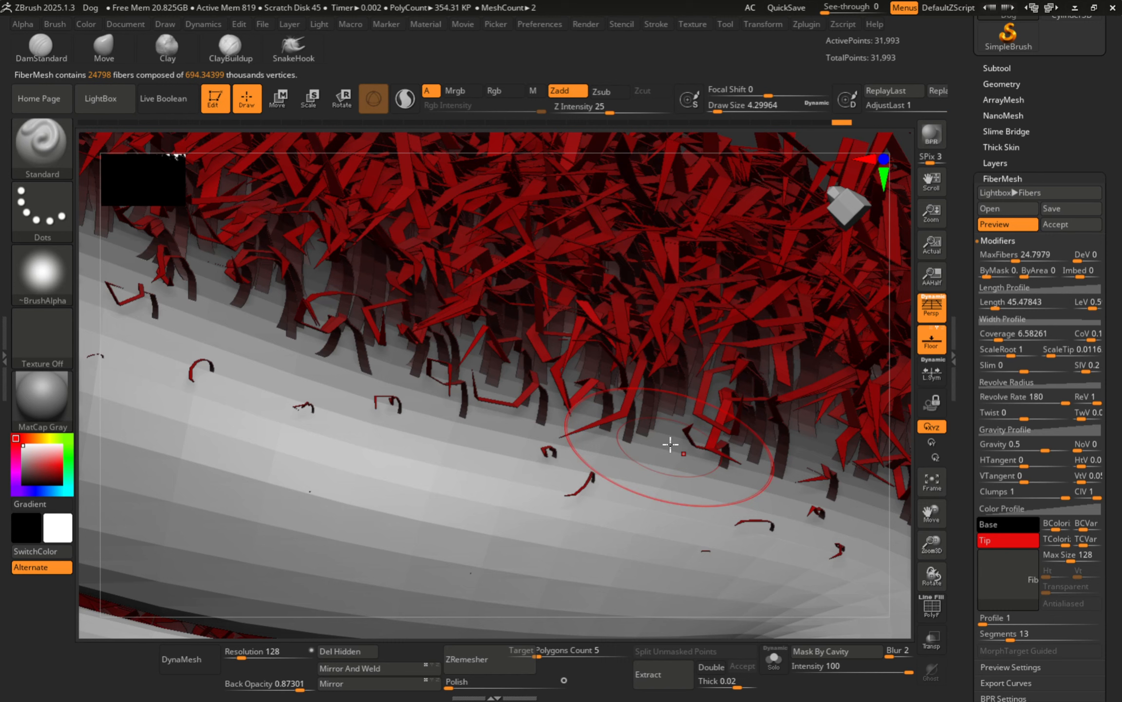
Step: Add a point to the fiber color profile curve at about H 0.56, V 0.96, extending the red toward the roots
left_click(1044, 510)
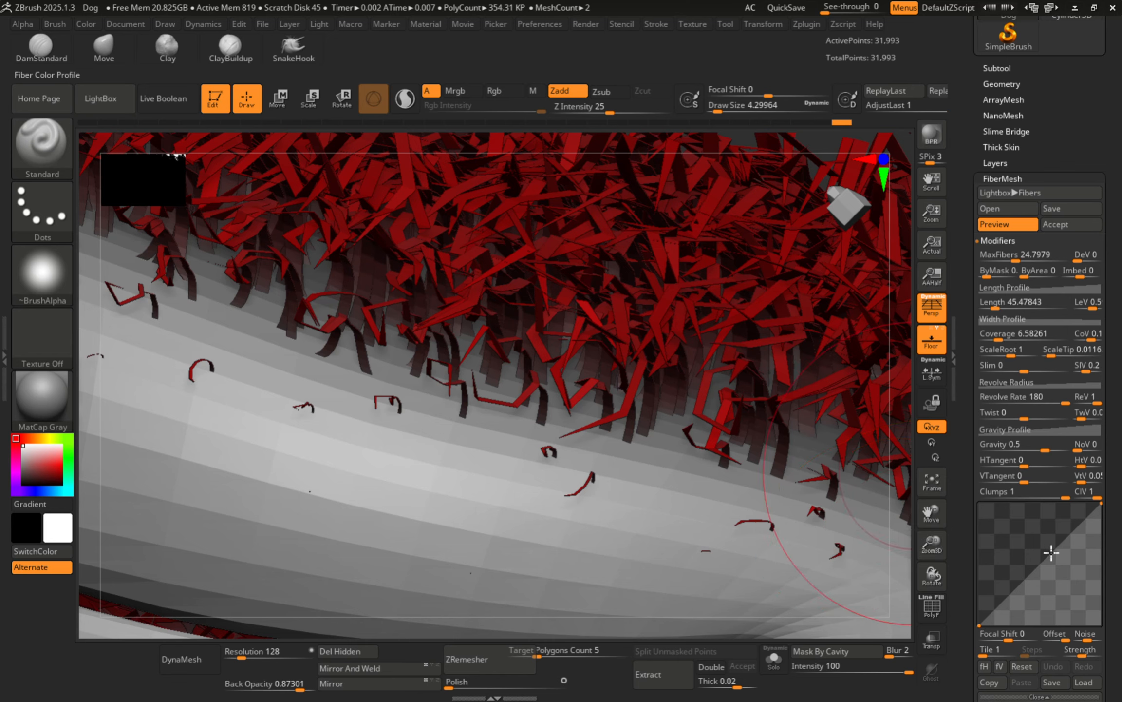
left_click_drag(1038, 566, 1047, 507)
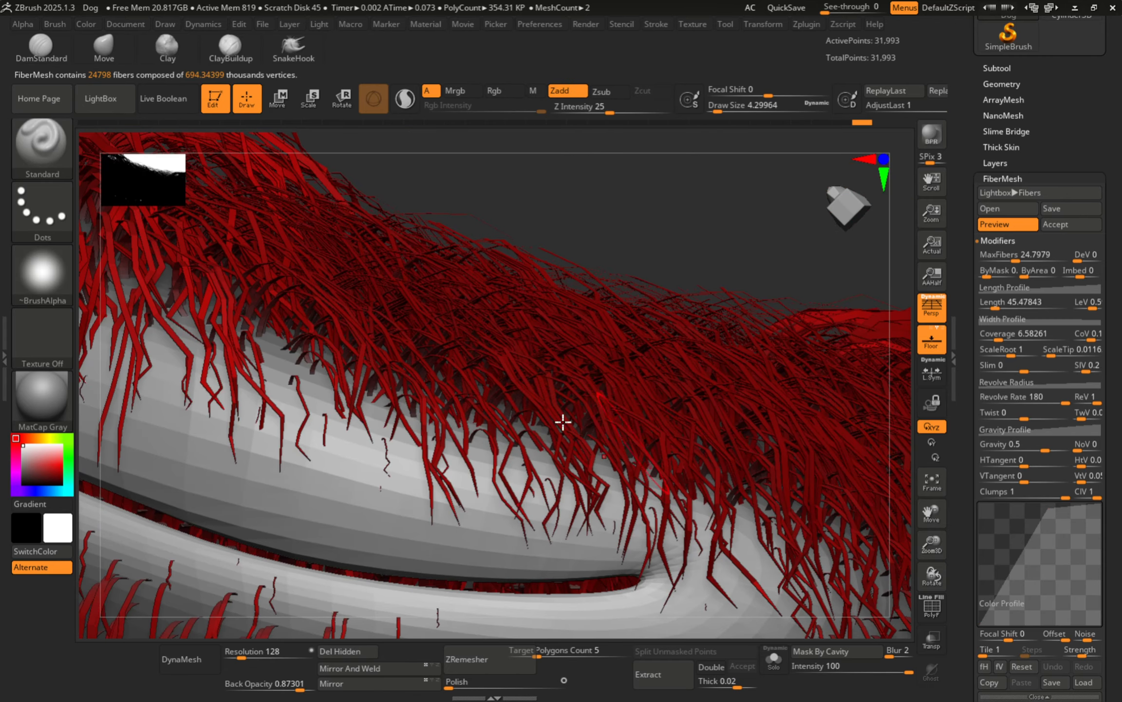
right_click_drag(520, 387, 612, 436, "alt")
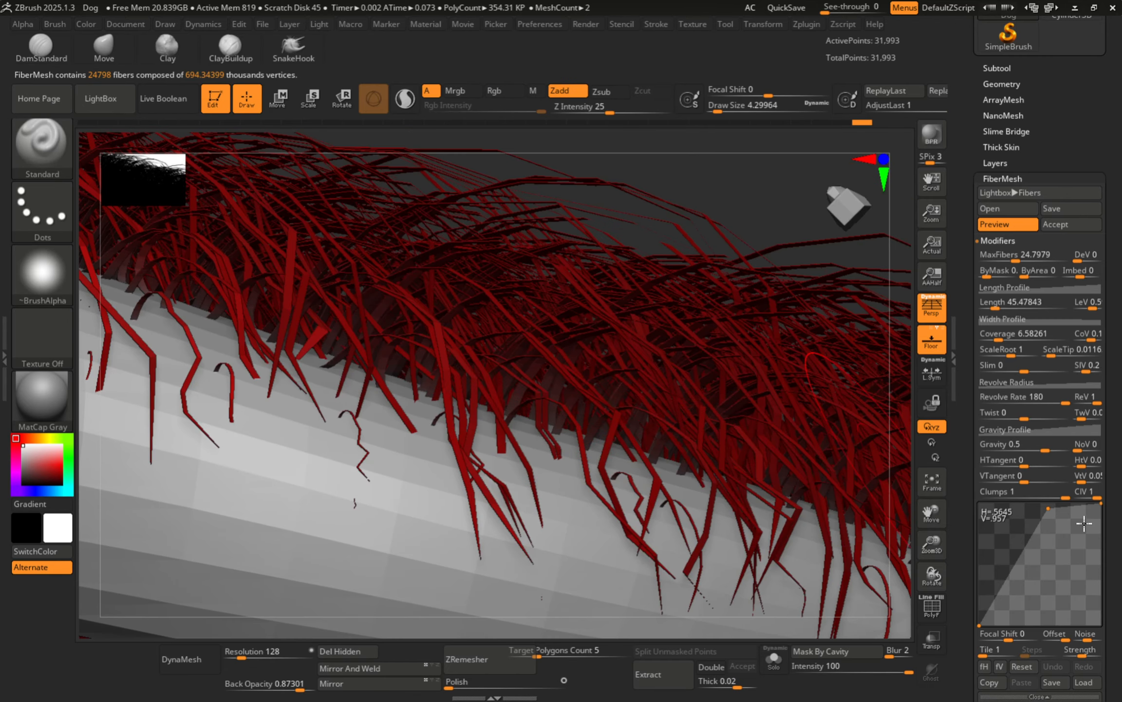
Step: Move the color profile curve's point to about H 0.78, V 0 to limit red to the fiber tips, and inspect the head
left_click_drag(1048, 508, 1075, 625)
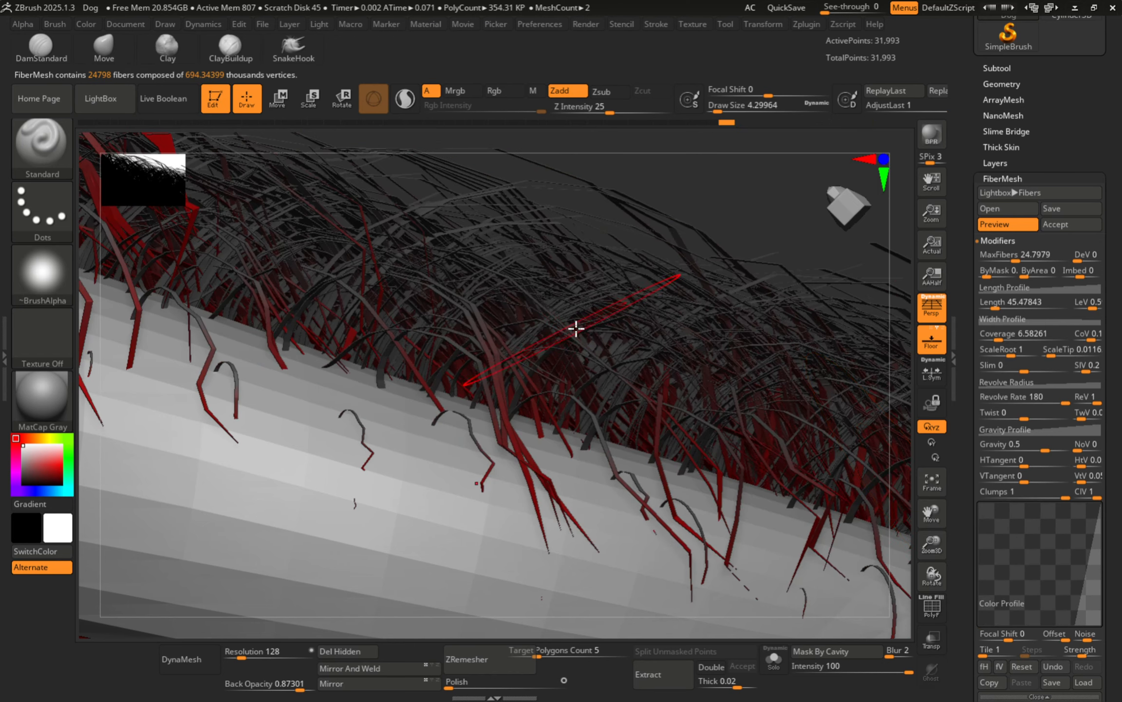
right_click_drag(576, 328, 426, 401)
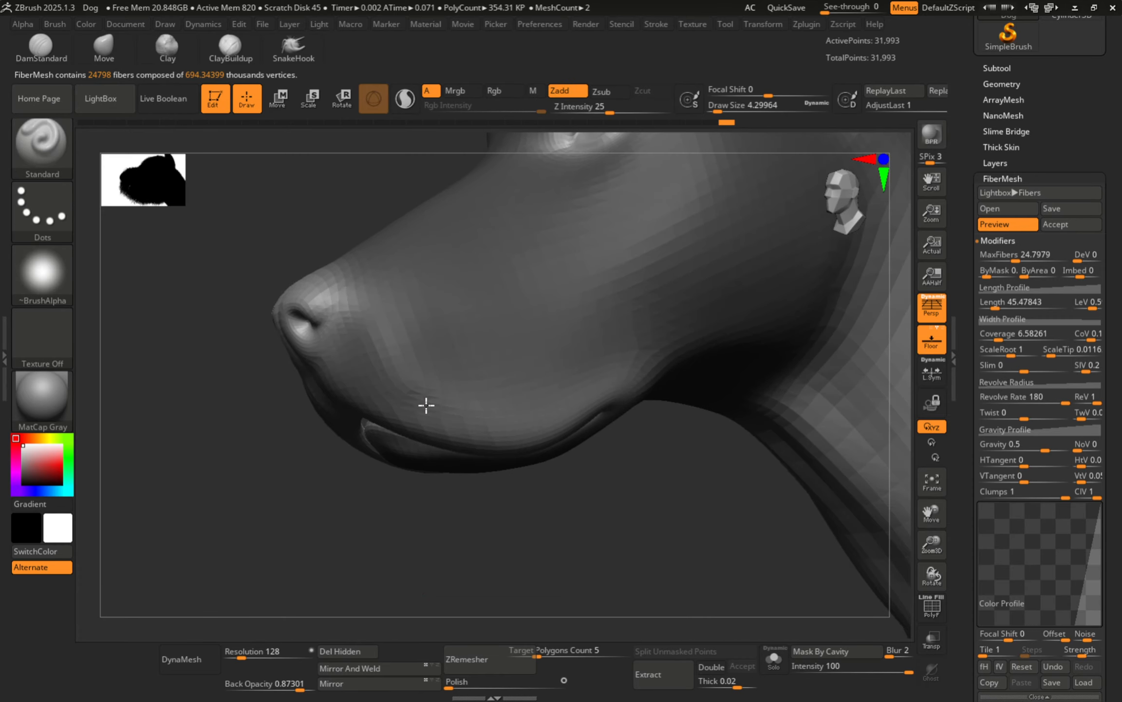
right_click_drag(623, 320, 630, 367, "ctrl")
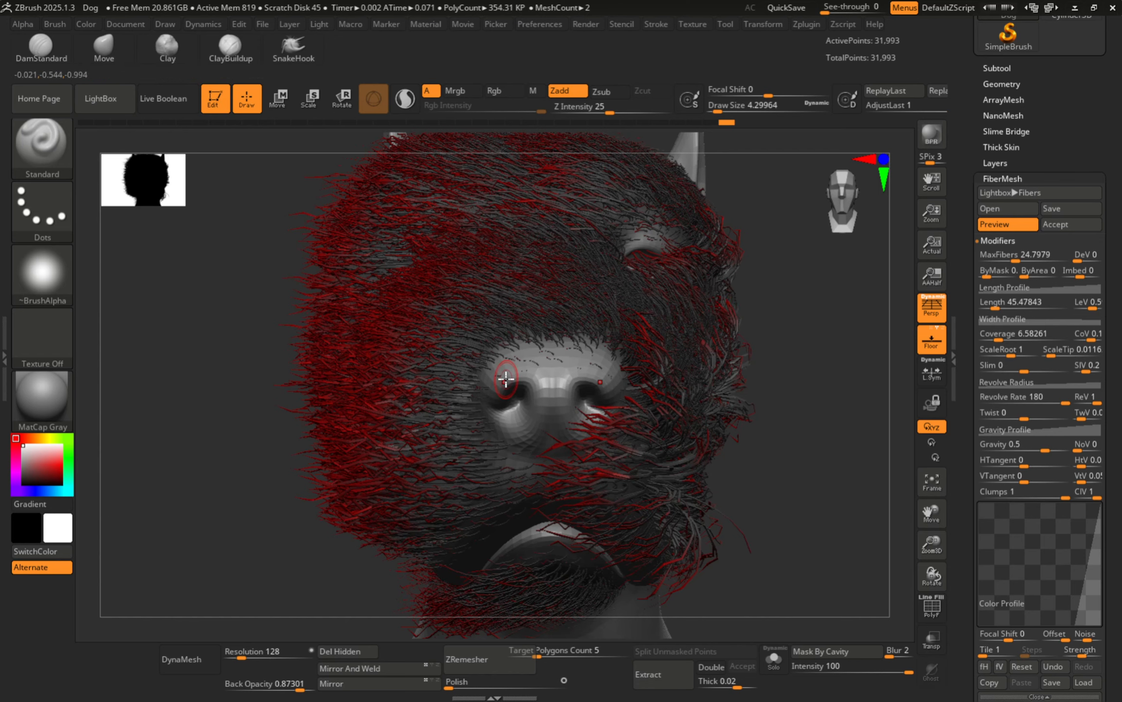
right_click_drag(657, 400, 634, 358)
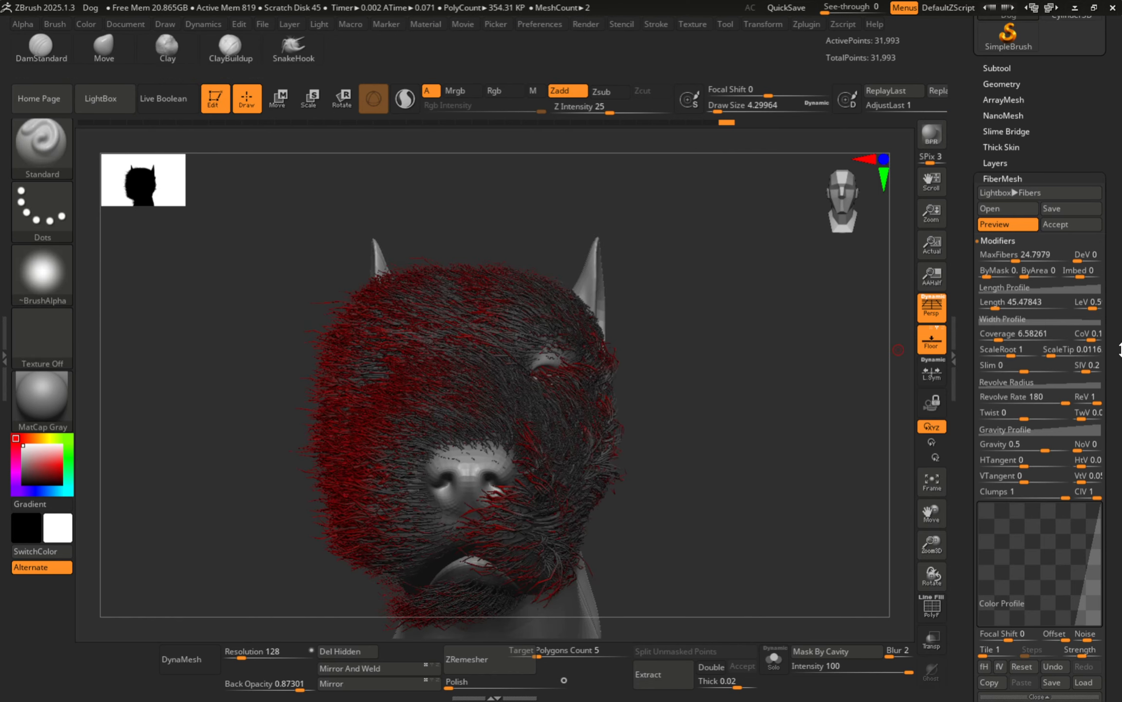
right_click_drag(745, 387, 669, 351)
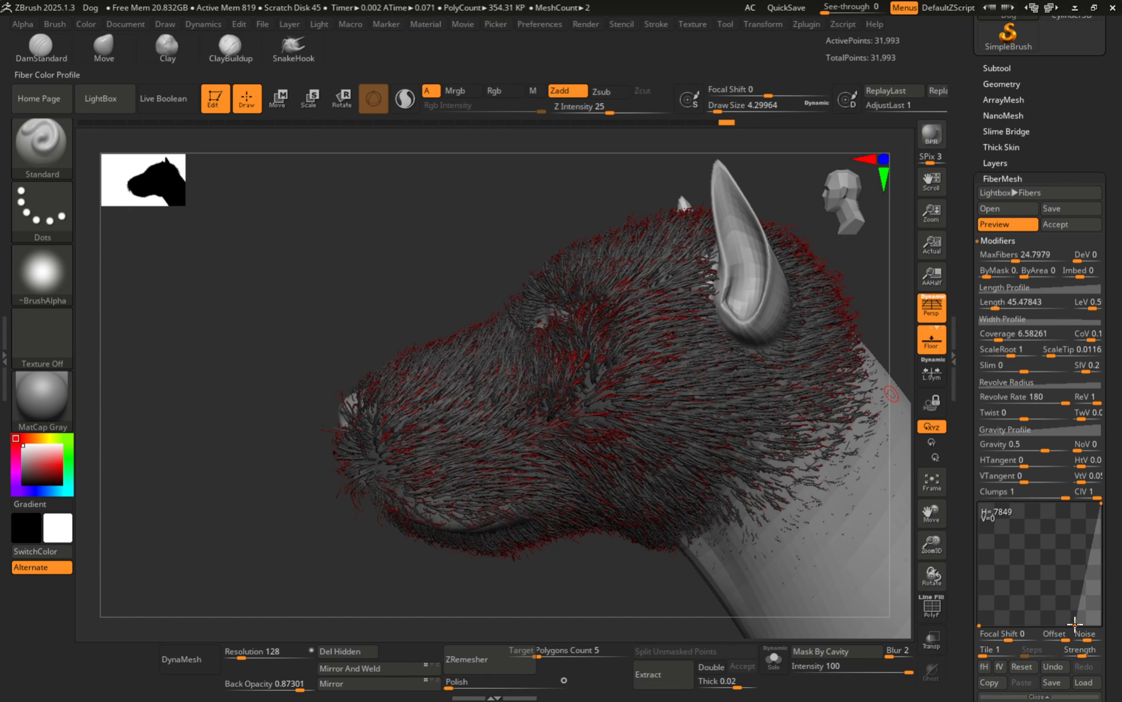
Step: Move the fiber color profile curve's point to about H 0.70, V 0.23 and inspect the coloring around the head
left_click_drag(1075, 623, 1063, 595)
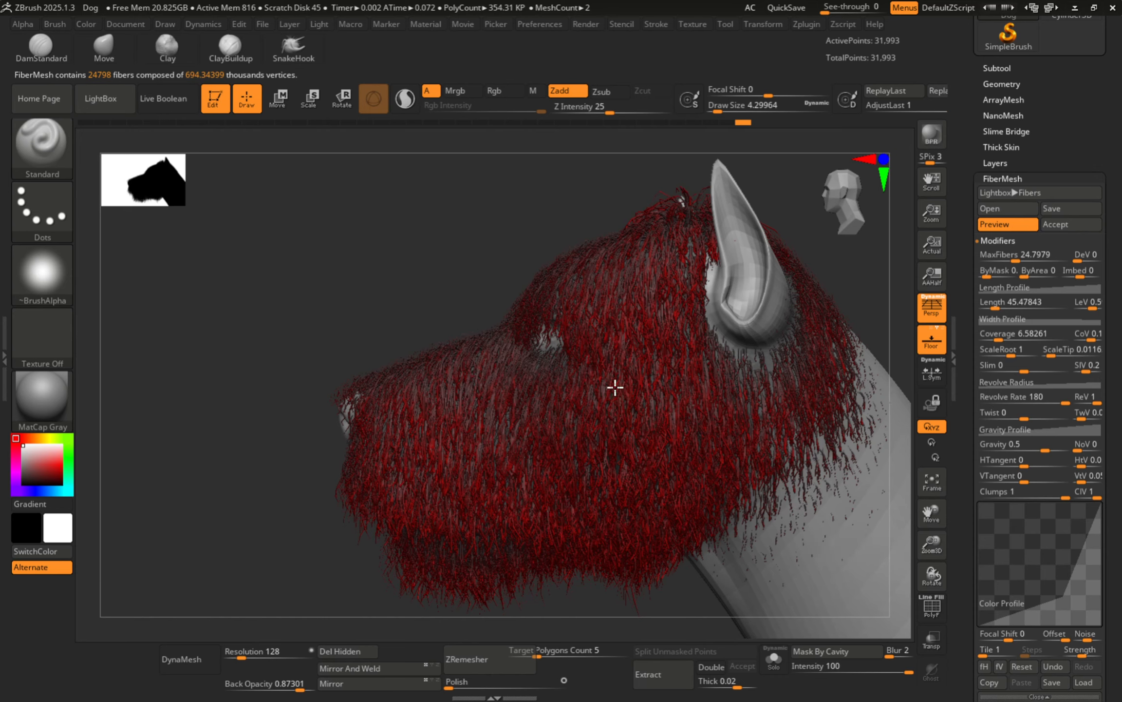
right_click_drag(614, 388, 642, 342)
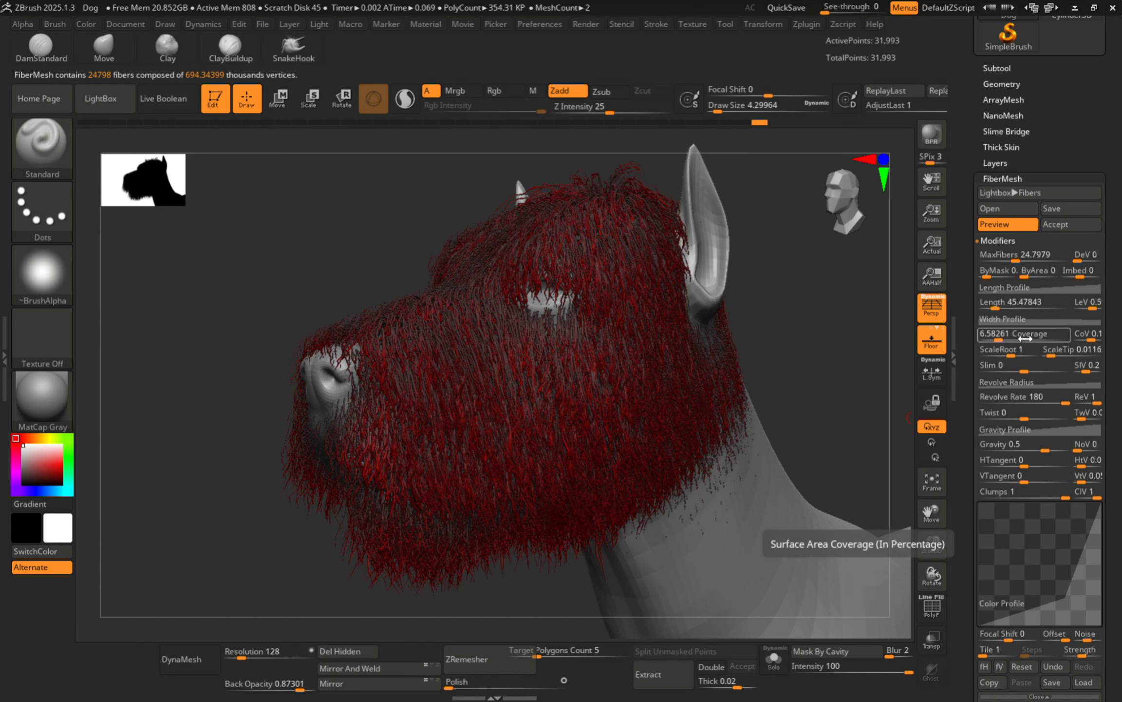
right_click_drag(565, 392, 539, 388)
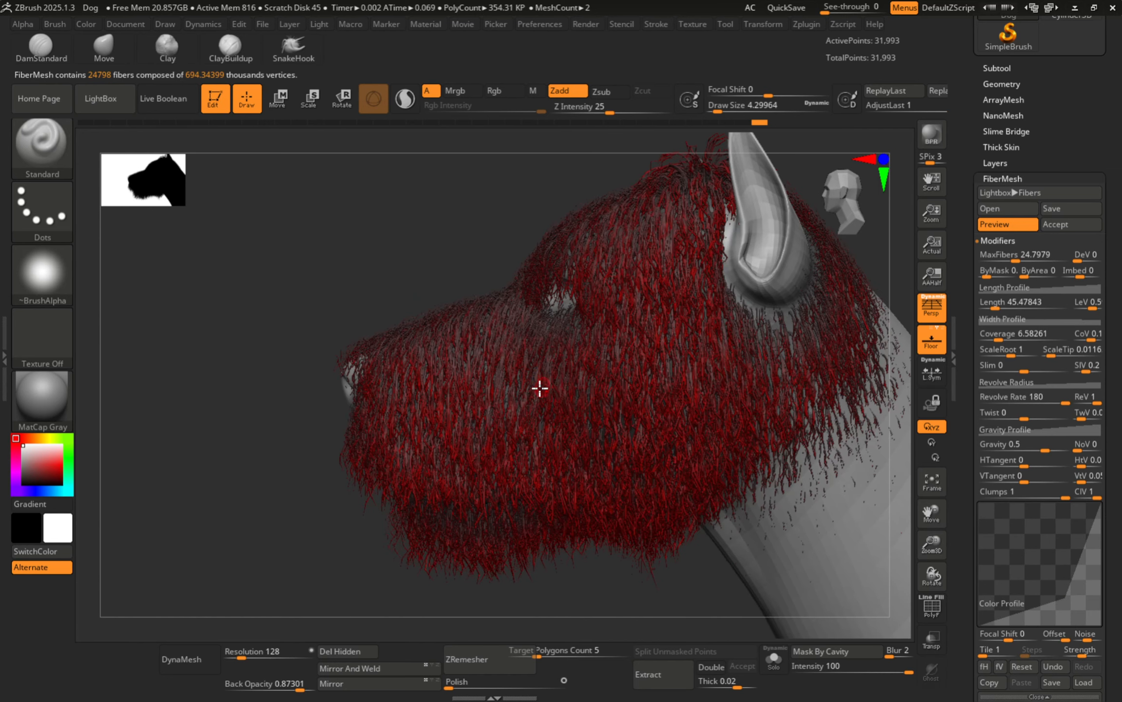
right_click_drag(536, 448, 632, 353)
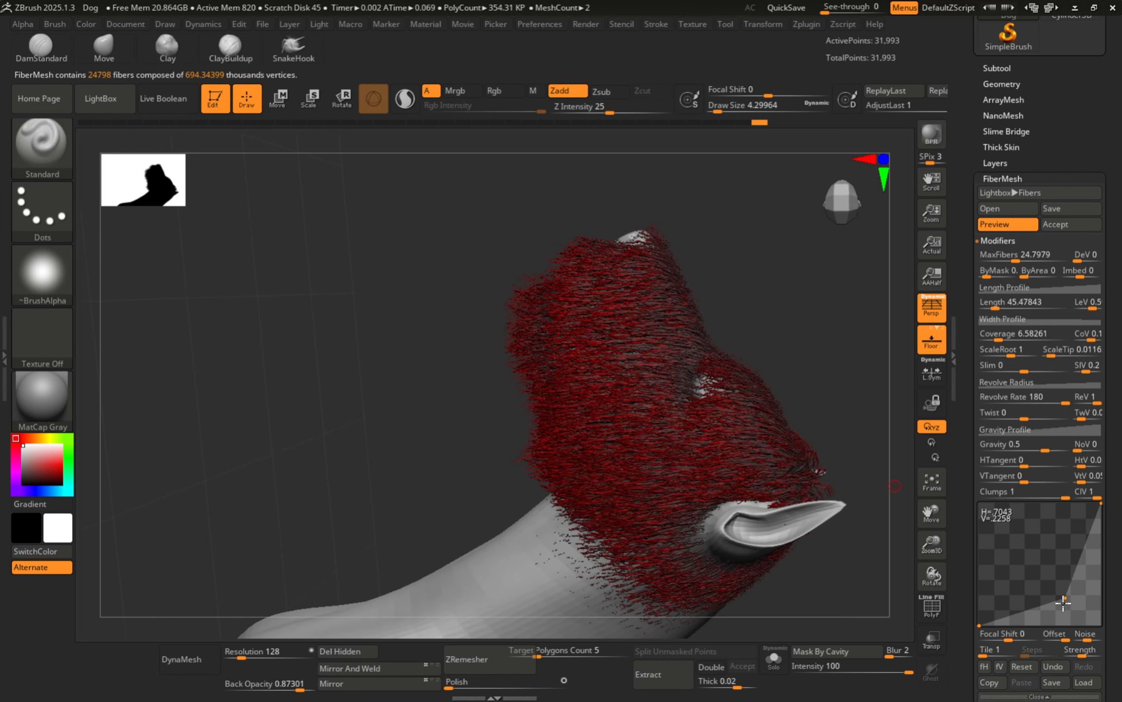
Step: Move the color profile curve's point to about H 0.59, V 0.35, inspect the coloring, and undo the move
left_click_drag(1066, 598, 1053, 583)
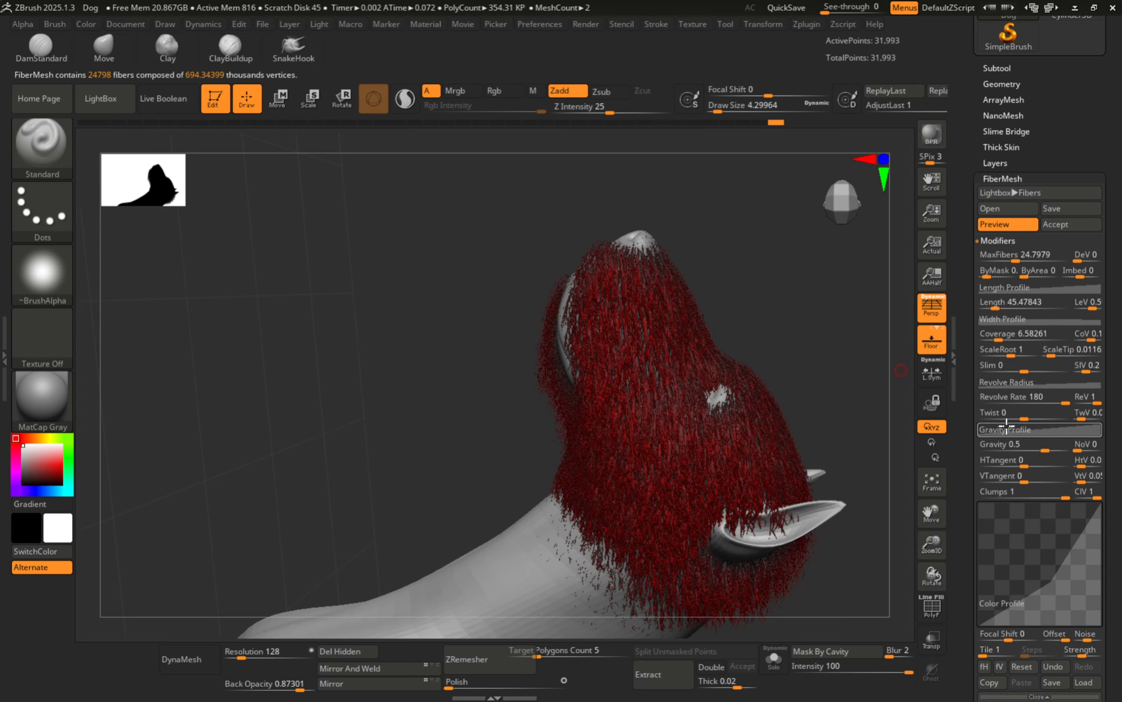
mouse_move(720, 404)
left_mouse_down()
mouse_move(624, 329)
mouse_move(708, 445)
mouse_move(682, 405)
mouse_move(722, 366)
mouse_move(757, 491)
mouse_move(667, 458)
mouse_move(741, 462)
mouse_move(521, 419)
left_mouse_up()
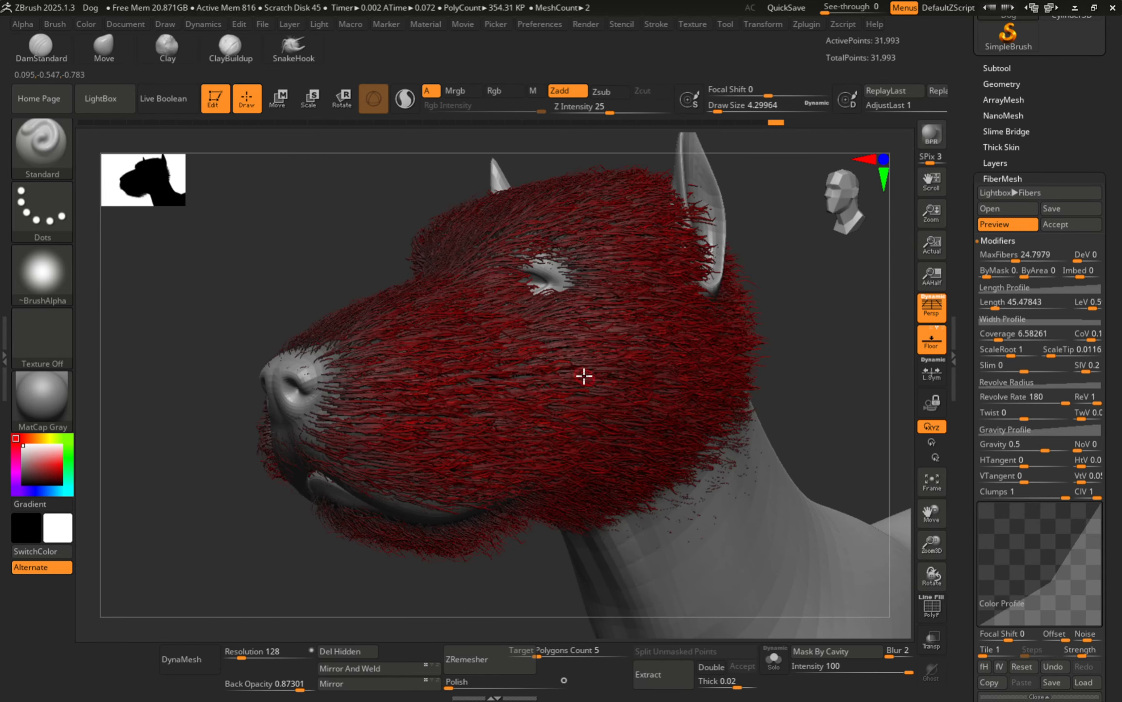
left_click_drag(584, 376, 560, 373)
left_click_drag(637, 415, 872, 468)
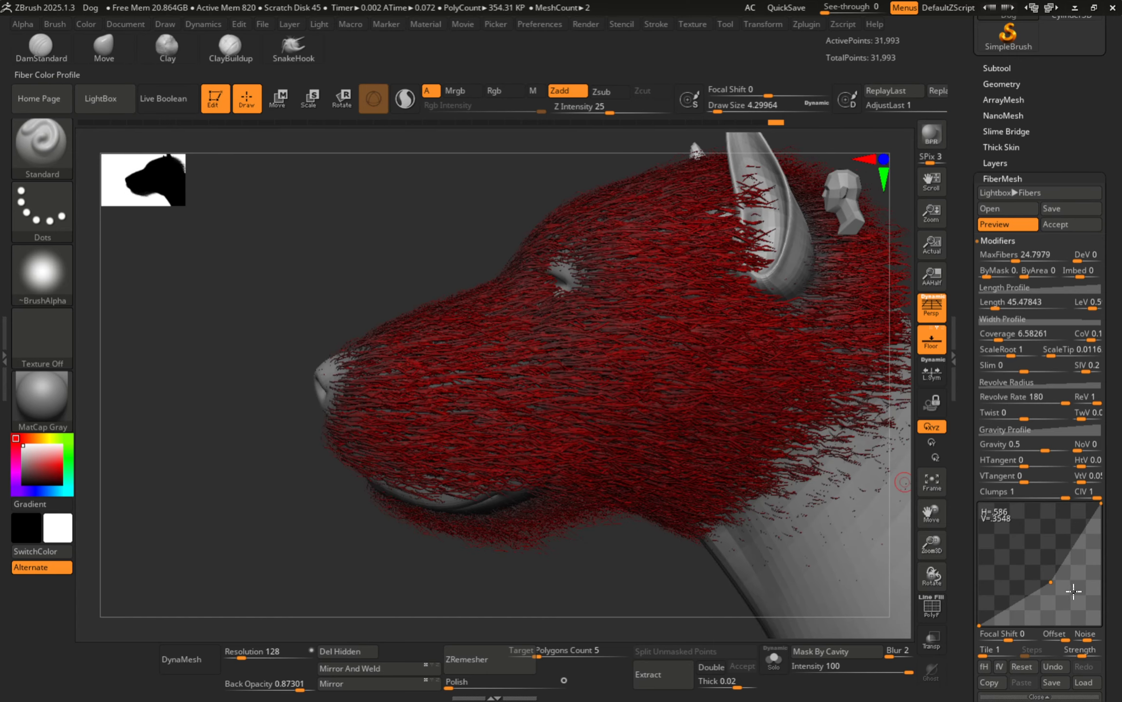
left_click(1053, 671)
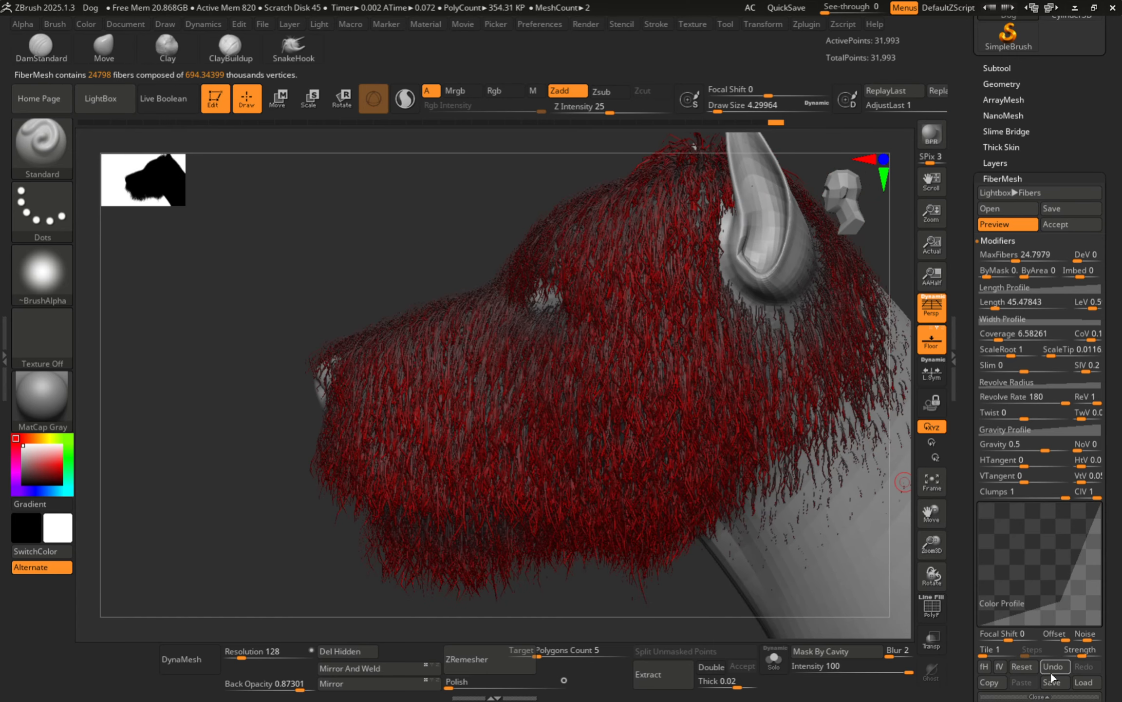
Step: Reset the fiber color profile curve and change the fibers' tip color from red to light gray
left_click(1025, 666)
scroll(1056, 485, "down", 5)
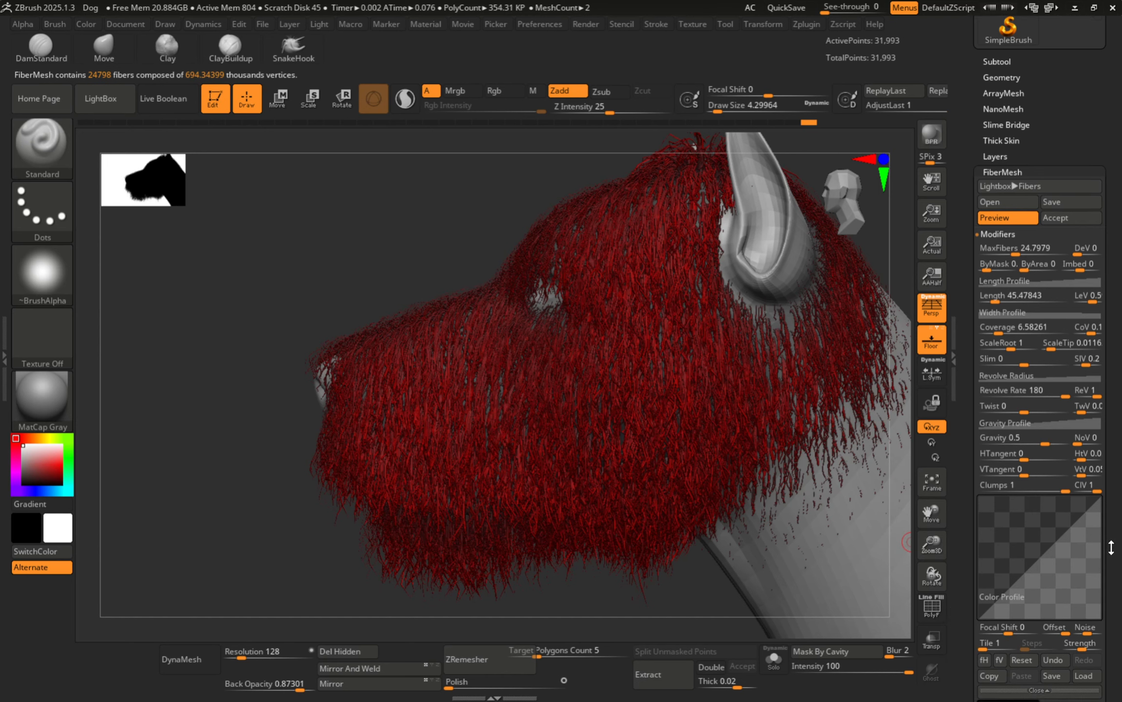
left_click(1018, 524)
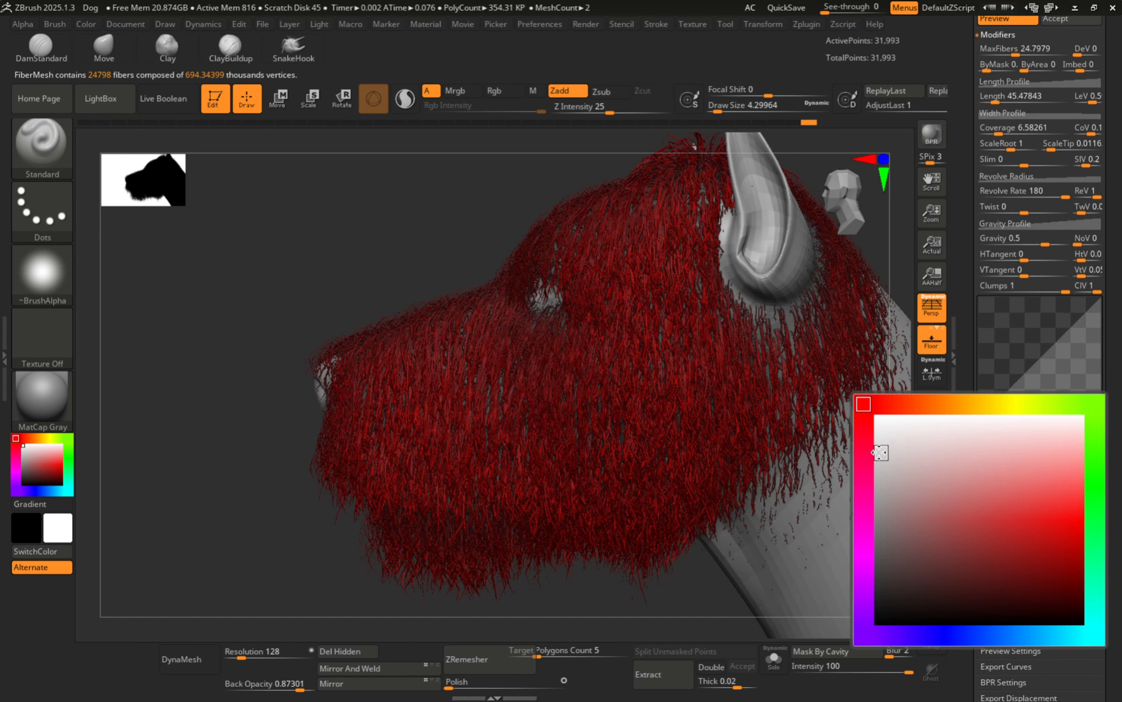
left_click_drag(865, 472, 863, 472)
right_click_drag(616, 446, 878, 477)
scroll(1114, 589, "down", 1)
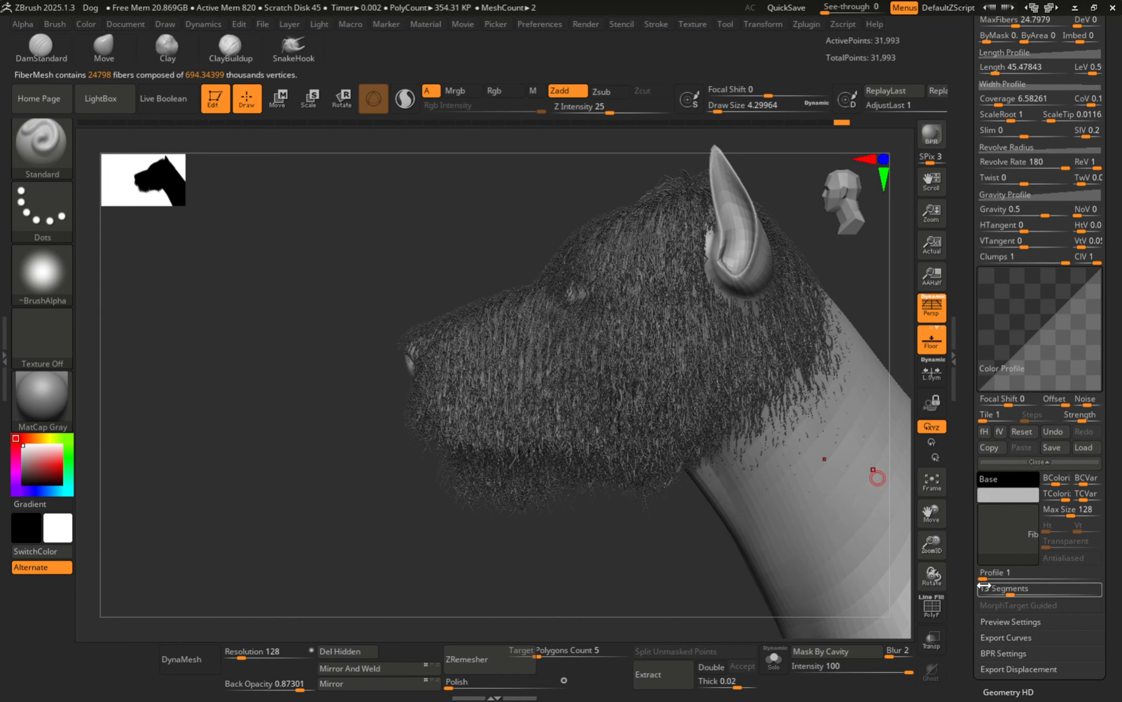
Step: Examine the gray fur up close, then reframe the head and render it with BPR
right_click_drag(587, 445, 616, 453, "ctrl")
right_click_drag(616, 409, 553, 422, "alt")
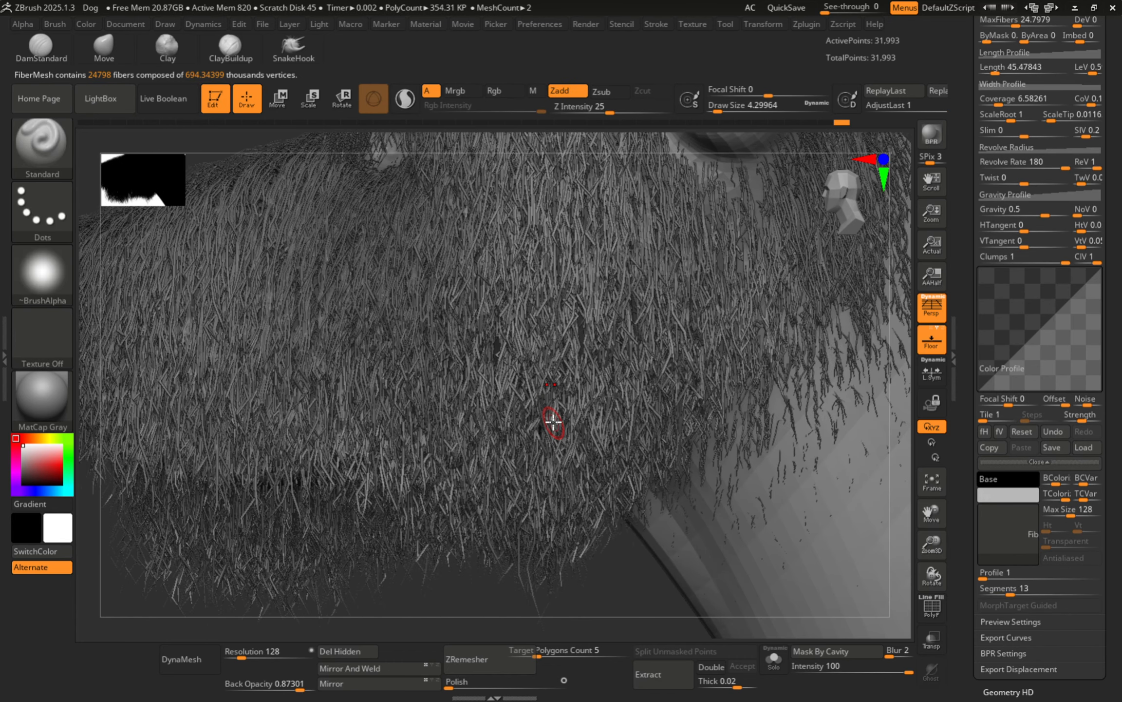
right_click_drag(598, 482, 646, 421)
right_click_drag(588, 333, 580, 381, "alt")
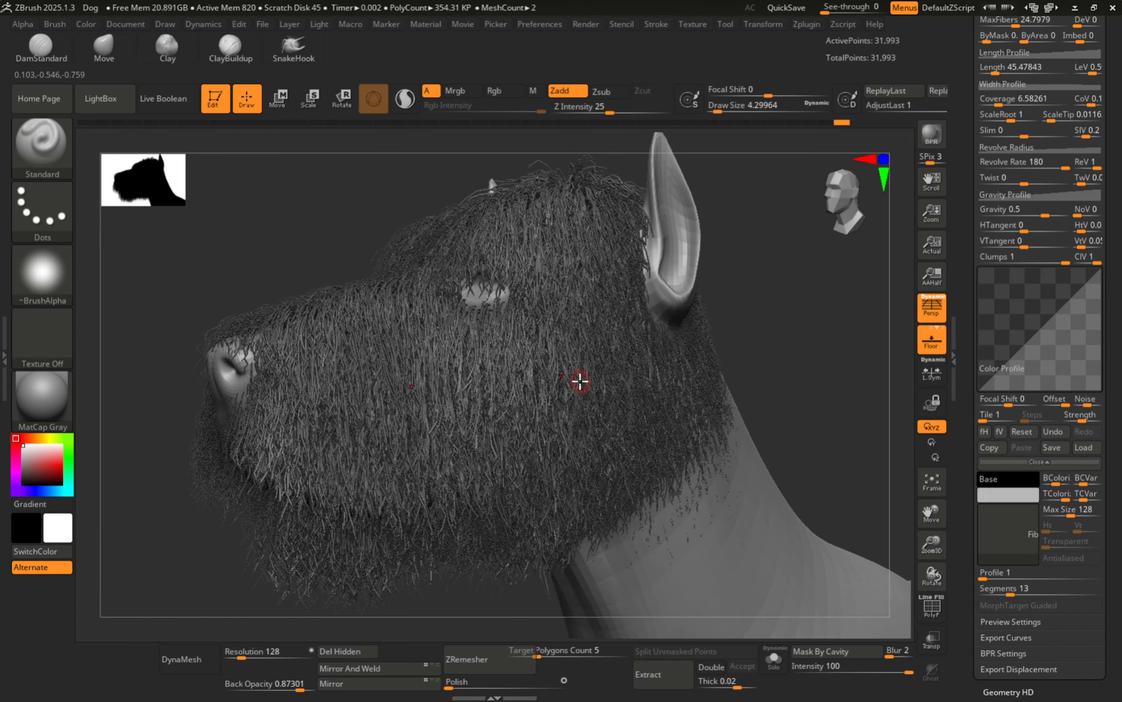
left_click(932, 139)
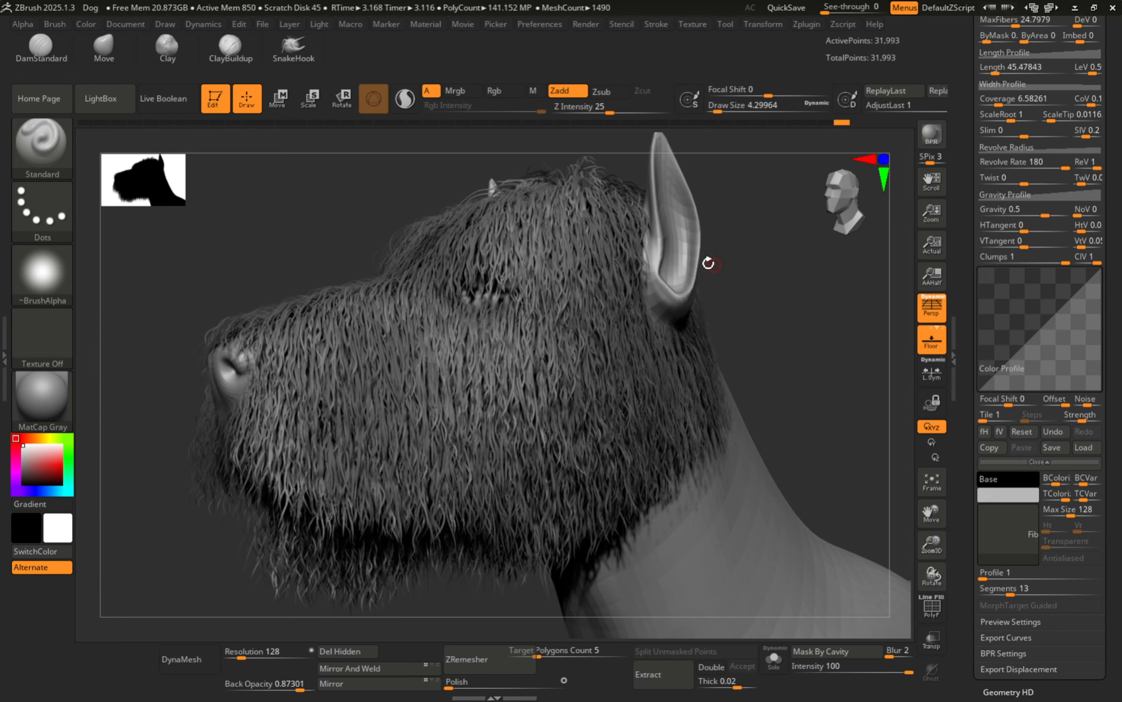
Step: Shorten the fibers to a Length of about 6.17 and look at the short fur near the eye
right_click_drag(566, 319, 597, 264)
right_click_drag(597, 263, 615, 356, "ctrl")
mouse_move(394, 333)
right_mouse_down("ctrl")
mouse_move(459, 373)
mouse_move(466, 334)
right_mouse_up("ctrl")
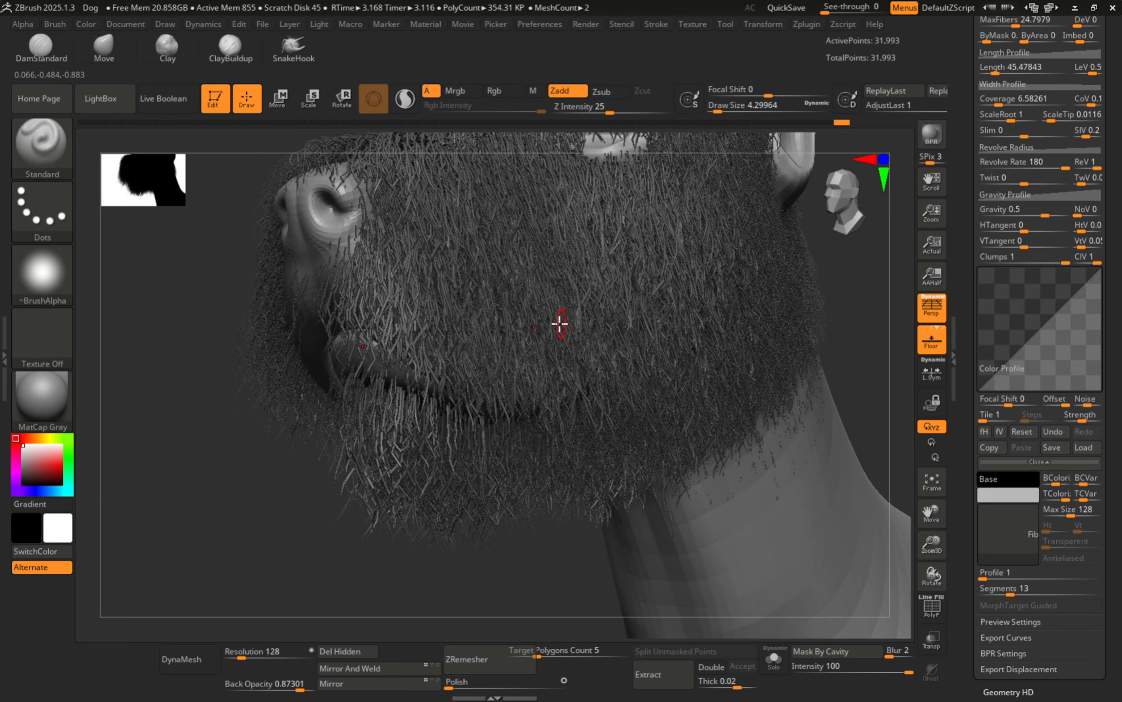
right_click_drag(558, 287, 885, 276)
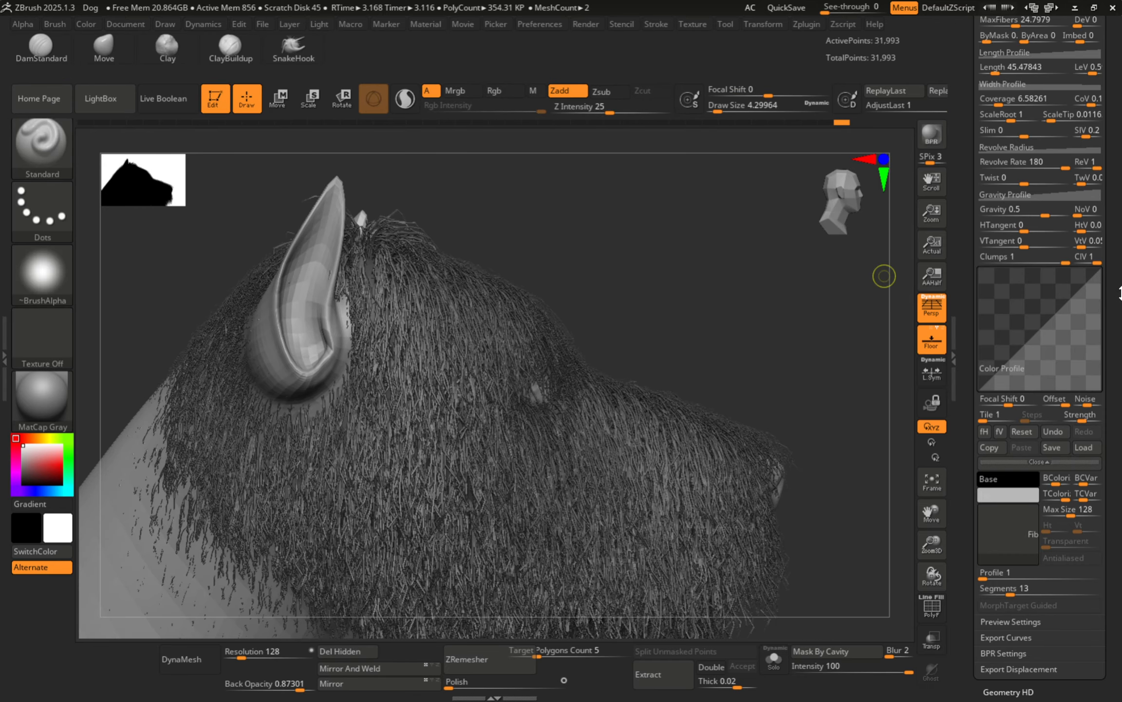
left_click_drag(1118, 235, 1110, 280)
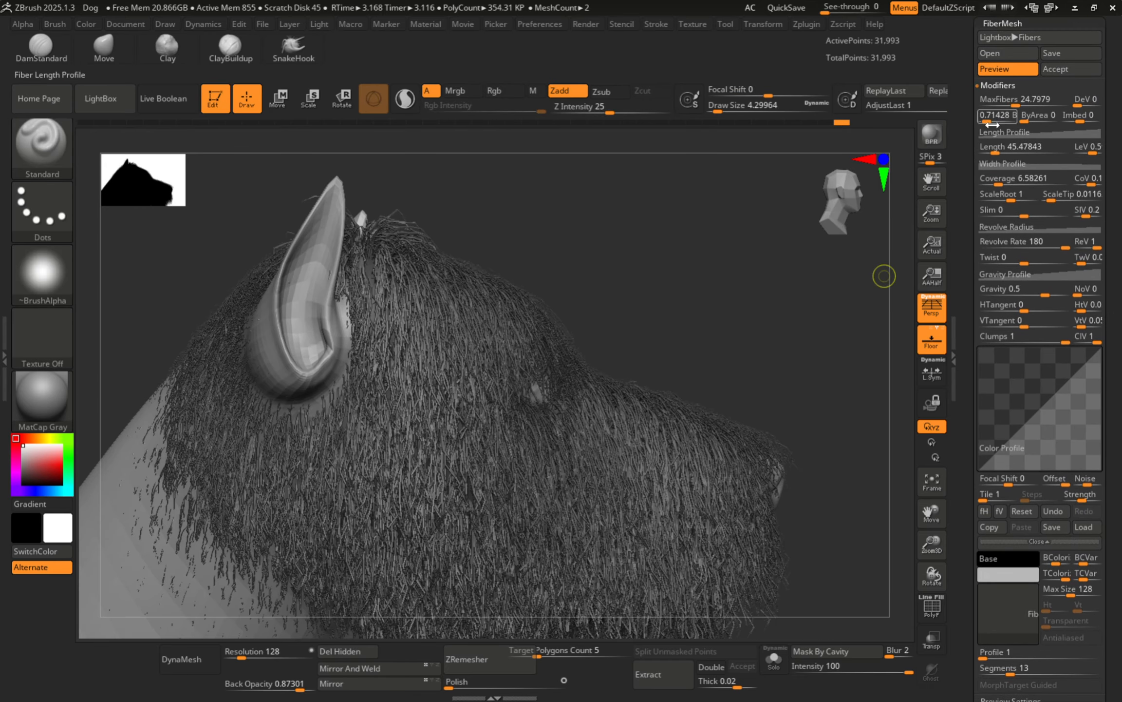
left_click_drag(994, 145, 988, 149)
right_click_drag(563, 370, 625, 344, "alt")
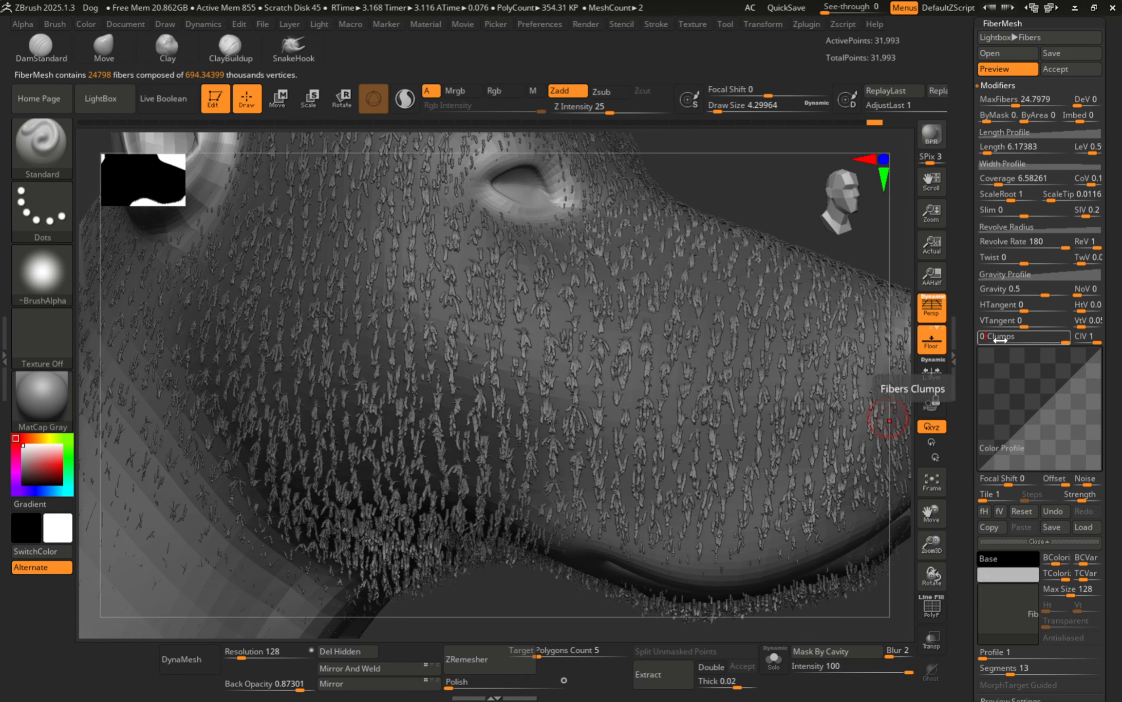
Step: Set the fiber Clumps to 0 and examine the individual strands along the mouth
key("Return")
right_click_drag(651, 313, 434, 263, "alt")
mouse_move(496, 306)
right_mouse_down()
mouse_move(481, 304)
mouse_move(376, 438)
mouse_move(557, 266)
right_mouse_up()
right_click_drag(558, 265, 554, 394, "ctrl")
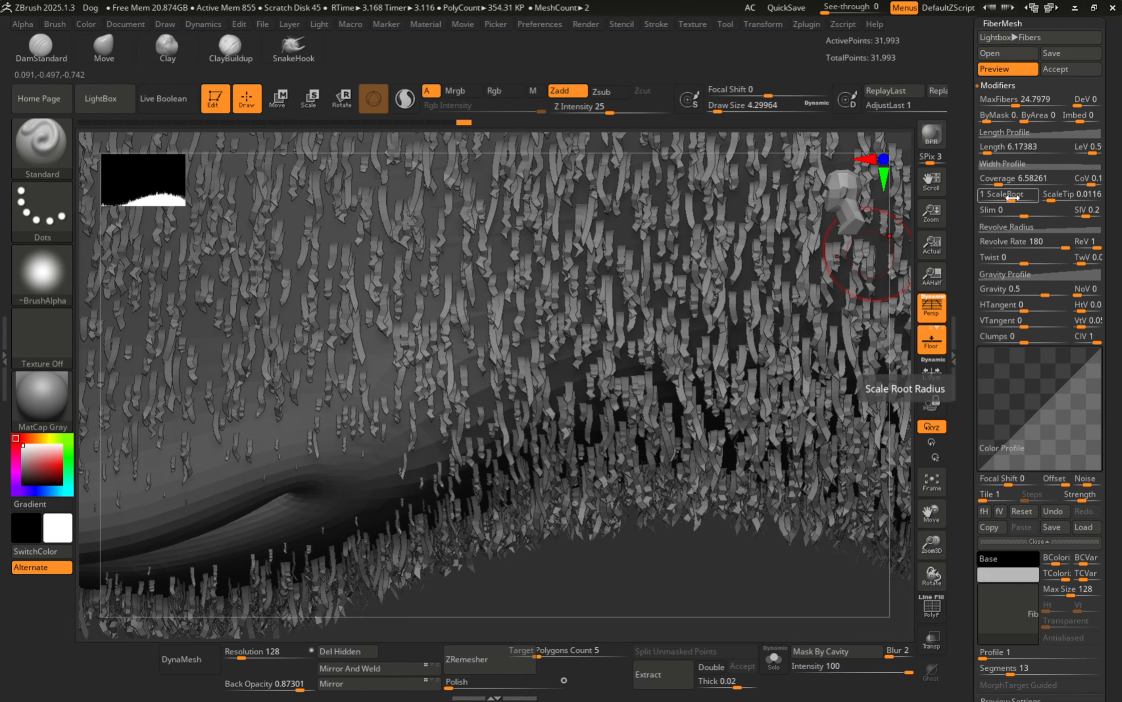
Step: Try a fiber root scale of about 0.01 and a tip scale of about 1.44, checking the strand shape up close
left_click_drag(1013, 197, 991, 198)
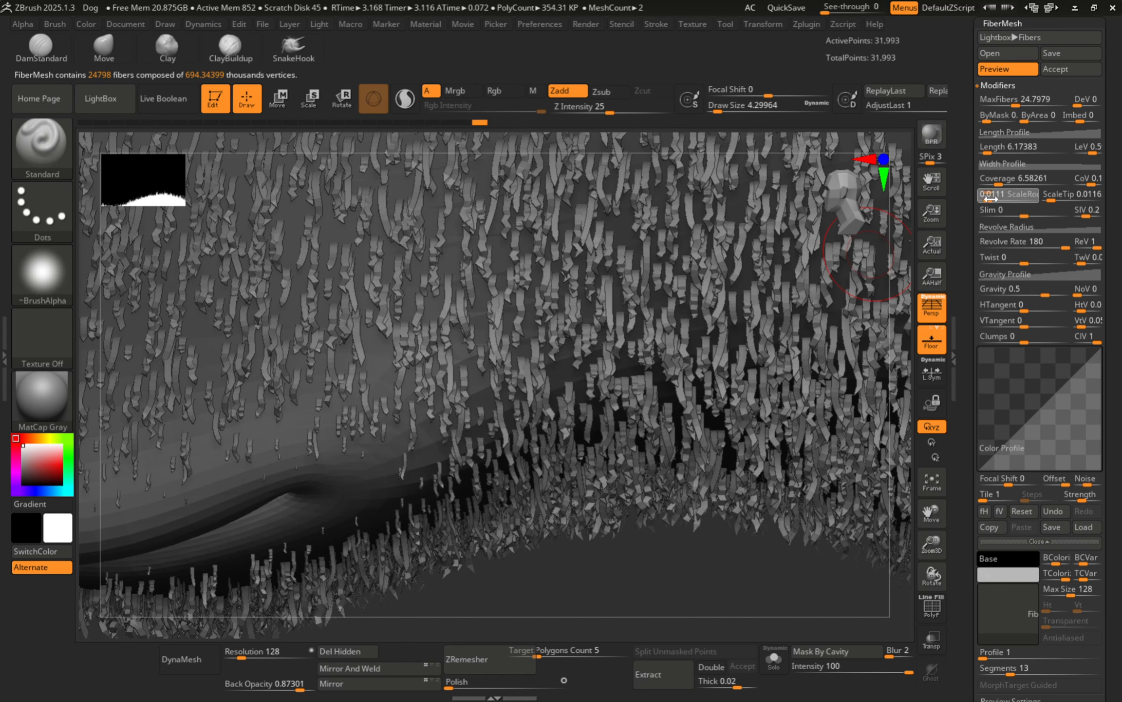
right_click_drag(565, 311, 557, 470, "alt")
right_click_drag(584, 386, 615, 391, "ctrl")
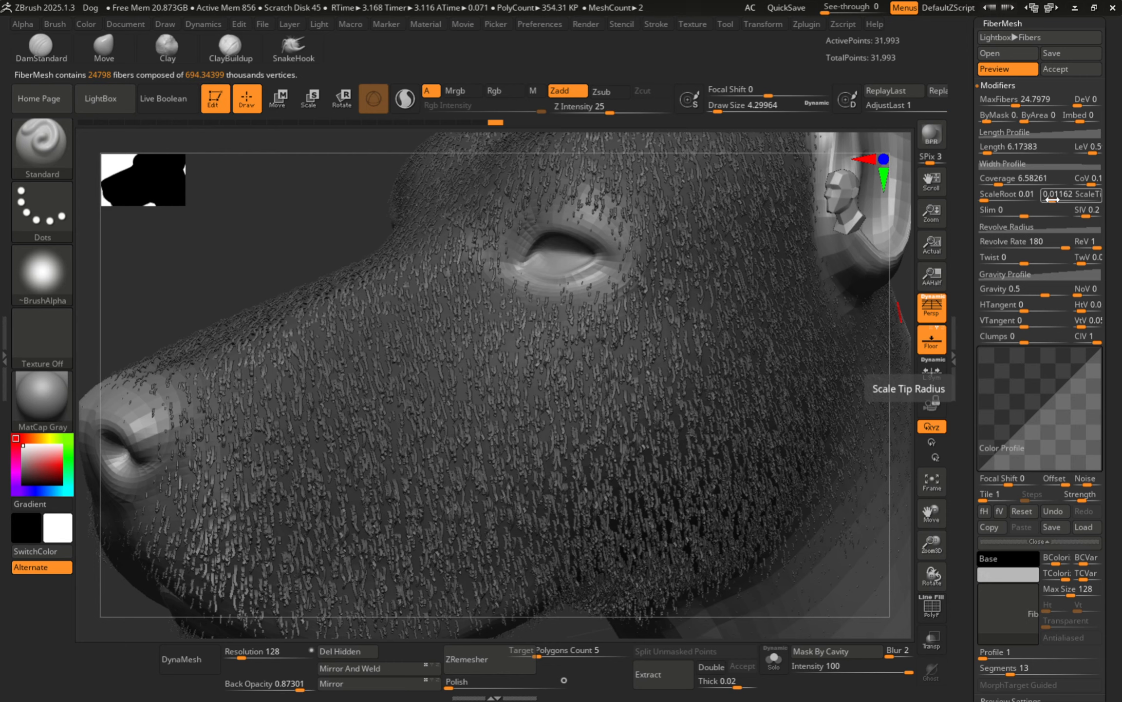
left_click(1077, 199)
right_click_drag(499, 347, 747, 332, "ctrl")
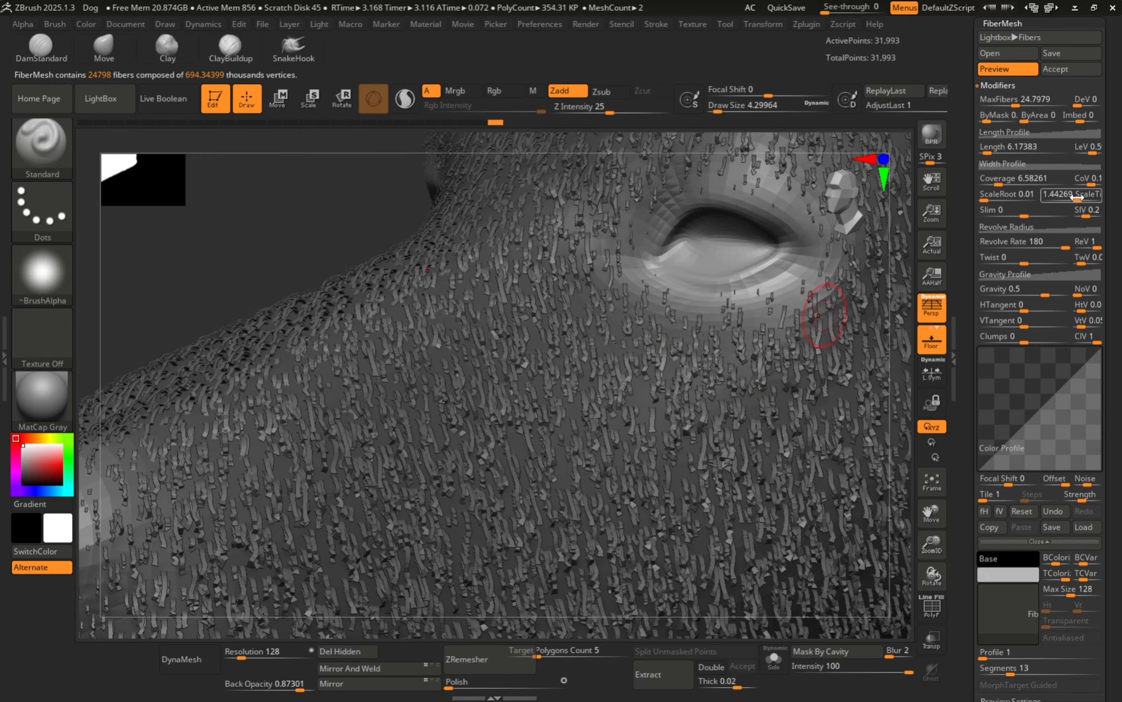
Step: Set the fiber tip scale to about 0.0236 and the root scale to about 0.33
left_click_drag(1077, 197, 1056, 199)
mouse_move(986, 200)
left_mouse_down()
mouse_move(1019, 201)
mouse_move(1005, 201)
left_mouse_up()
right_click_drag(572, 336, 548, 482, "alt")
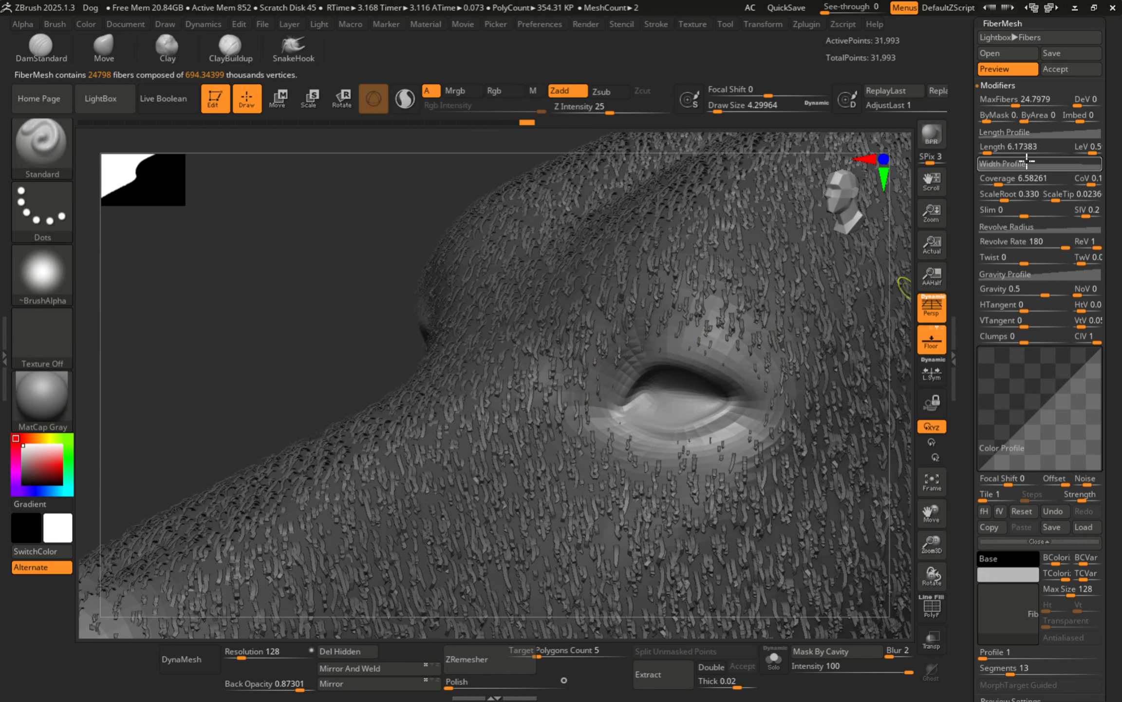
Step: Thin the fibers by setting Coverage to about 0.082, and check the strands around the eye
left_click_drag(999, 179, 988, 180)
right_click_drag(619, 568, 560, 433, "alt")
right_click_drag(560, 434, 651, 401, "ctrl")
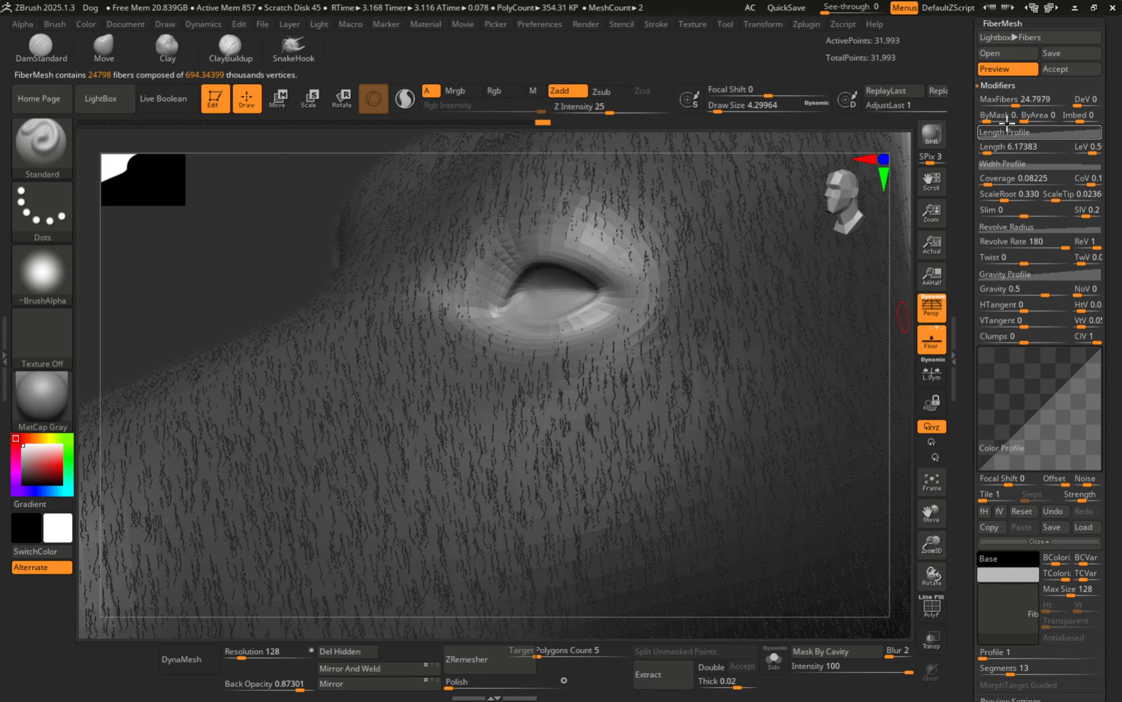
Step: Increase MaxFibers to about 106.62 for denser fur and inspect the muzzle and neck
left_click_drag(1021, 103, 1030, 102)
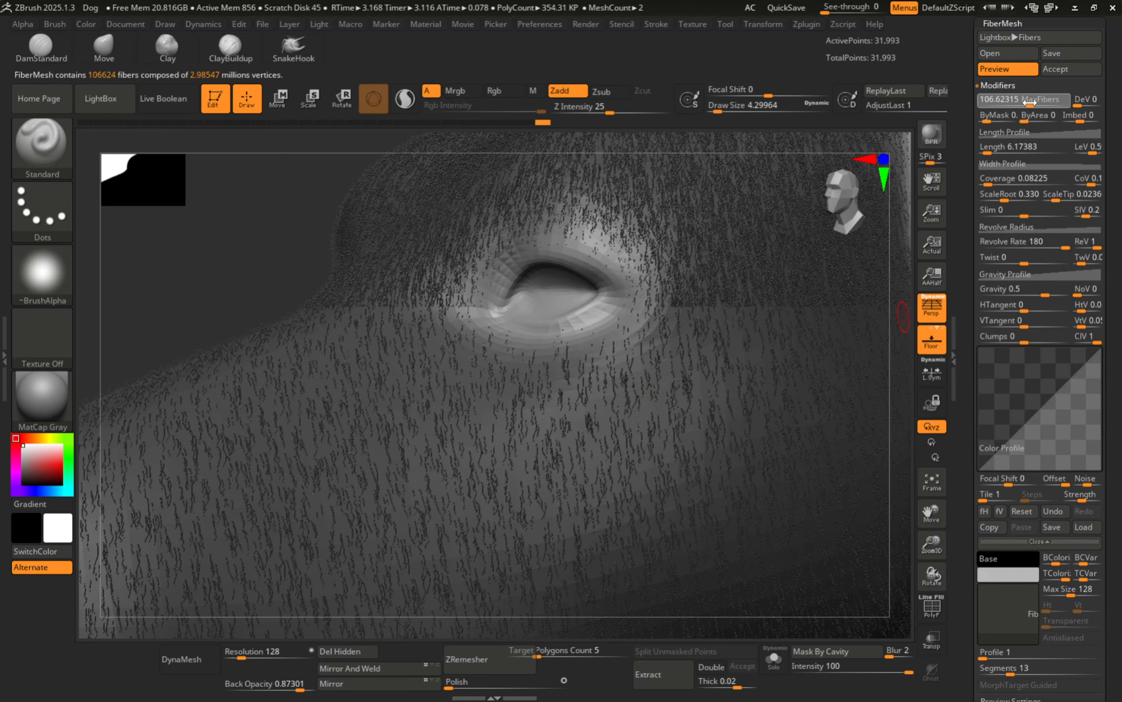
mouse_move(443, 390)
right_mouse_down("alt")
mouse_move(486, 338)
mouse_move(506, 346)
mouse_move(547, 322)
mouse_move(642, 348)
mouse_move(571, 358)
mouse_move(636, 373)
mouse_move(468, 377)
mouse_move(541, 363)
mouse_move(348, 486)
mouse_move(516, 363)
mouse_move(475, 371)
mouse_move(464, 406)
mouse_move(463, 351)
mouse_move(353, 343)
mouse_move(497, 338)
mouse_move(511, 384)
mouse_move(406, 340)
mouse_move(591, 346)
mouse_move(537, 473)
mouse_move(614, 334)
mouse_move(617, 392)
mouse_move(586, 396)
mouse_move(656, 399)
right_mouse_up("alt")
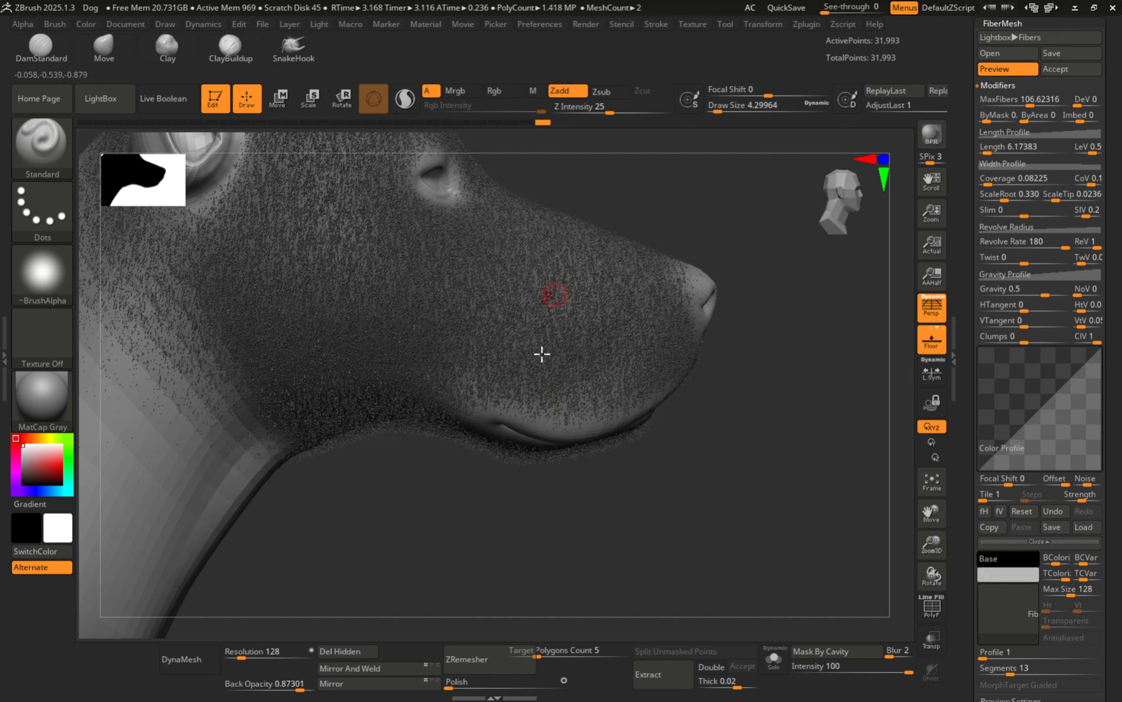
right_click_drag(422, 396, 617, 412, "ctrl")
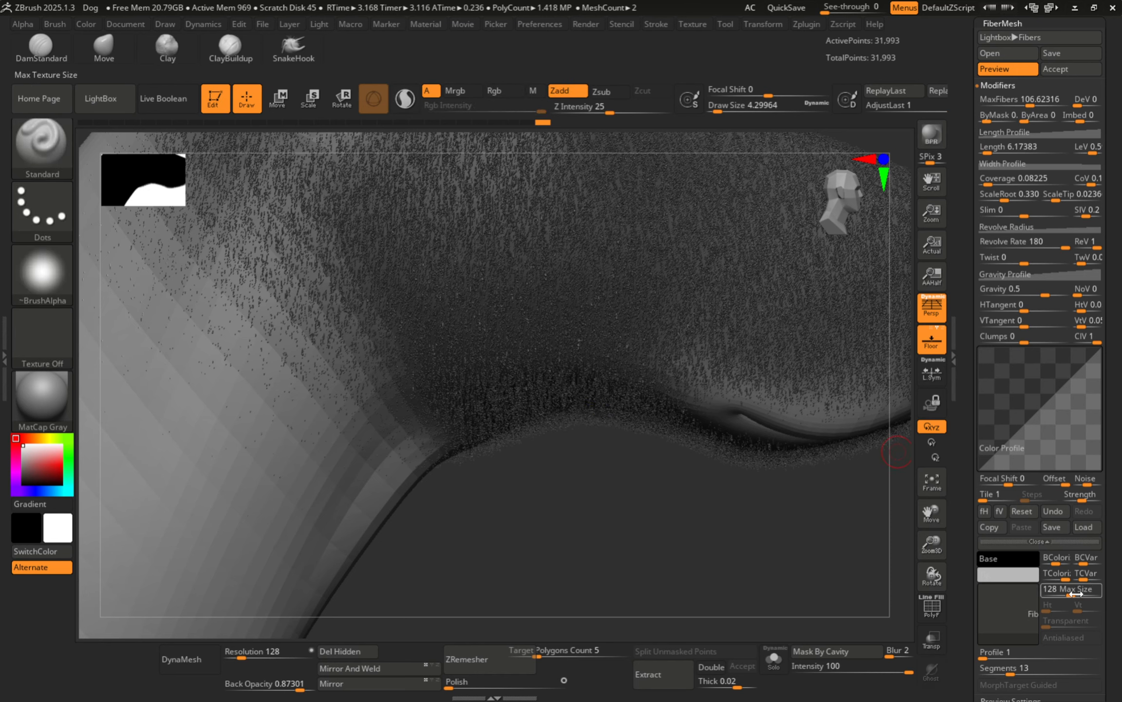
Step: Check the fur direction from several angles of the head and set the fiber Gravity to 0.2
left_click_drag(1113, 533, 1116, 421)
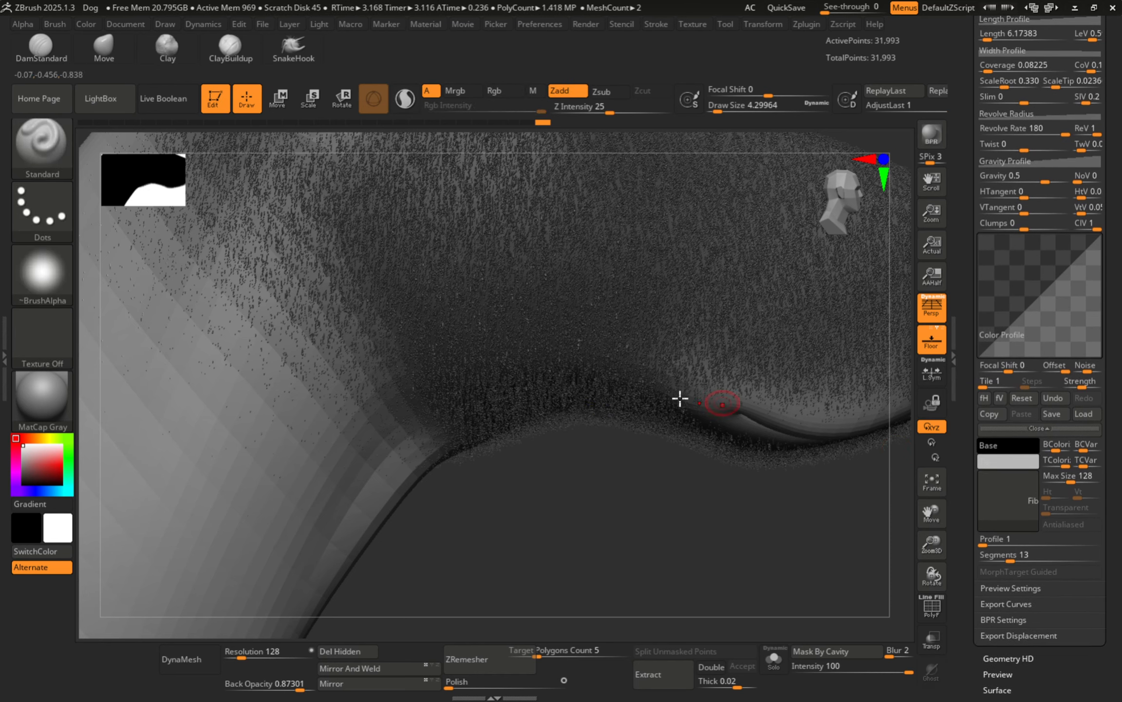
right_click_drag(679, 399, 506, 247)
right_click_drag(632, 355, 489, 419)
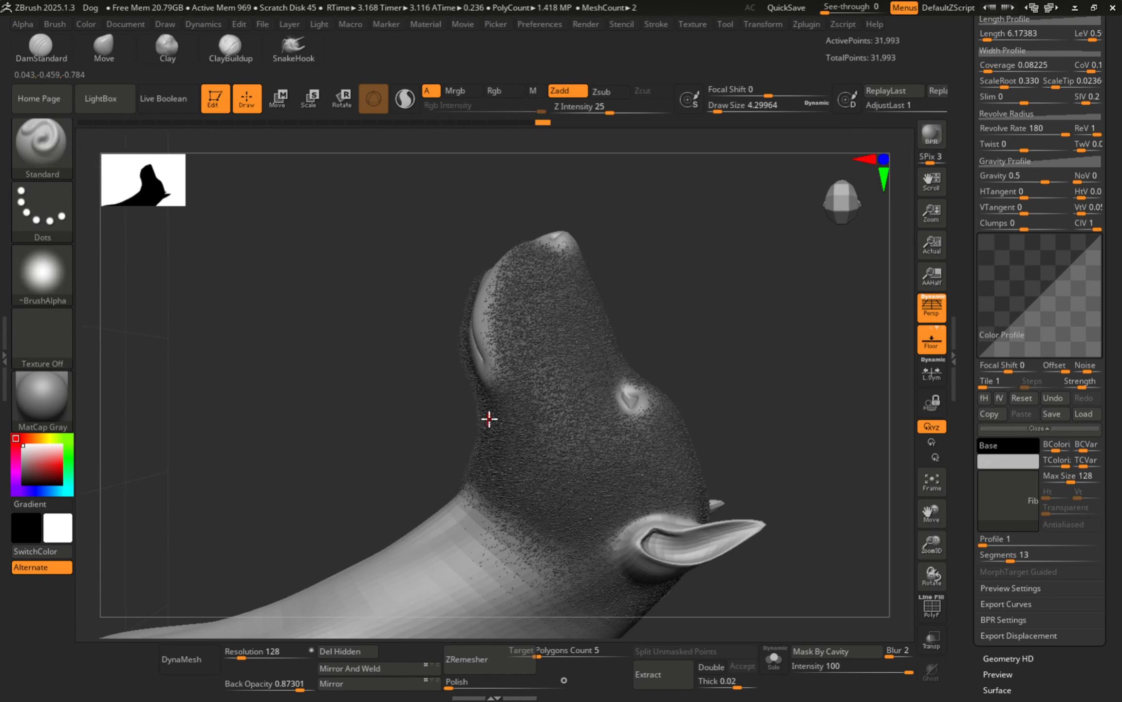
right_click_drag(651, 490, 585, 436)
left_click_drag(1117, 282, 1114, 345)
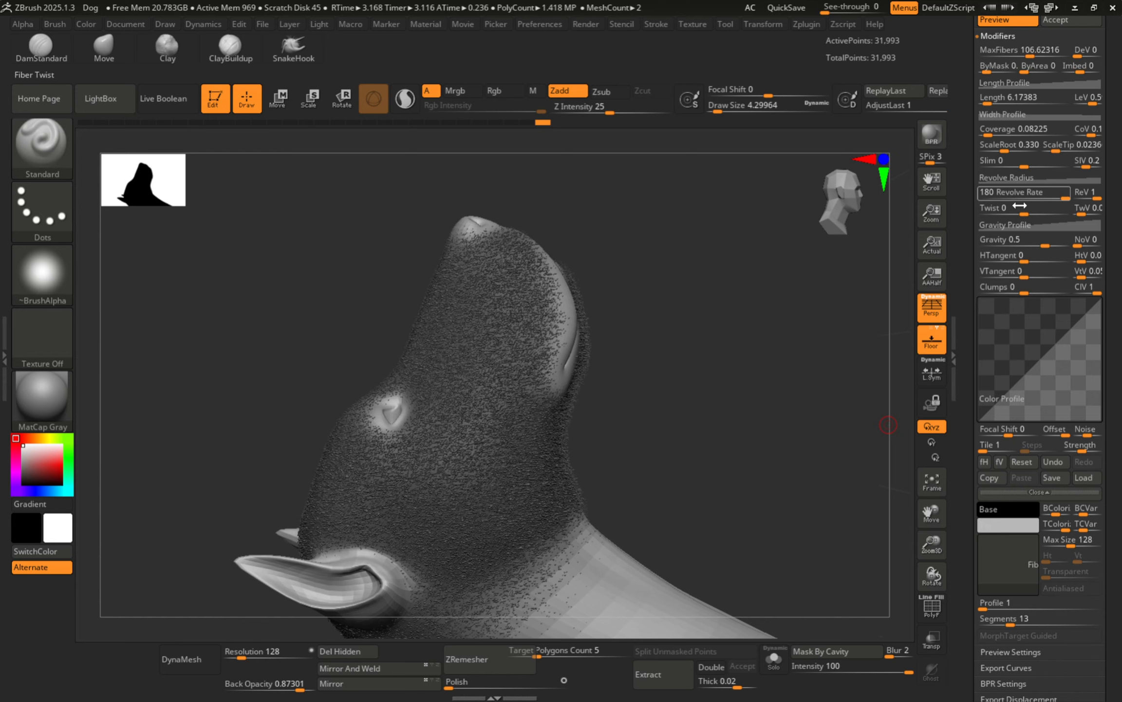
left_click(1013, 239)
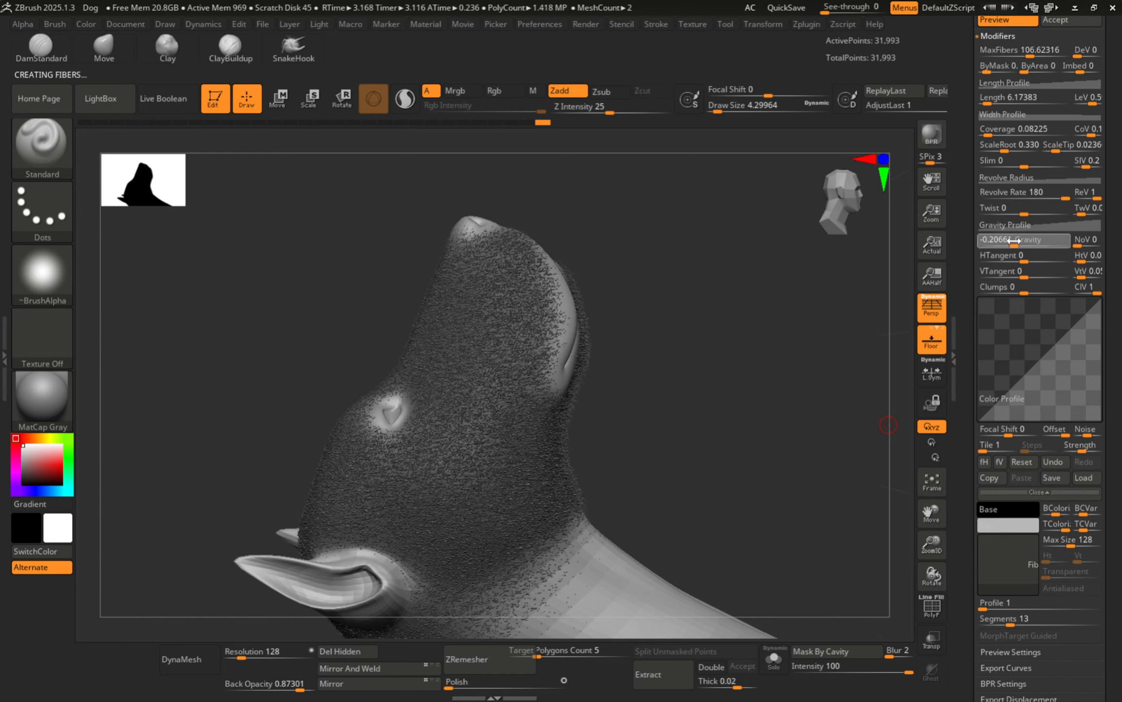
type("0.2")
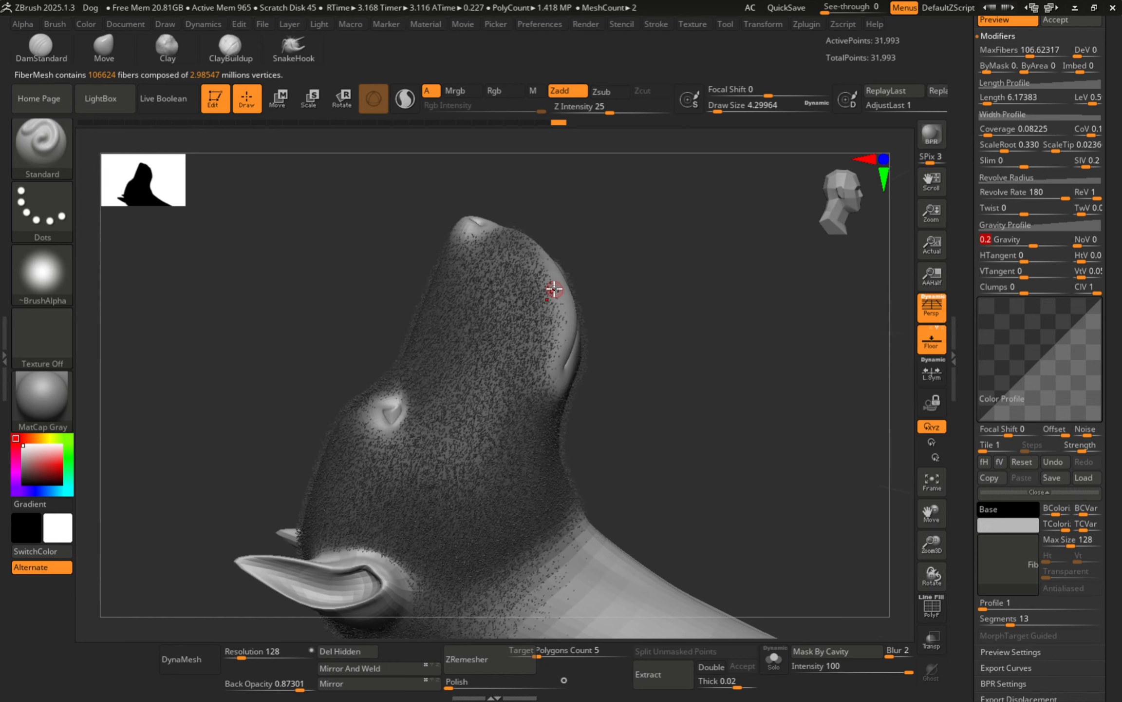
Step: Accept the previewed fibers as a new subtool with Fast Preview mode activated, and inspect the fur on the head
left_click_drag(594, 300, 551, 323, "shift")
key("f")
mouse_move(531, 281)
left_mouse_down()
mouse_move(491, 246)
mouse_move(531, 421)
mouse_move(366, 355)
mouse_move(429, 343)
mouse_move(498, 410)
mouse_move(529, 414)
mouse_move(516, 420)
left_mouse_up()
right_click_drag(528, 427, 712, 379, "alt")
scroll(1095, 214, "up", 3)
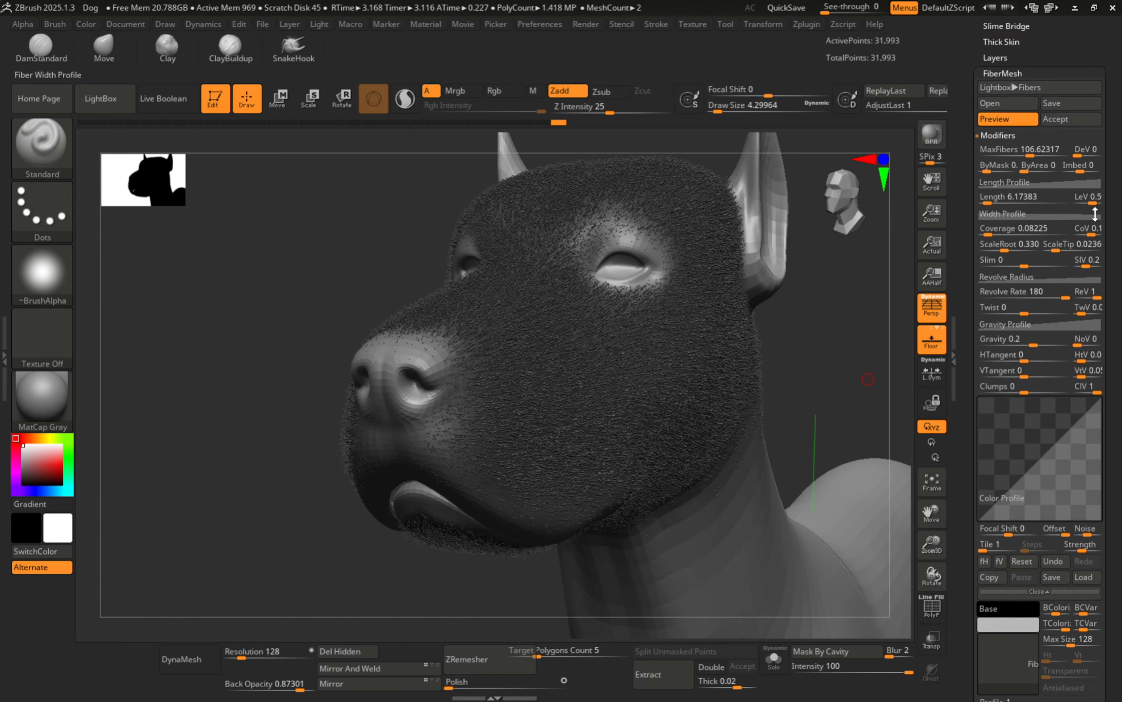
left_click(1057, 121)
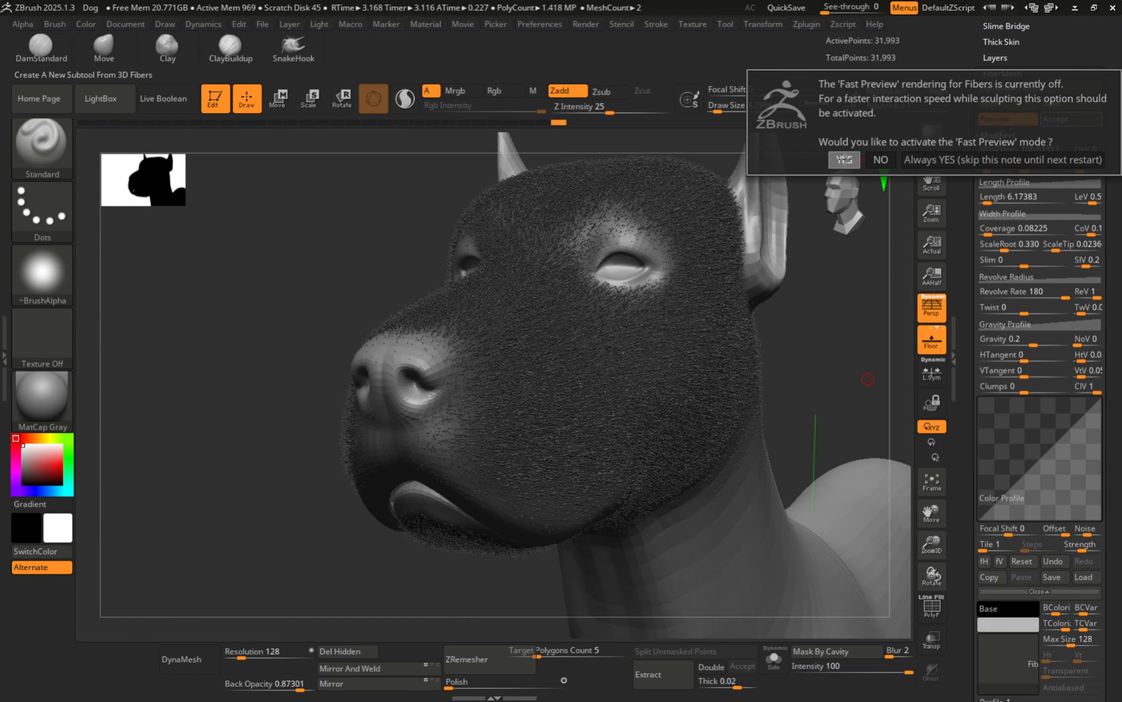
left_click(844, 160)
right_click_drag(556, 320, 652, 338, "ctrl")
mouse_move(580, 337)
right_mouse_down("ctrl")
mouse_move(669, 326)
mouse_move(599, 346)
mouse_move(563, 333)
right_mouse_up("ctrl")
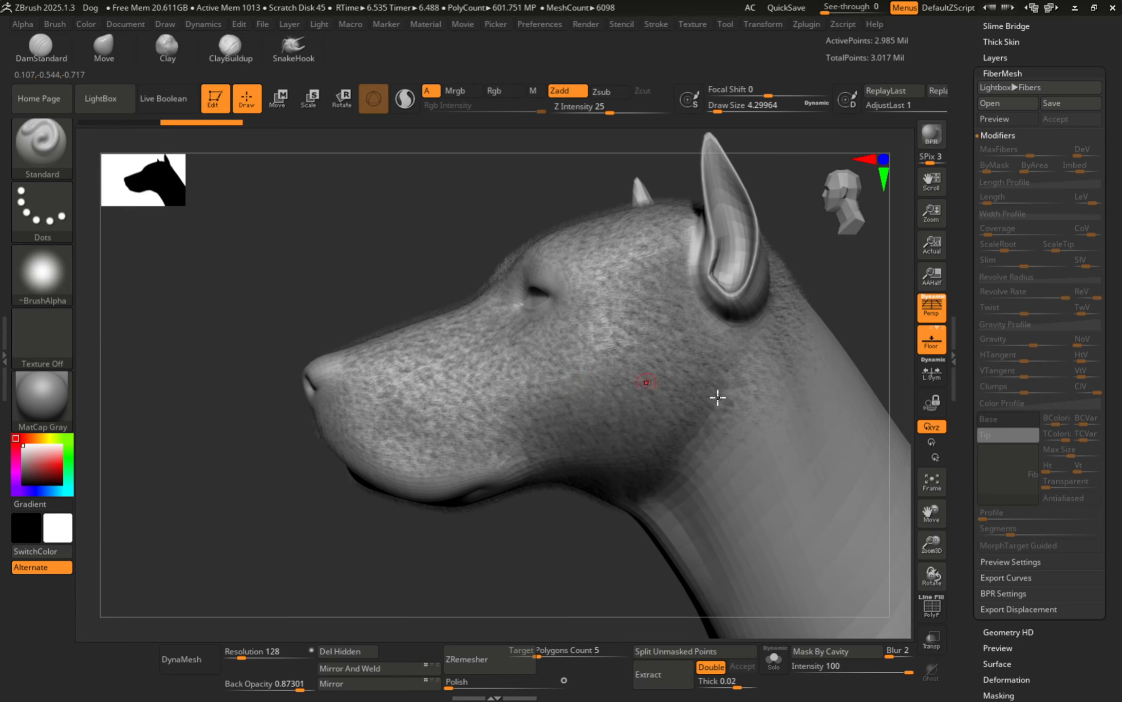
Step: Examine the accepted fur on the muzzle, around the eye and along the jaw from close up and from several angles
mouse_move(1003, 439)
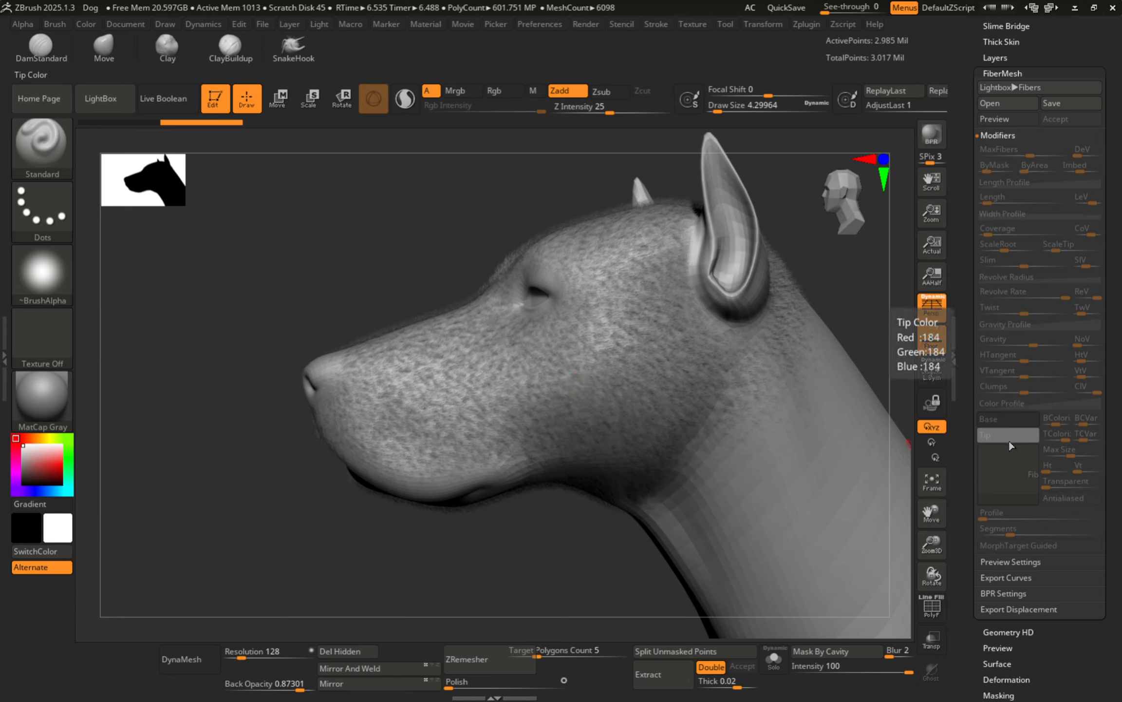
scroll(526, 388, "up", 6)
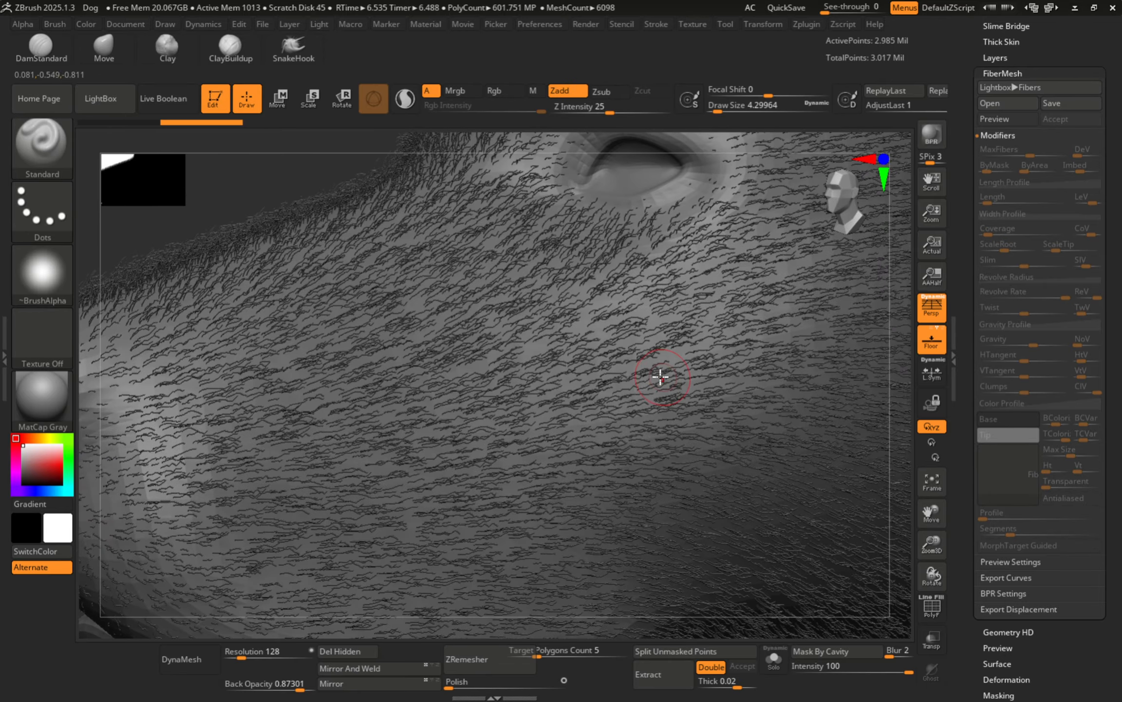
right_click_drag(661, 377, 444, 383, "ctrl")
right_click_drag(530, 434, 513, 384)
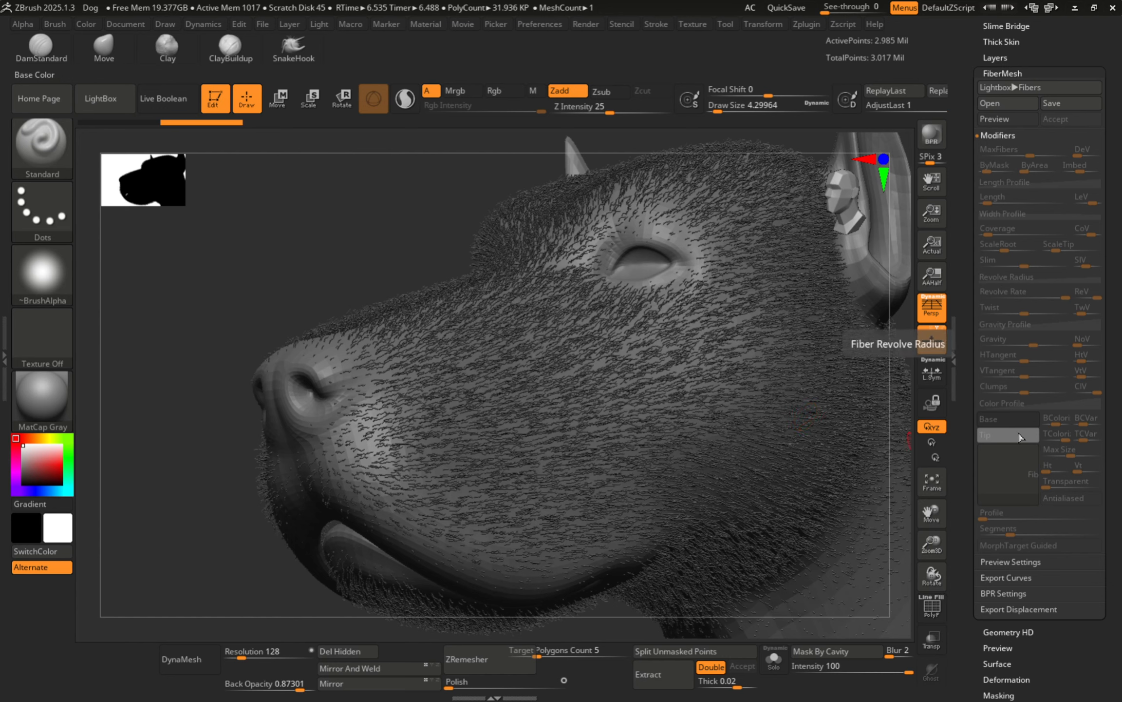
right_click_drag(583, 370, 554, 391)
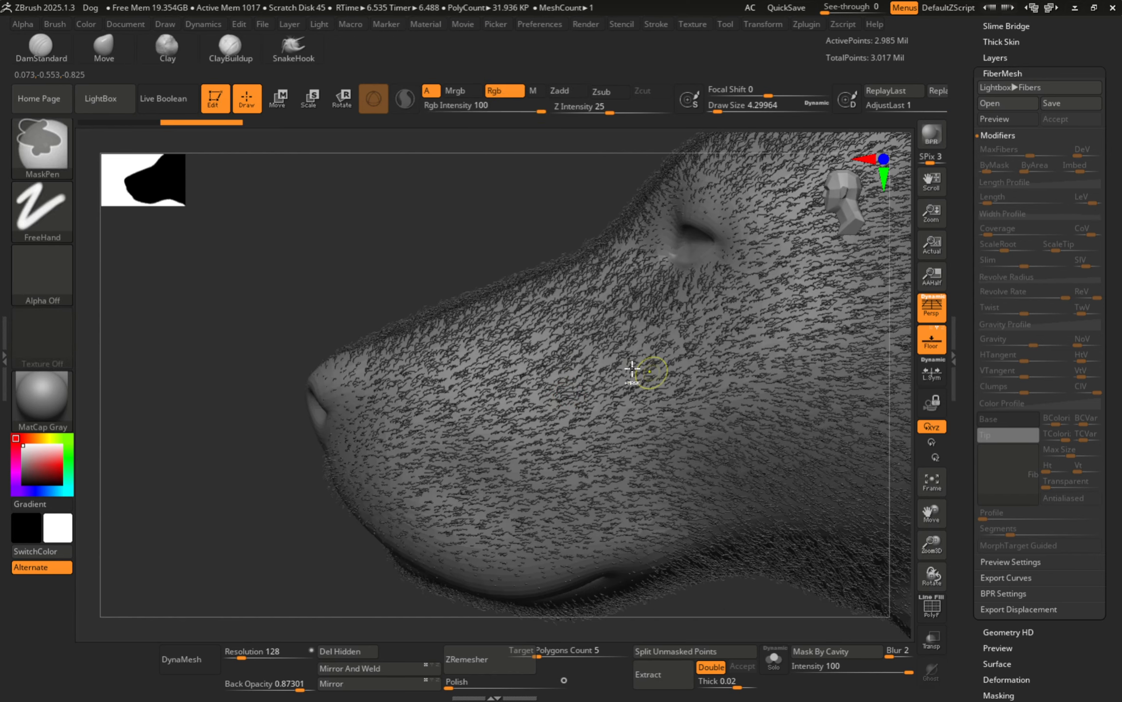
right_click_drag(633, 374, 584, 363, "ctrl")
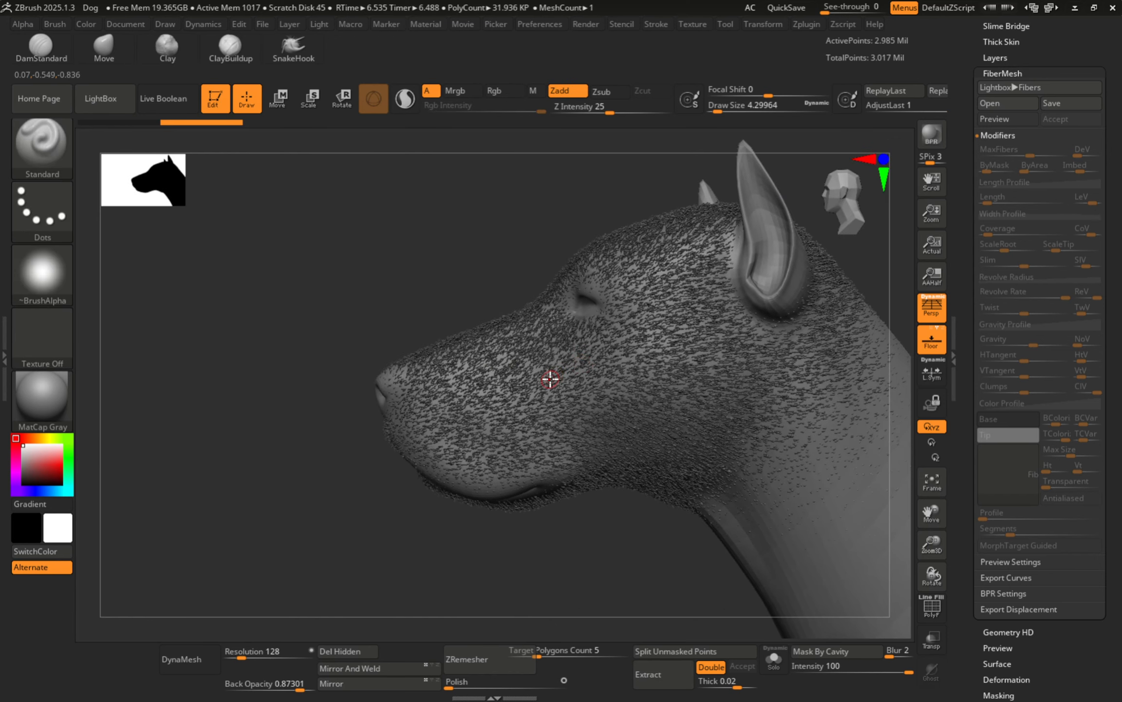
right_click_drag(558, 395, 494, 371)
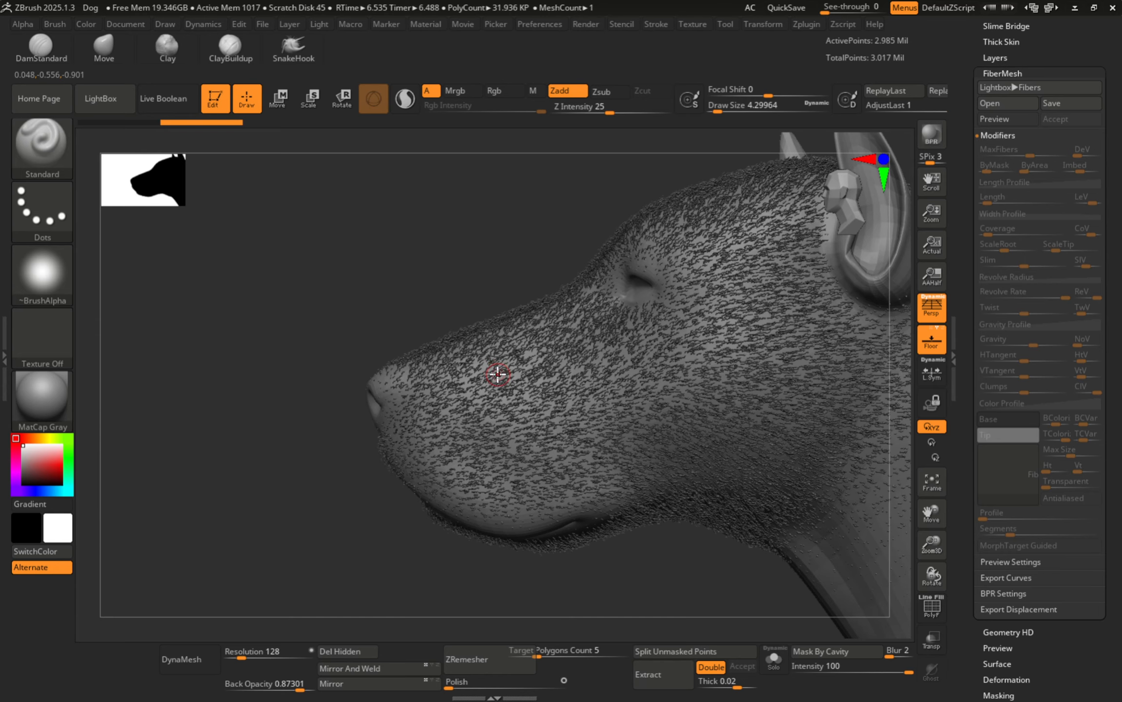
key("b")
key("g")
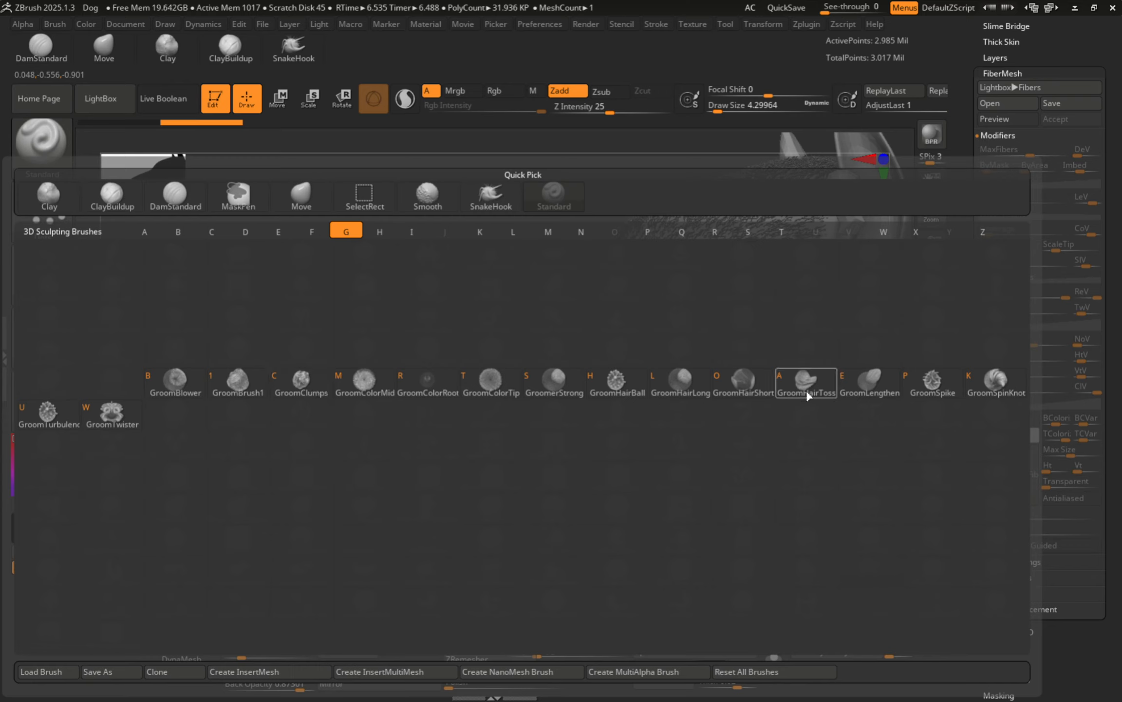
mouse_move(810, 392)
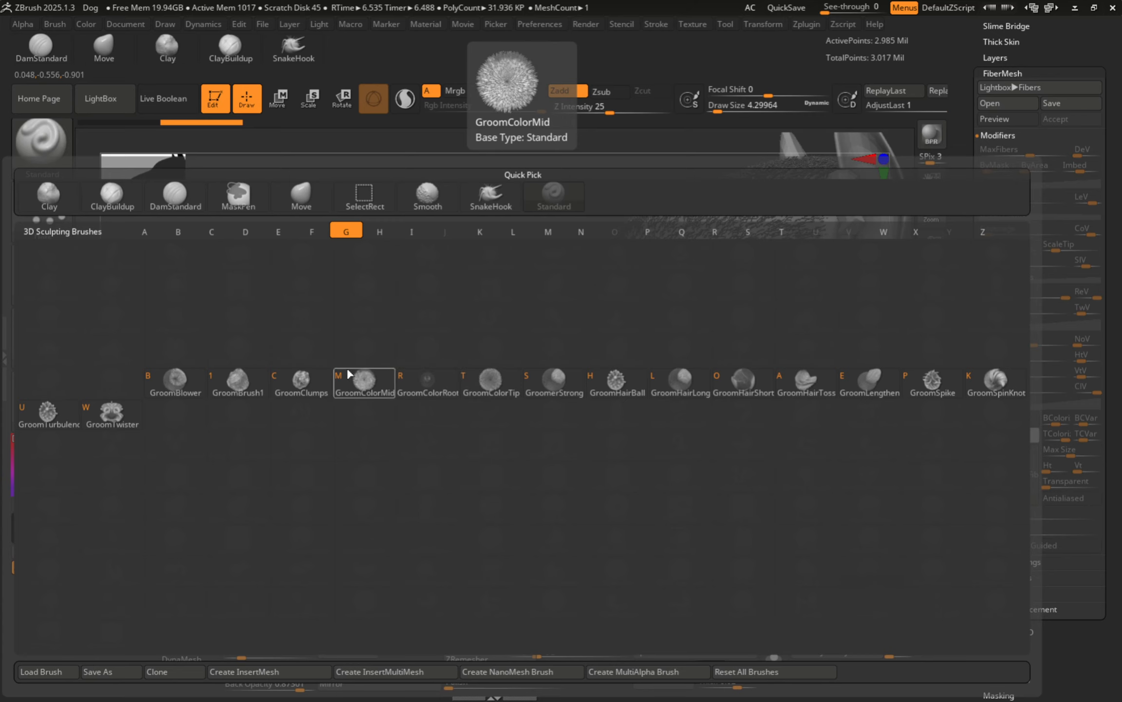
left_click(189, 384)
key("b")
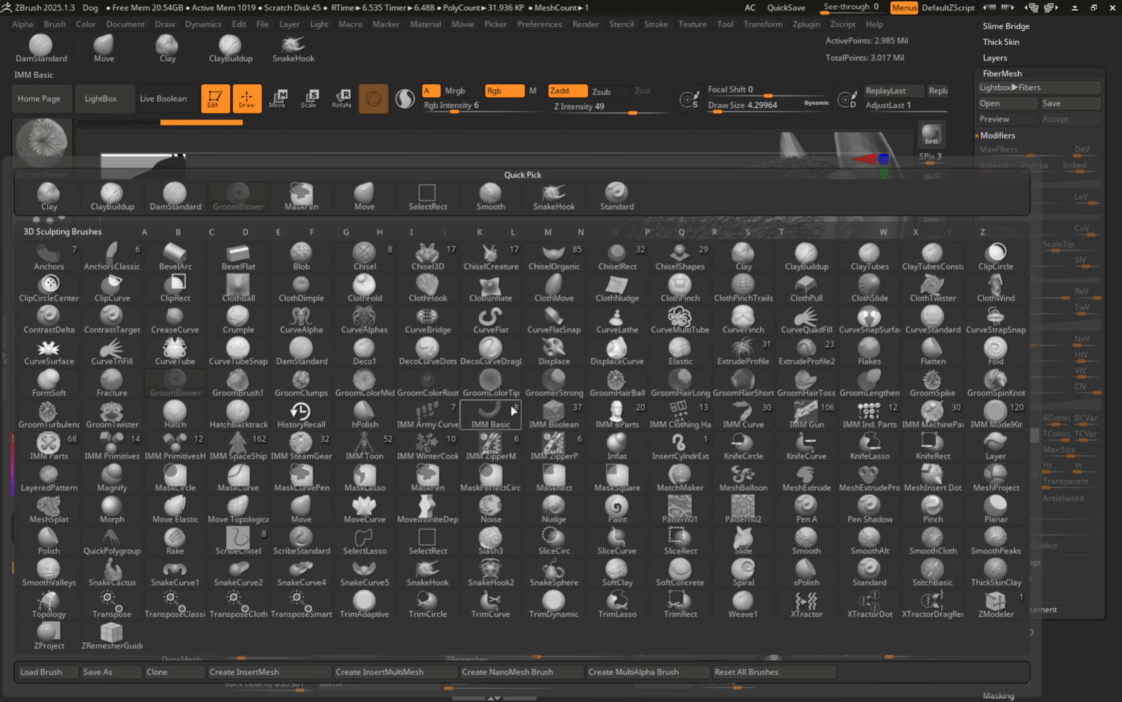
left_click(484, 412)
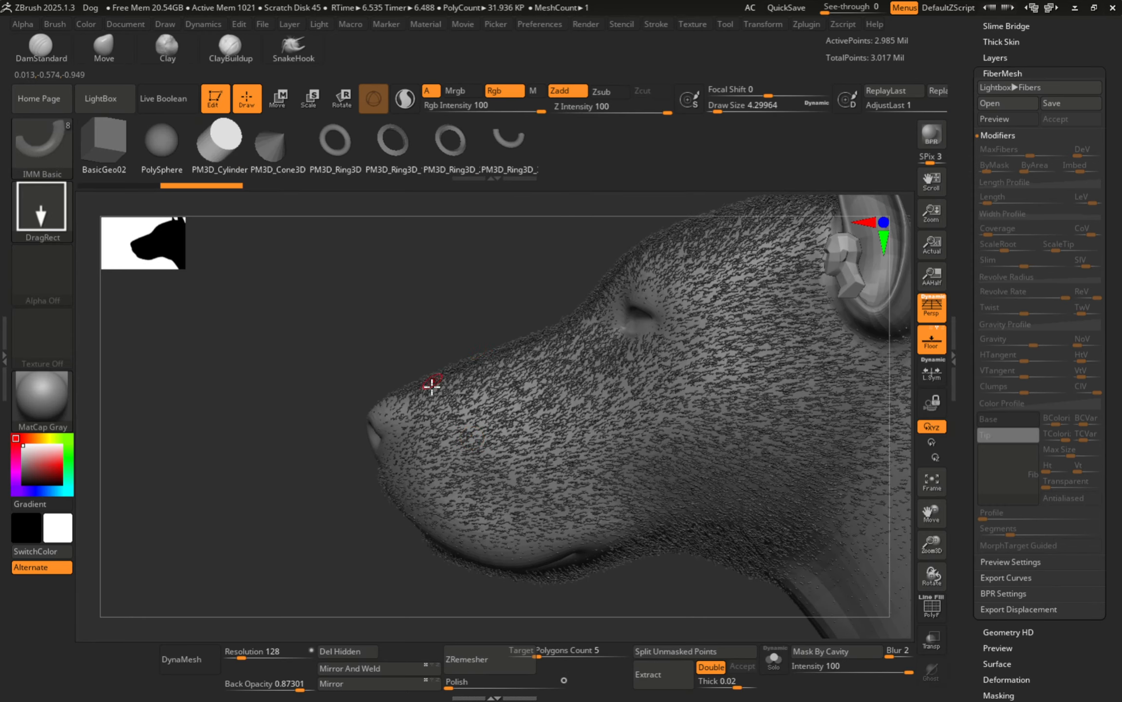
Step: Choose the GroomHairShort brush, set its draw size to about 46.17, and comb the fur from the muzzle back toward the neck
key("b")
key("g")
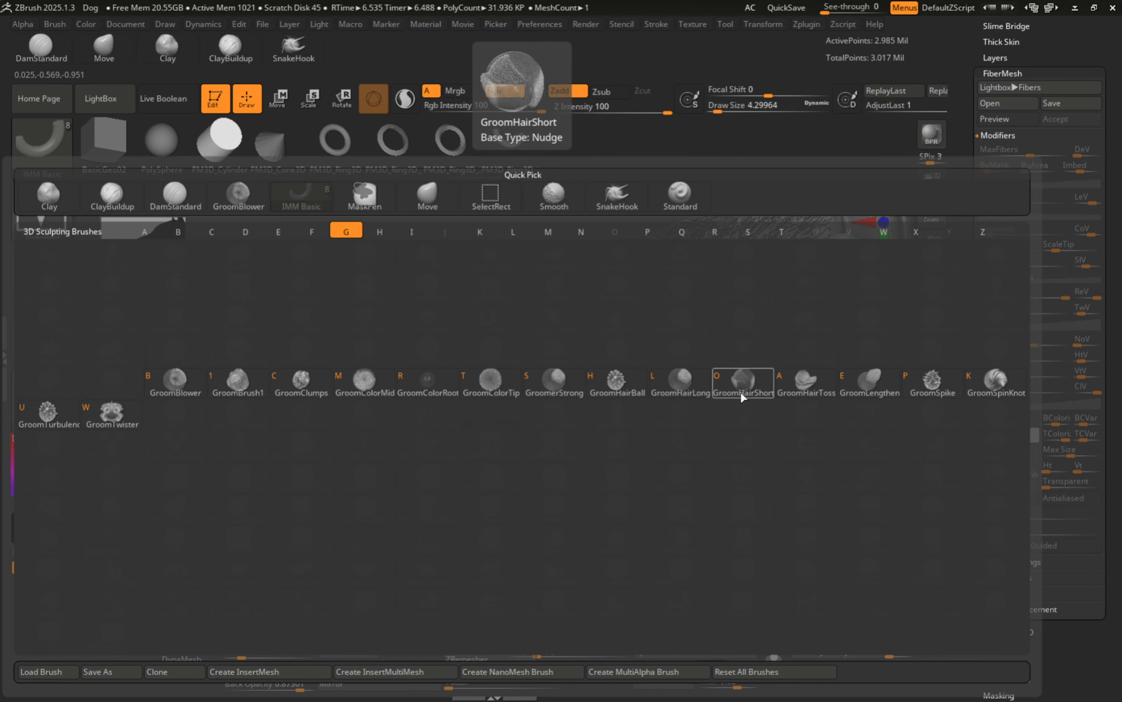
left_click(725, 384)
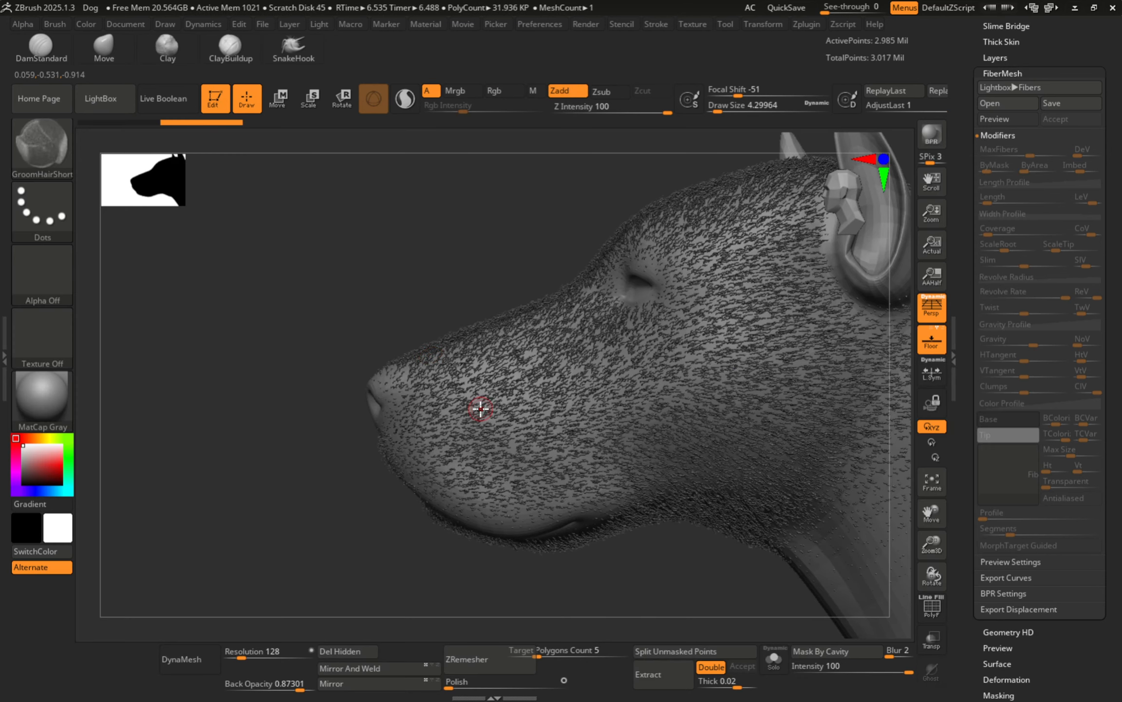
key("s")
left_click_drag(510, 409, 508, 409)
mouse_move(487, 392)
left_mouse_down()
mouse_move(654, 401)
mouse_move(839, 501)
left_mouse_up()
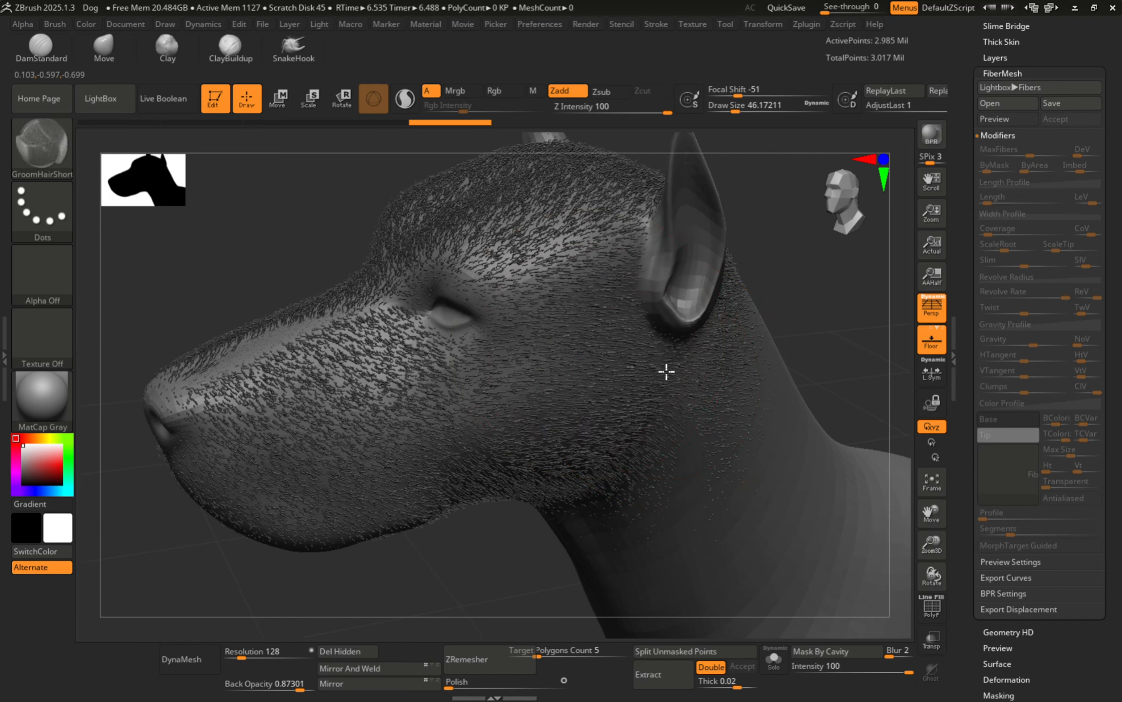
Step: Comb the fur below the ear, along the cheek and jaw, and from the nose bridge back across the forehead
right_click_drag(673, 378, 609, 288, "alt")
left_click_drag(609, 286, 604, 373)
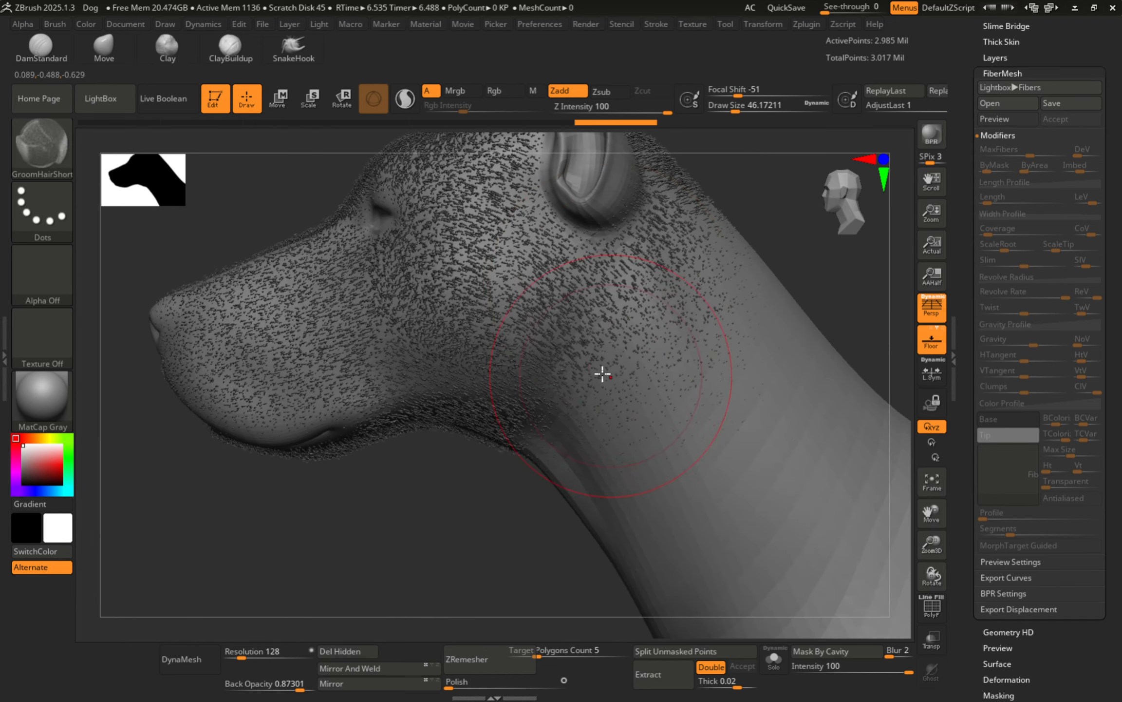
left_click_drag(439, 336, 541, 447)
mouse_move(397, 361)
right_mouse_down("alt")
mouse_move(464, 388)
mouse_move(506, 455)
right_mouse_up("alt")
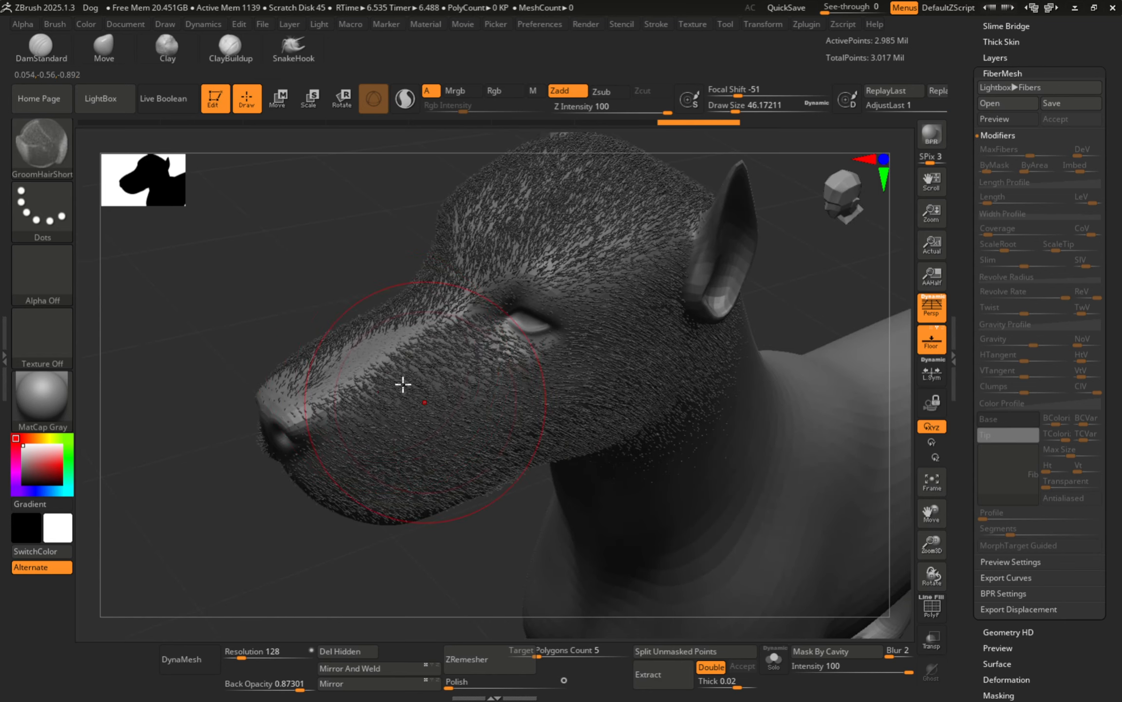
mouse_move(306, 371)
left_mouse_down()
mouse_move(534, 263)
mouse_move(650, 254)
left_mouse_up()
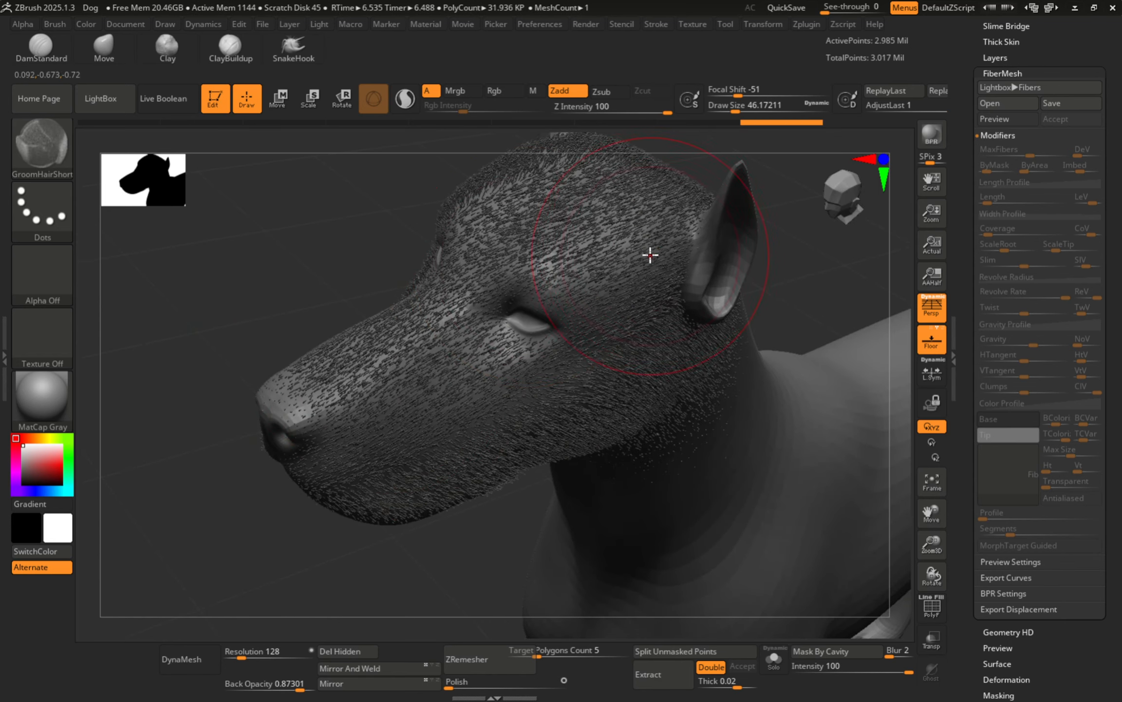
Step: Comb the fur on the cheek, turn to the other side of the head, and brush its fur backward toward the ear
right_click_drag(646, 399, 608, 337)
left_click_drag(517, 363, 574, 421)
right_click_drag(580, 421, 721, 404)
left_click_drag(627, 396, 335, 295)
right_click_drag(468, 390, 525, 400)
Step: Reselect the GroomHairShort brush, adjust its draw size, and comb the fur between the eye and the ear backward
key("b")
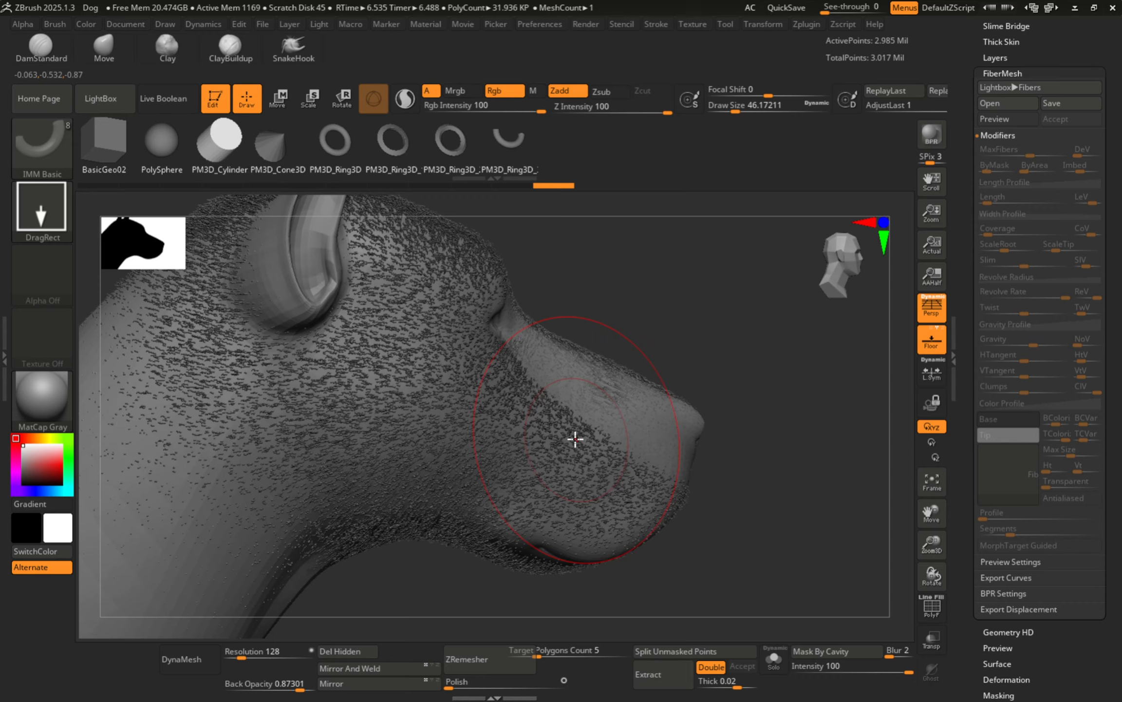
key("b")
key("g")
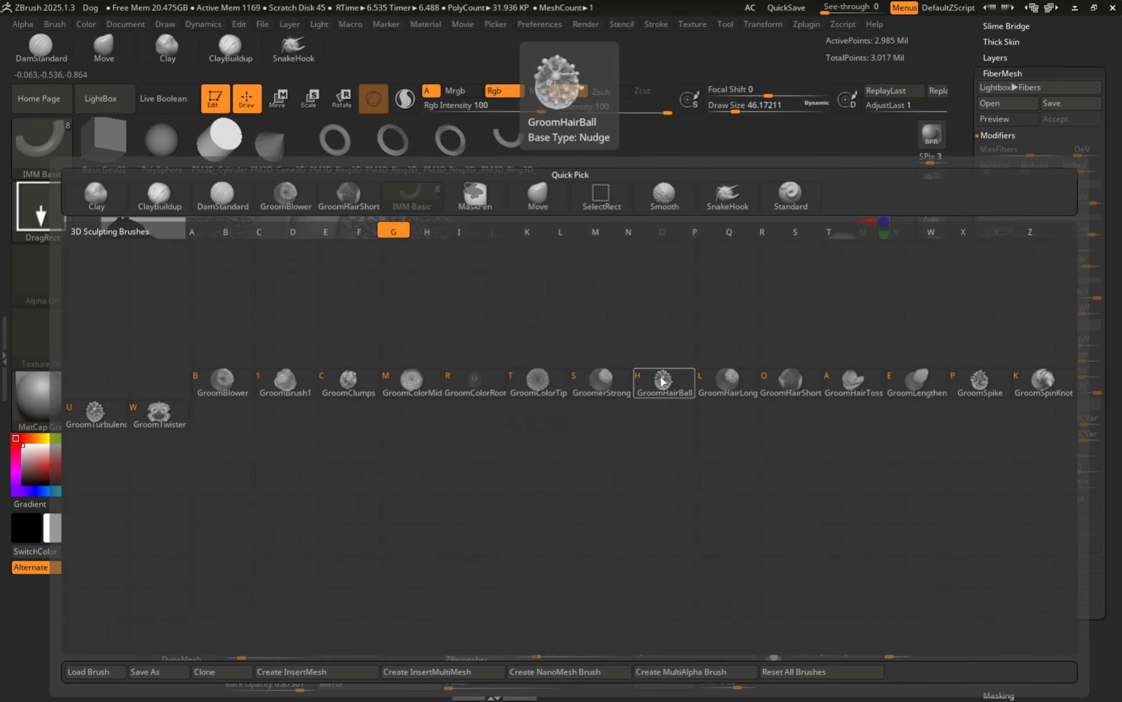
left_click(788, 388)
key("s")
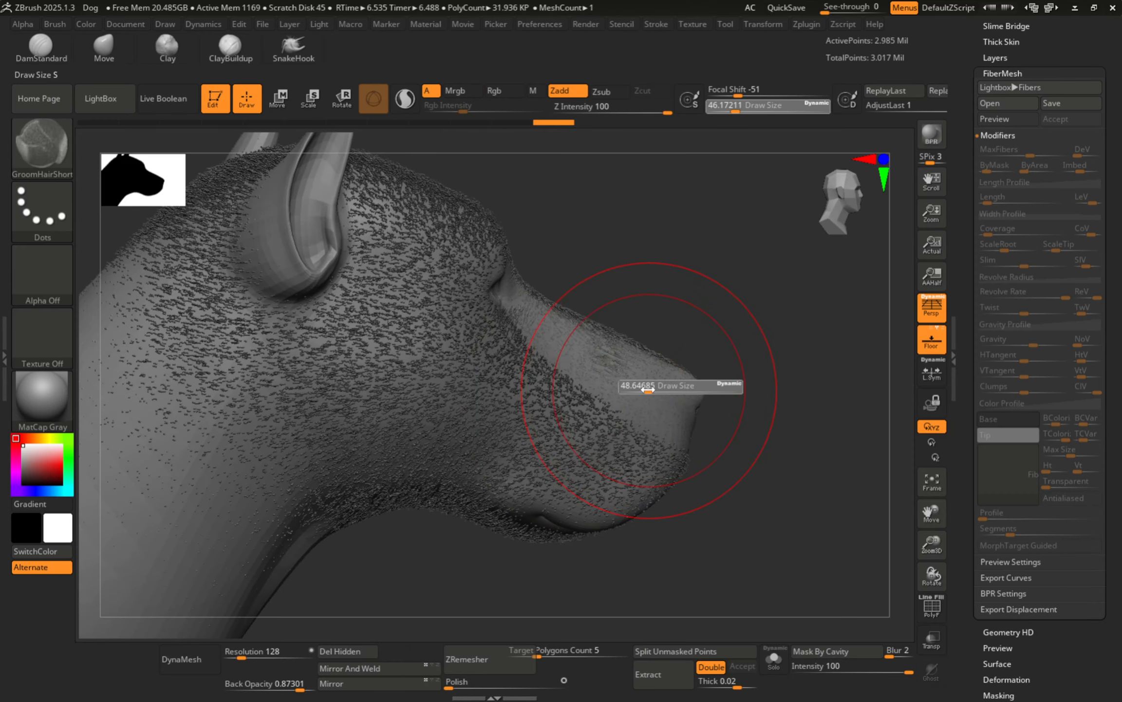
left_click_drag(648, 390, 650, 390)
left_click_drag(525, 287, 468, 336)
Step: Set the draw size to about 41.42 and comb the fur on the muzzle, below the eye and across the cheek backward
right_click_drag(668, 390, 612, 395)
key("s")
left_click_drag(622, 406, 619, 406)
right_click_drag(692, 408, 599, 408)
left_click_drag(687, 391, 634, 394)
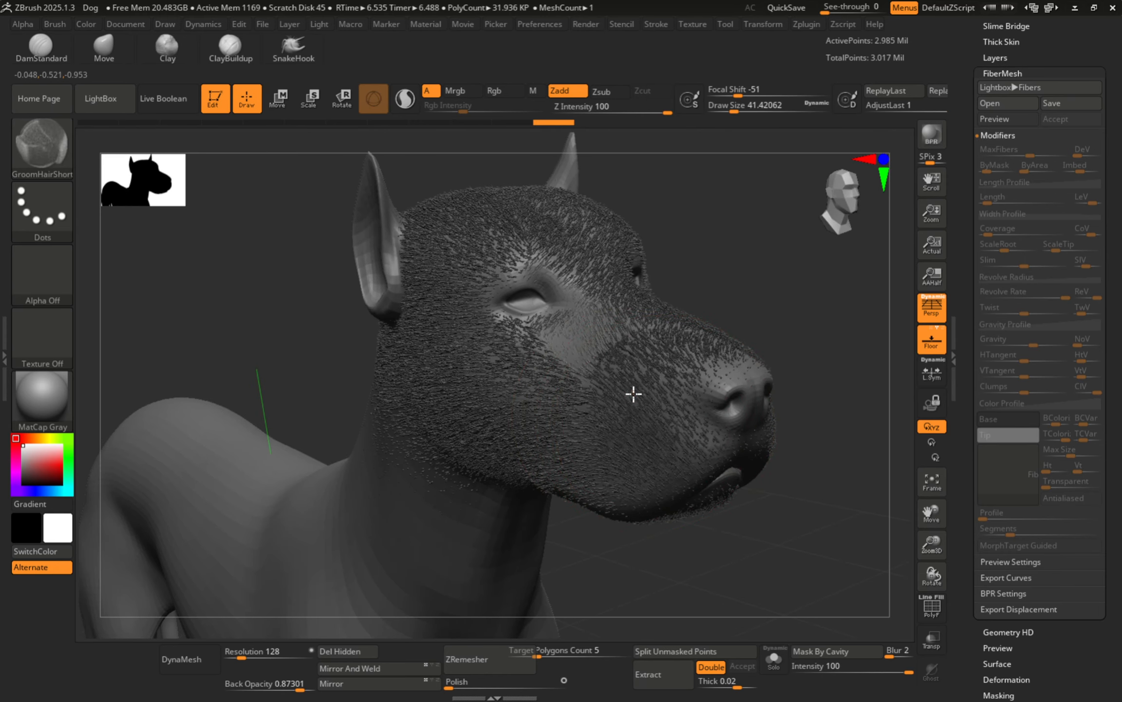
left_click_drag(581, 351, 508, 327)
left_click_drag(446, 375, 432, 370)
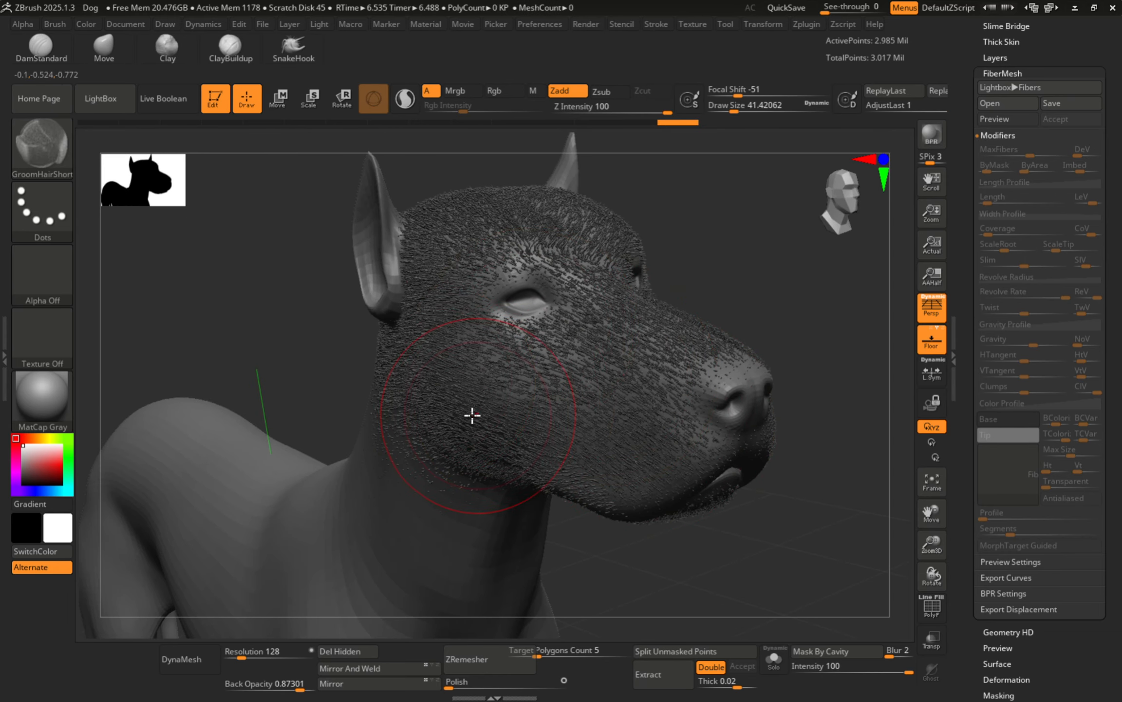
left_click_drag(471, 416, 411, 390)
Step: Continue combing the fur with GroomHairShort along the jaw toward the neck and on the front of the head
right_click_drag(414, 387, 521, 397)
left_click_drag(456, 431, 347, 475)
mouse_move(691, 389)
right_mouse_down()
mouse_move(519, 398)
mouse_move(521, 434)
right_mouse_up()
left_click_drag(658, 410, 680, 366)
right_click_drag(677, 350, 668, 389)
right_click_drag(635, 352, 611, 418, "alt")
Step: Reselect the GroomHairShort brush, set its draw size to about 32.71, and comb the fur from the nose bridge up over the forehead
key("b")
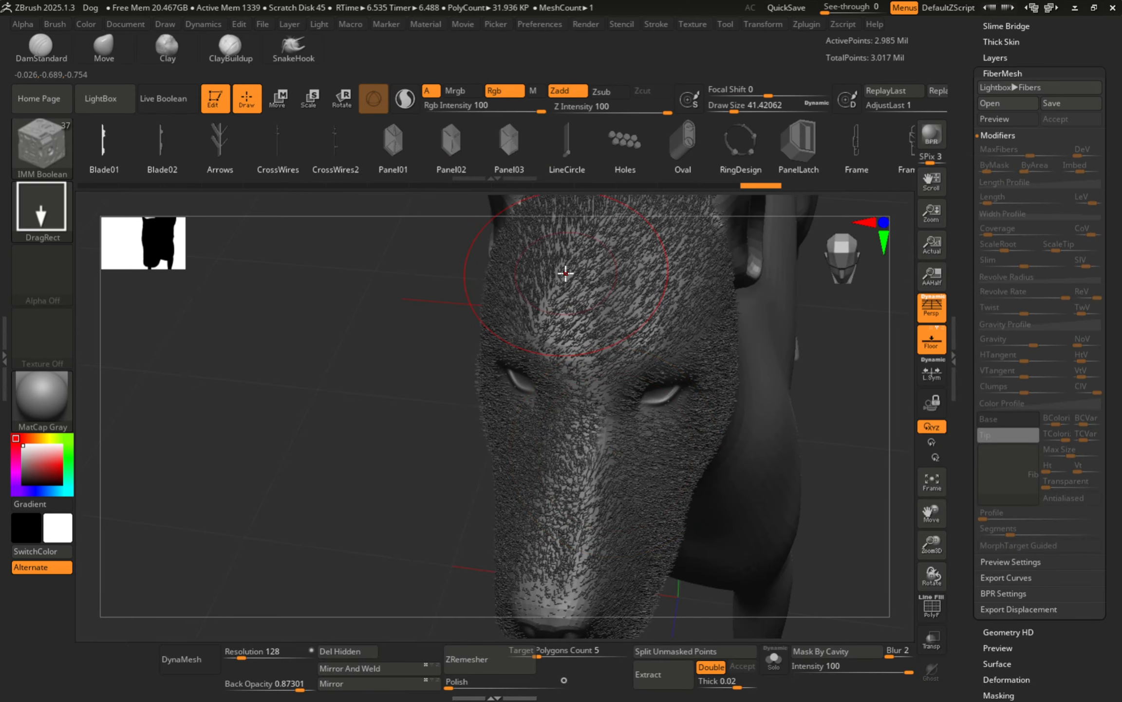
key("b")
key("g")
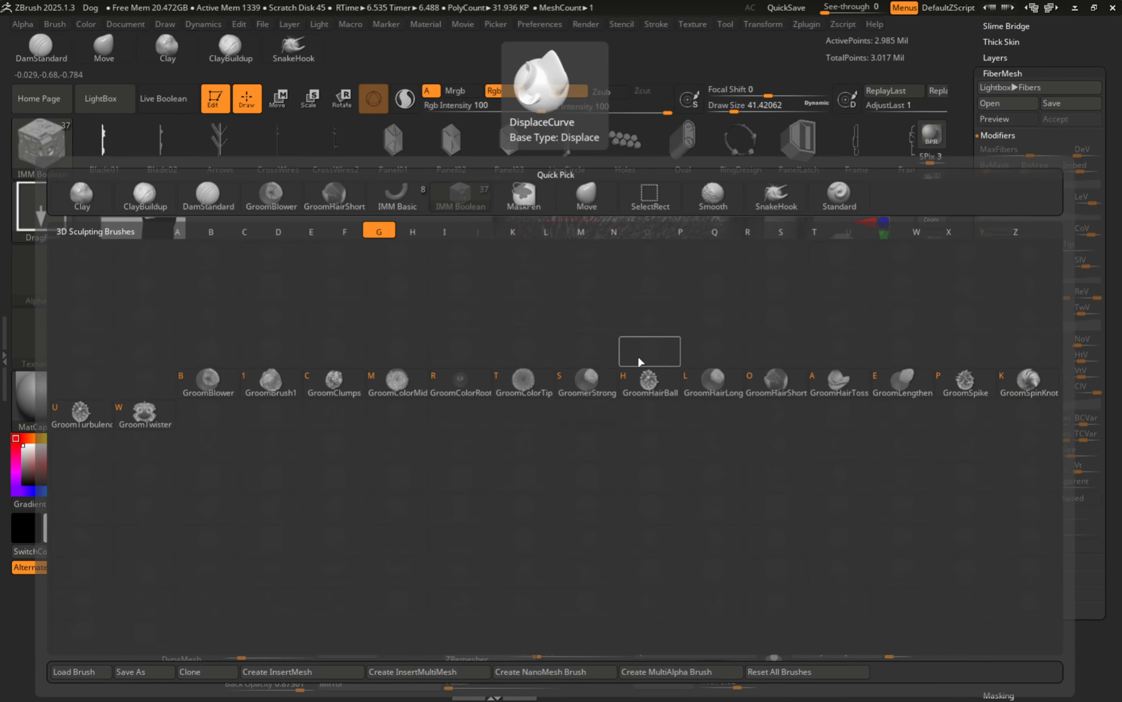
left_click(777, 387)
key("s")
left_click_drag(586, 445, 577, 445)
left_click_drag(553, 521, 629, 200)
mouse_move(633, 168)
right_mouse_down("alt")
mouse_move(566, 349)
mouse_move(541, 368)
mouse_move(549, 425)
mouse_move(539, 372)
right_mouse_up("alt")
Step: Switch to the Move brush with a draw size of about 20 and sweep the fur above the inner eye outward along the brow
key("b")
key("m")
key("v")
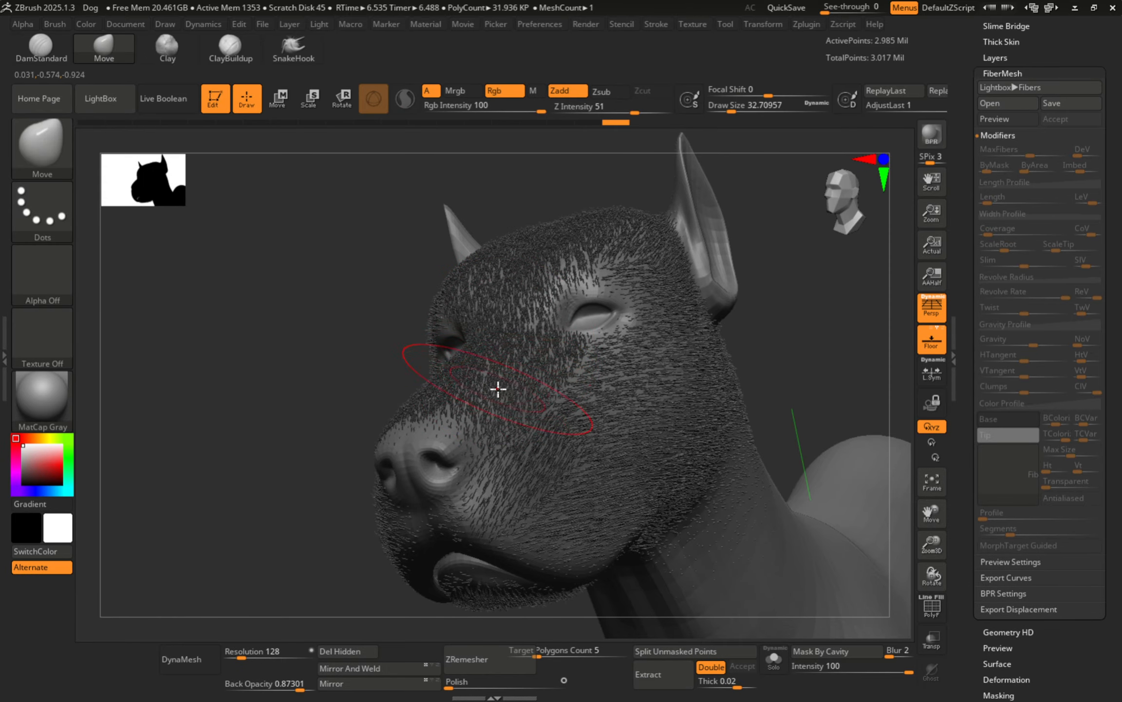
key("s")
left_click_drag(501, 397, 497, 396)
right_click_drag(463, 350, 484, 550, "alt")
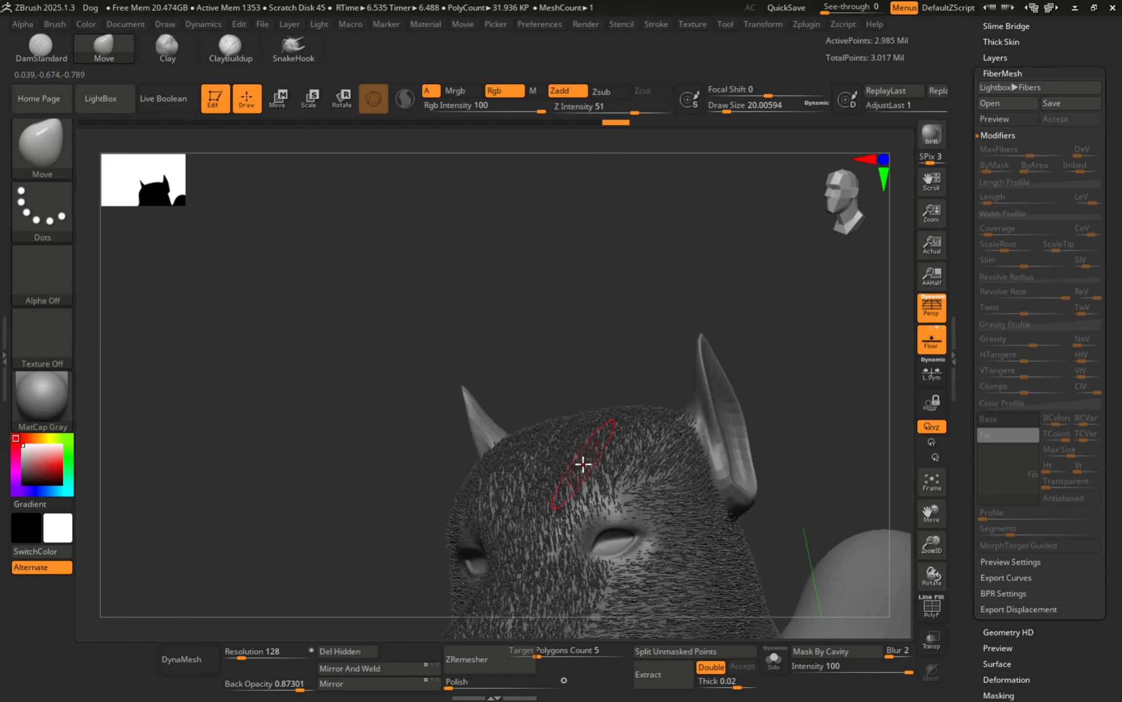
mouse_move(583, 464)
right_mouse_down()
mouse_move(634, 544)
mouse_move(633, 589)
right_mouse_up()
right_click_drag(609, 522, 511, 346, "alt")
right_click_drag(479, 224, 457, 382, "alt")
left_click_drag(407, 422, 463, 370)
left_click_drag(473, 378, 571, 399)
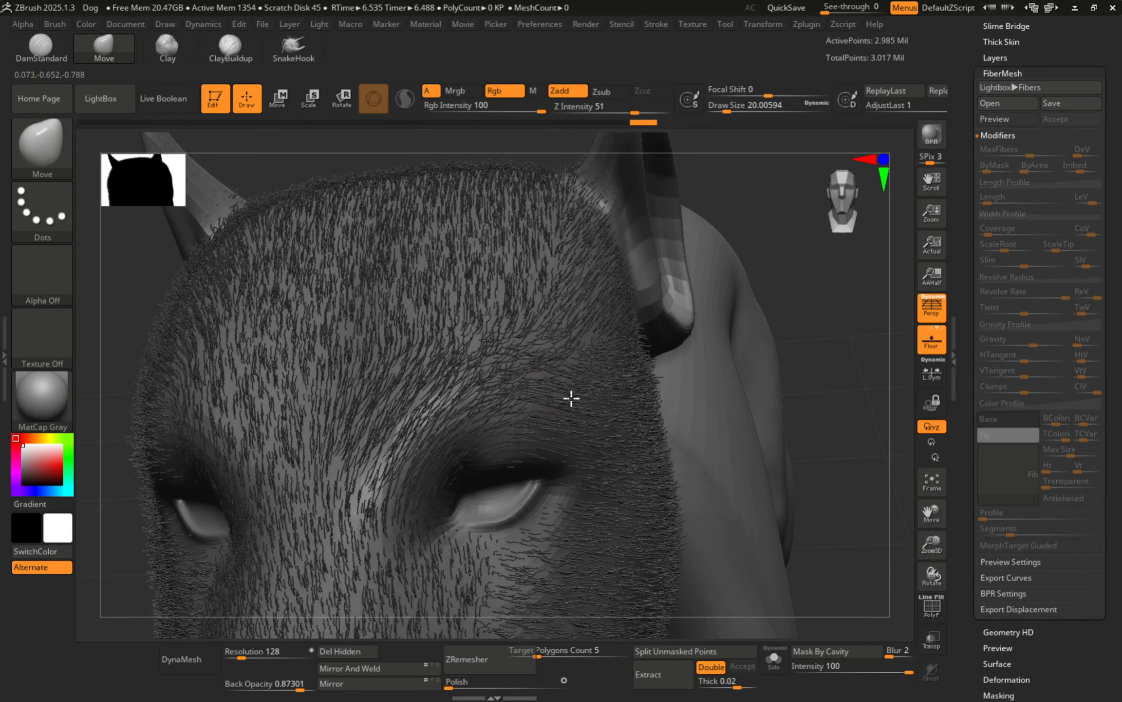
Step: Smooth the fur above the eye and adjust the fur direction around the brow on both sides with the Move brush
key("shift")
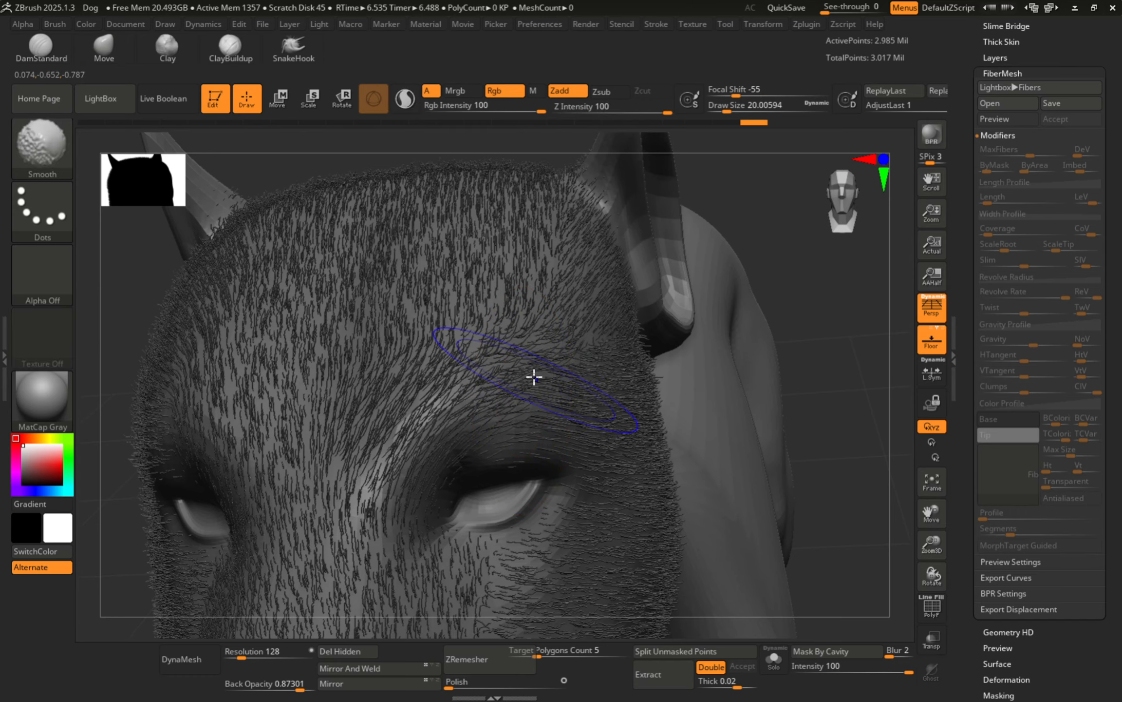
left_click_drag(538, 390, 592, 404)
right_click_drag(628, 406, 701, 266, "alt")
right_click_drag(626, 382, 541, 346)
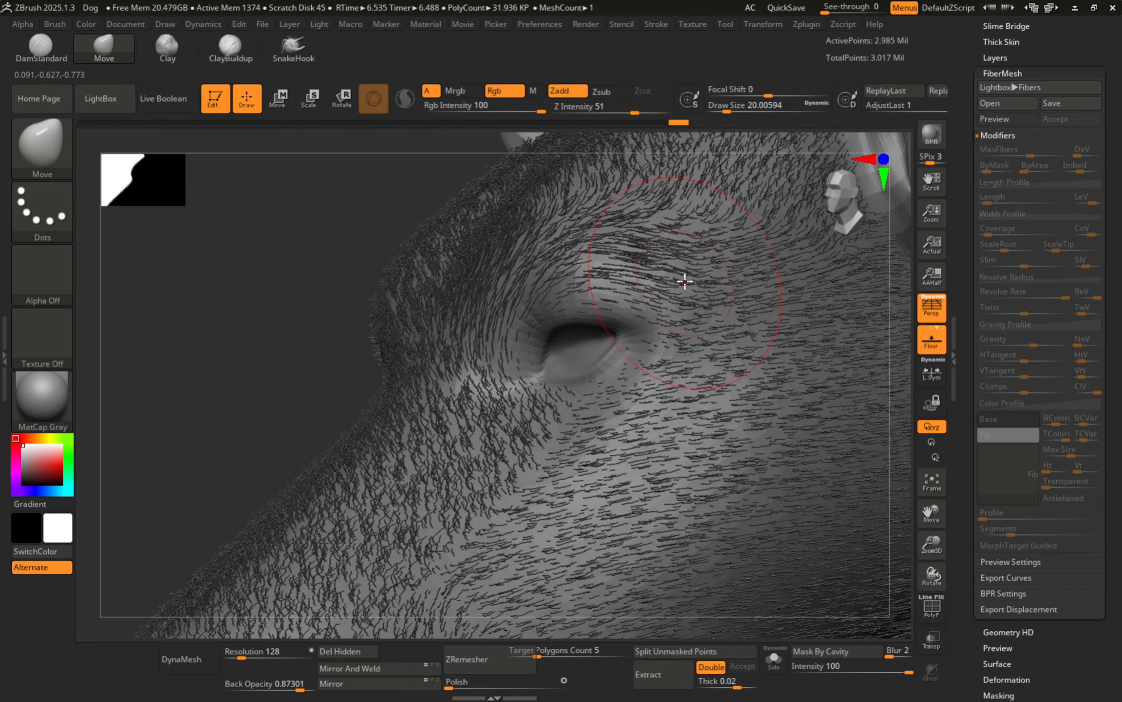
right_click_drag(431, 382, 555, 432, "alt")
mouse_move(673, 484)
left_mouse_down()
mouse_move(655, 444)
mouse_move(568, 429)
left_mouse_up()
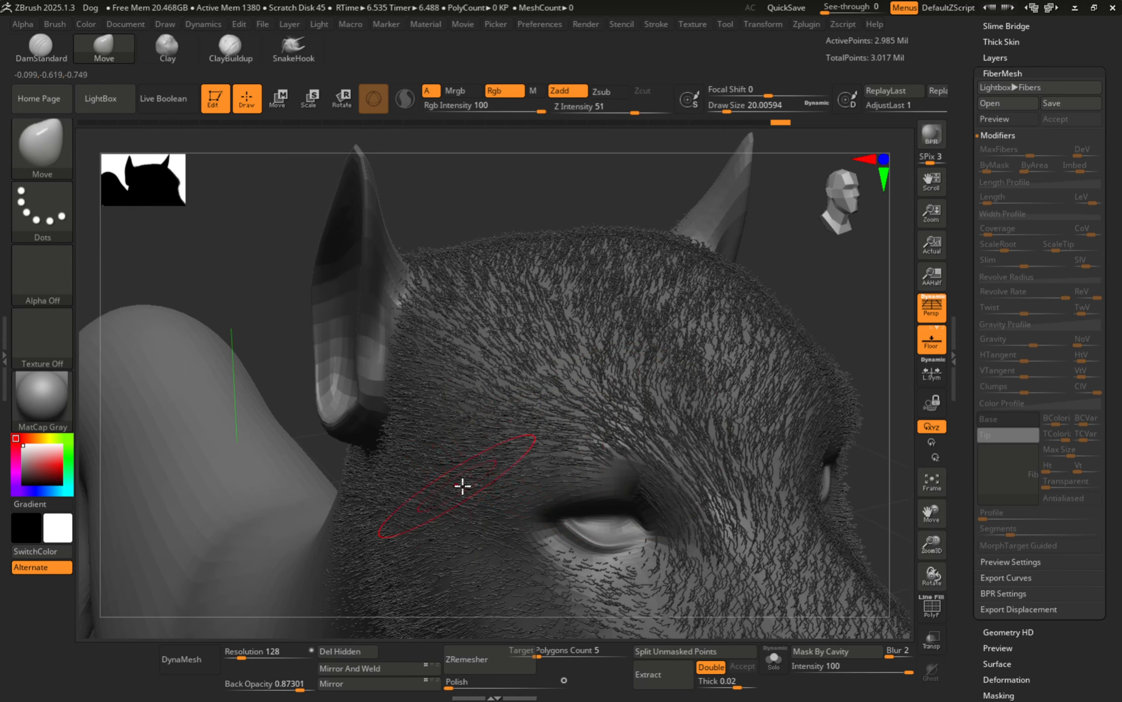
Step: Try to pull the fur on top of the head upward using the Move brush with a draw size of about 43.76
mouse_move(533, 432)
right_mouse_down()
mouse_move(546, 426)
mouse_move(581, 451)
mouse_move(546, 407)
right_mouse_up()
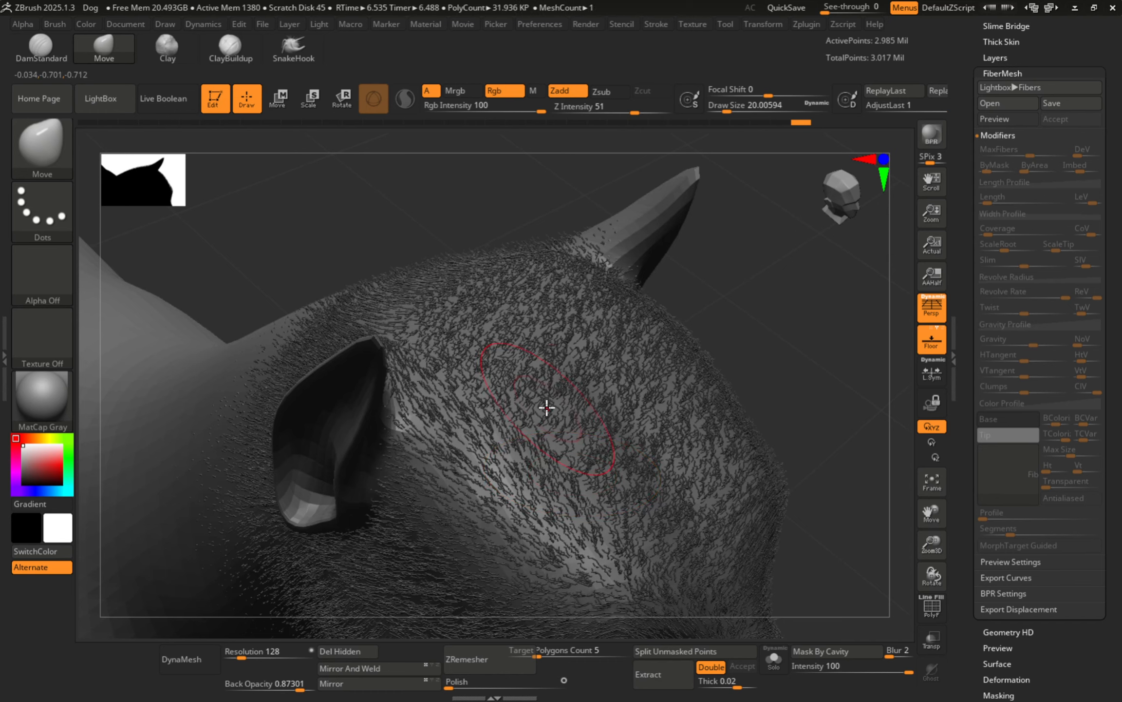
key("s")
mouse_move(553, 403)
left_mouse_down()
mouse_move(574, 342)
mouse_move(595, 189)
left_mouse_up()
right_click_drag(584, 221, 584, 250)
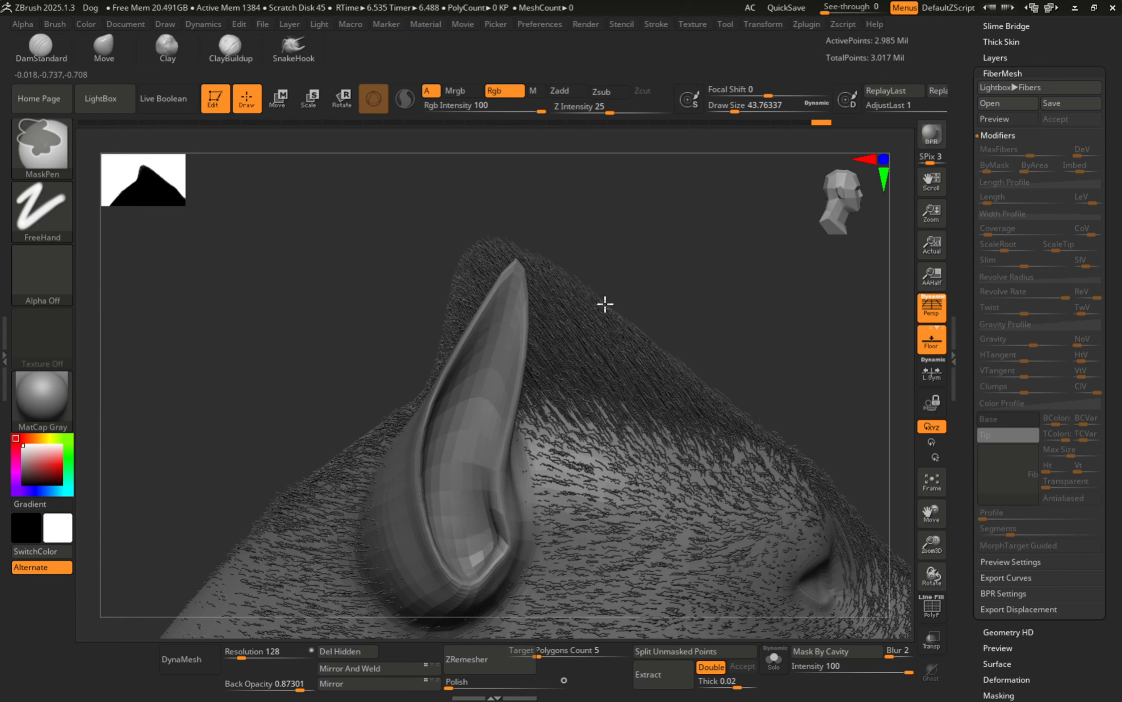
right_click_drag(604, 303, 606, 362)
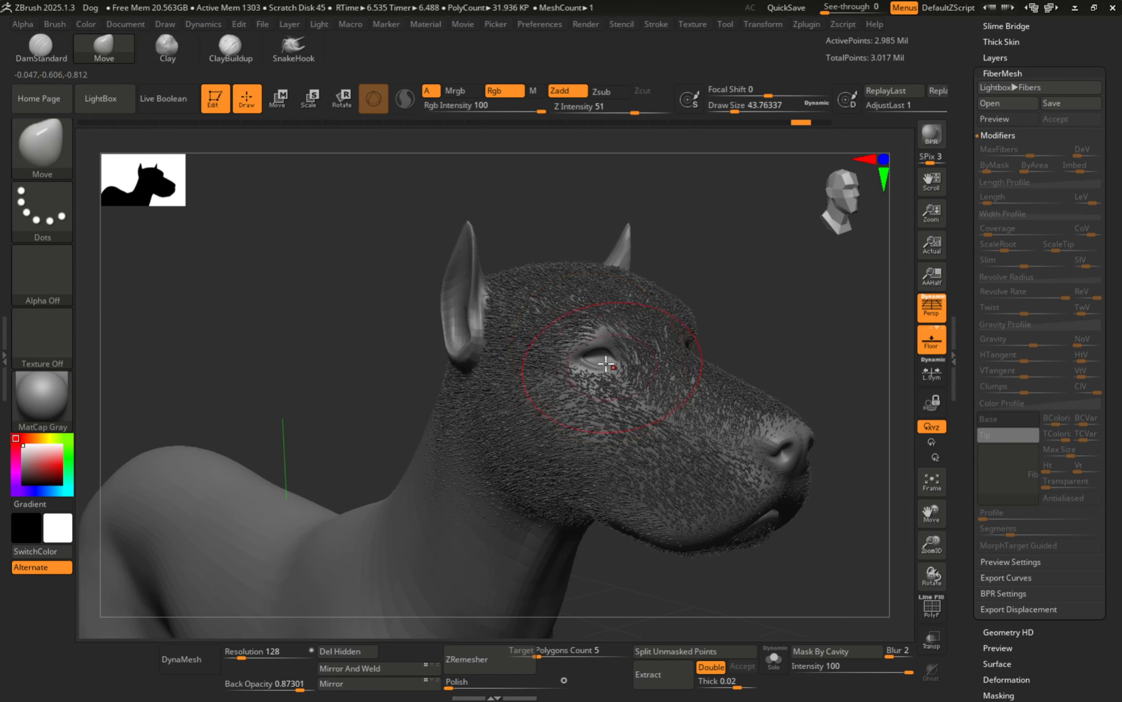
Step: Set Preserve Length to 1 in the Move brush's FiberMesh settings
left_click(64, 27)
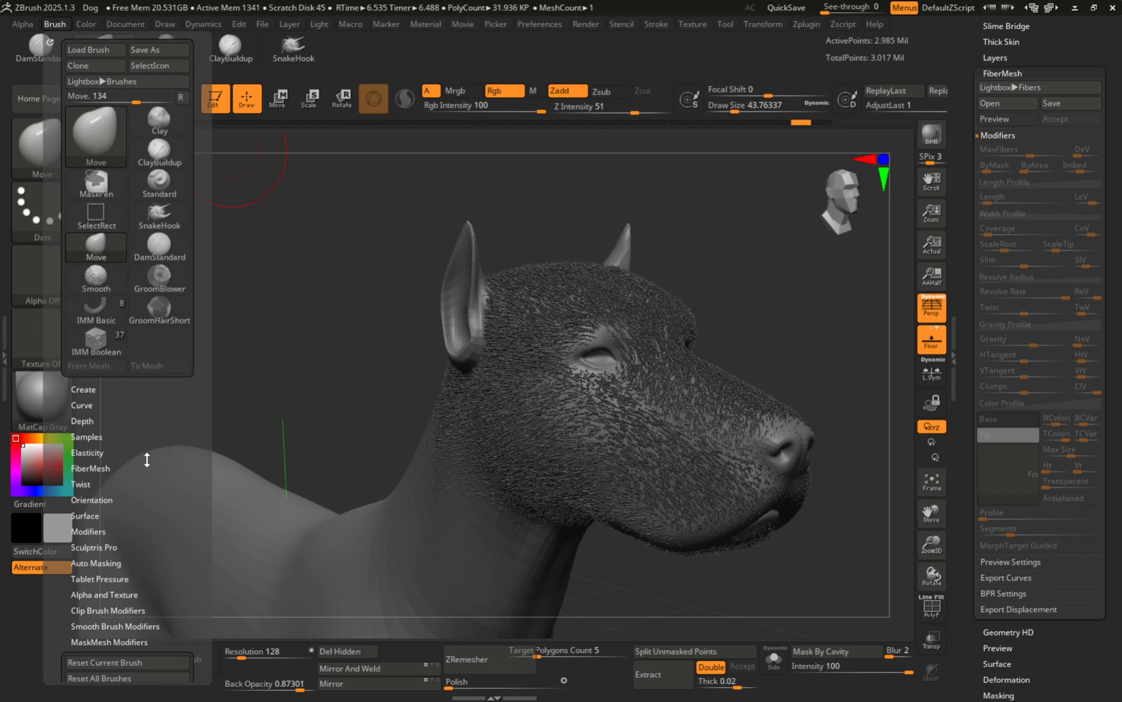
left_click_drag(146, 460, 146, 417)
left_click(106, 415)
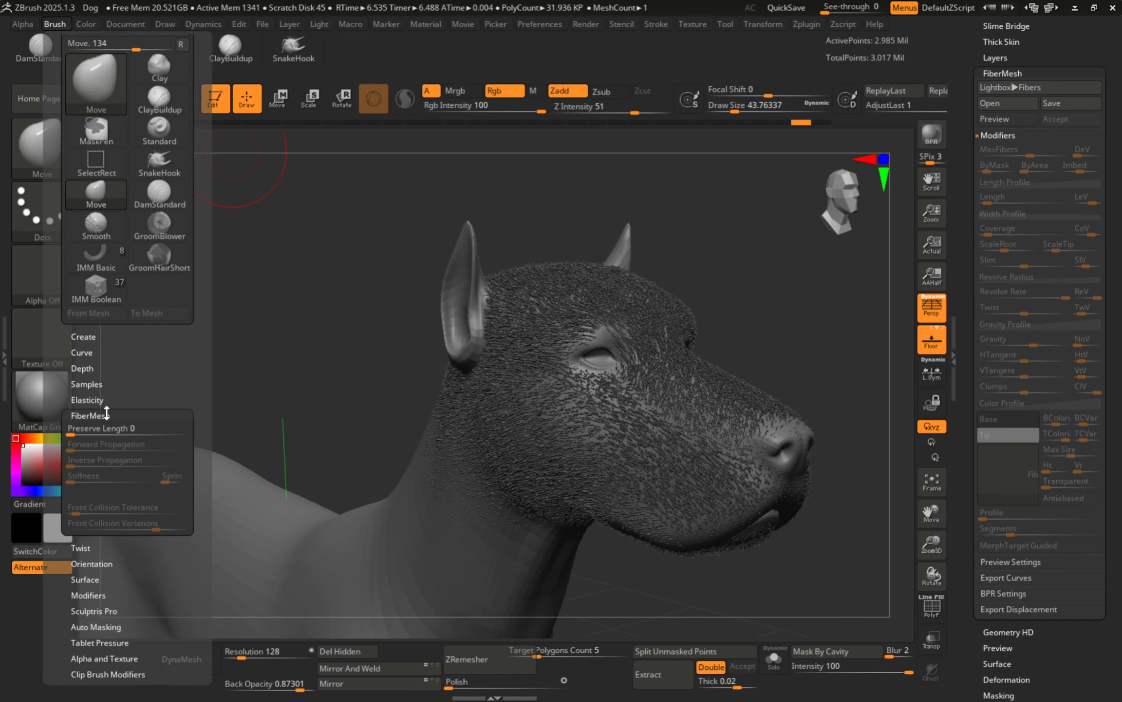
left_click(72, 432)
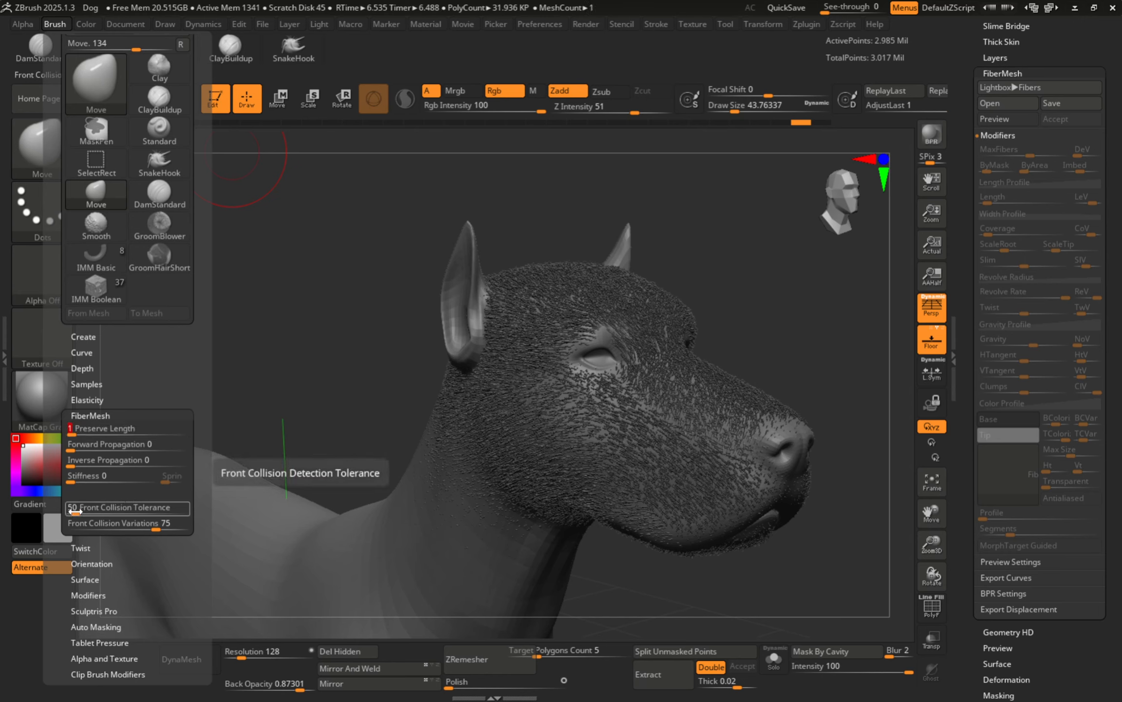
Step: Try to comb the fur beside the mouth with the Move brush at a draw size of about 15.55
key("ctrl")
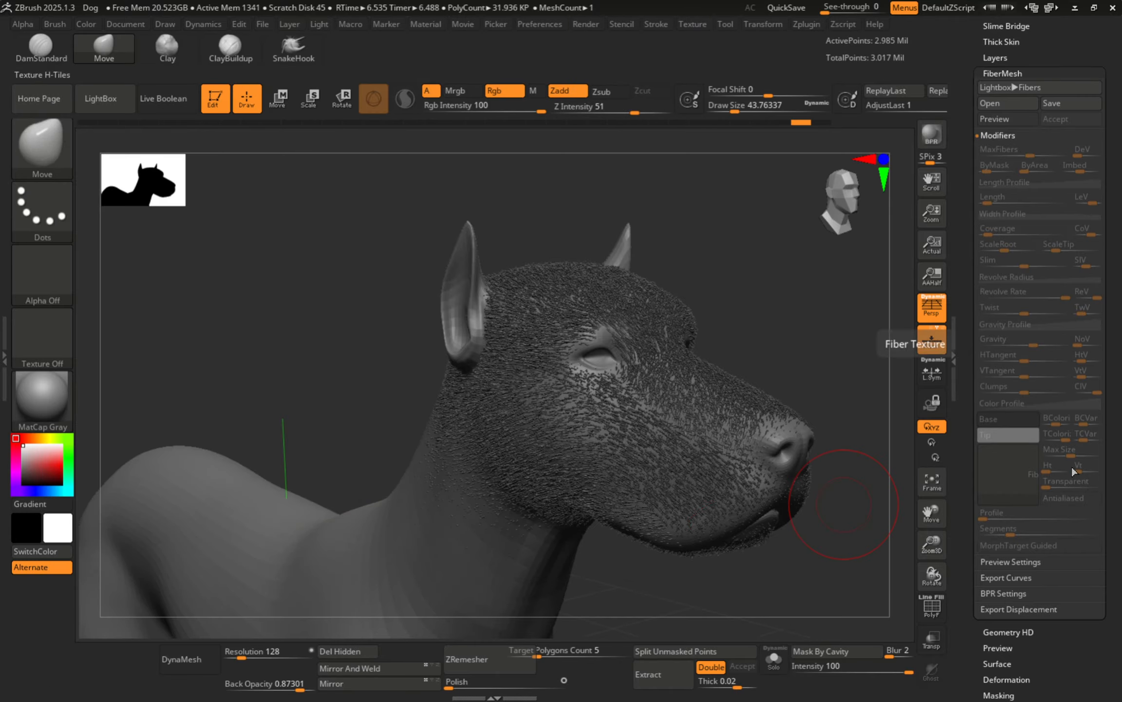
mouse_move(609, 430)
right_mouse_down("ctrl")
mouse_move(742, 471)
mouse_move(726, 357)
mouse_move(713, 426)
mouse_move(546, 406)
mouse_move(604, 409)
mouse_move(636, 470)
right_mouse_up("ctrl")
key("s")
left_click_drag(636, 467, 622, 463)
right_click_drag(634, 463, 599, 319, "alt")
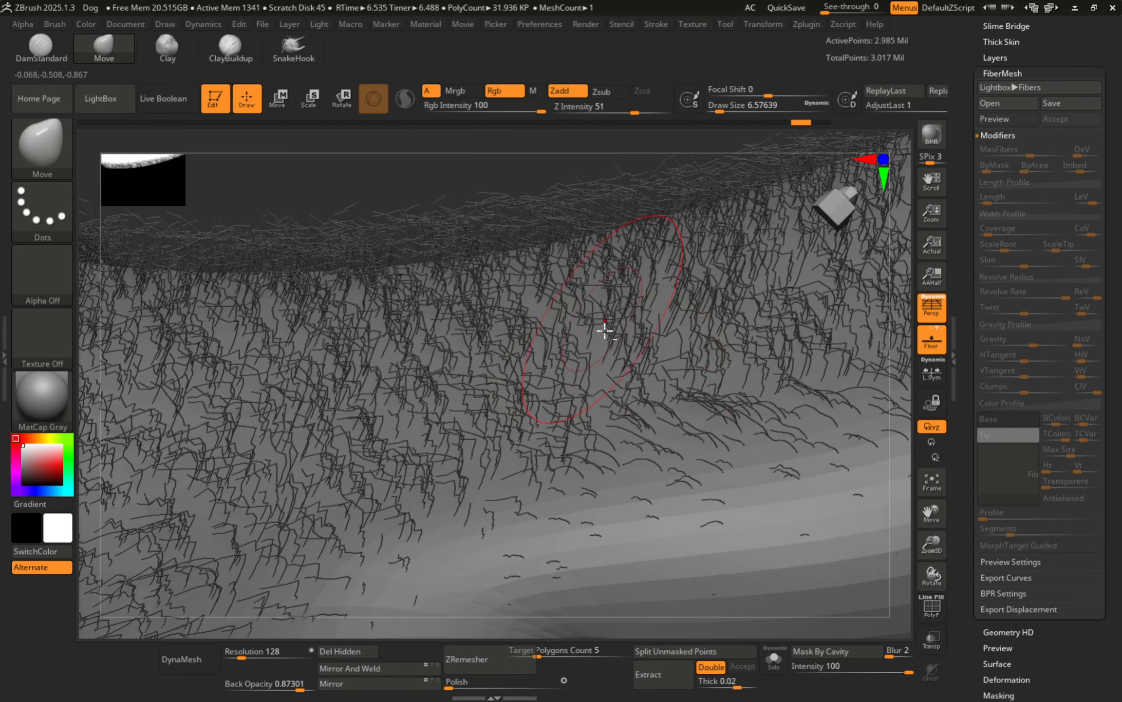
right_click_drag(691, 503, 632, 447, "ctrl")
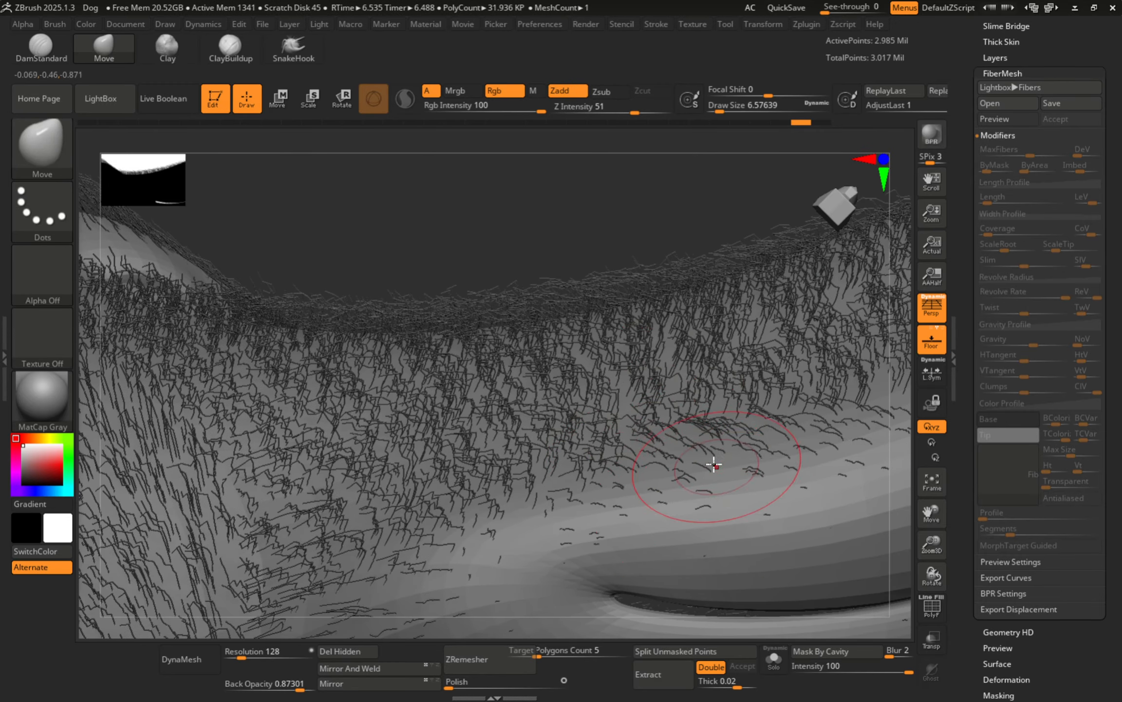
key("s")
mouse_move(676, 458)
left_mouse_down()
mouse_move(603, 453)
mouse_move(583, 489)
left_mouse_up()
right_click_drag(675, 458, 697, 471)
key("ctrl+z")
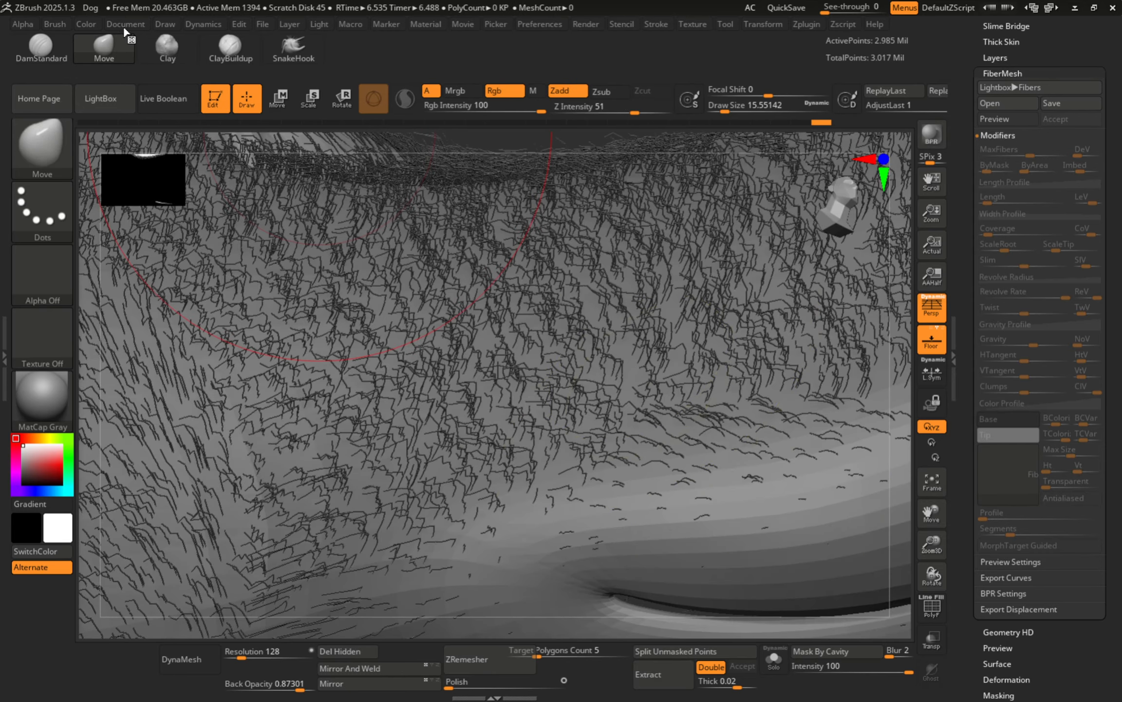
Step: Set the Move brush's Front Collision Tolerance to about 5.75 and sweep the muzzle fur above the lip backward
left_click(60, 27)
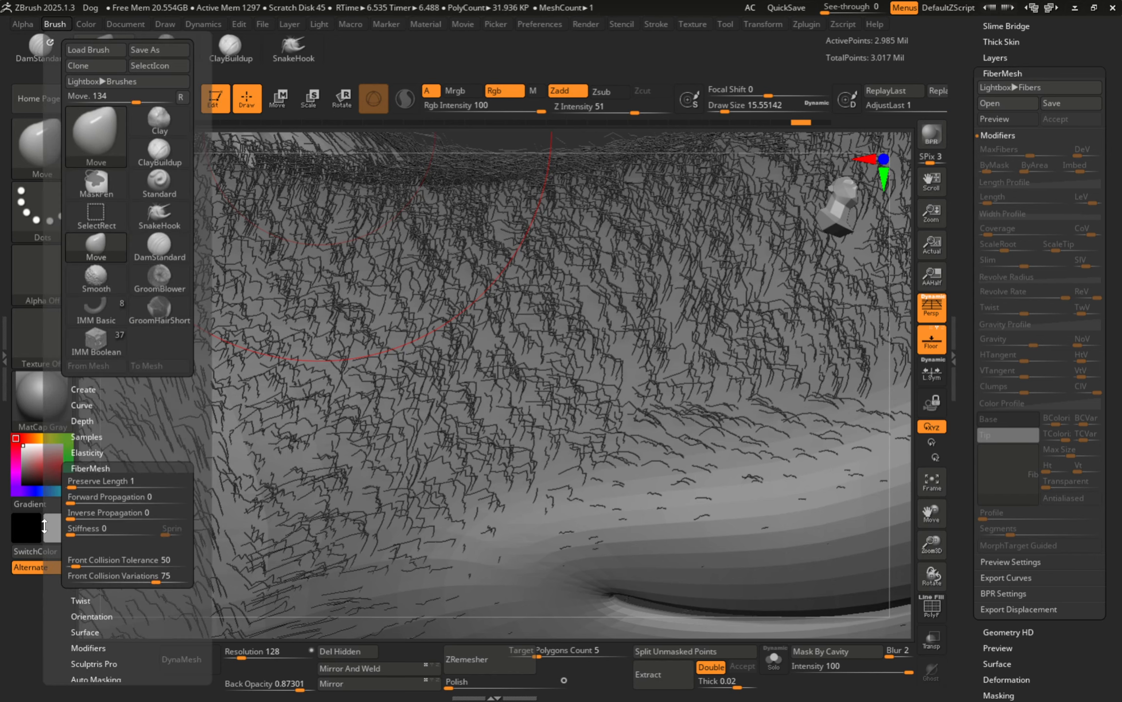
left_click_drag(74, 567, 75, 564)
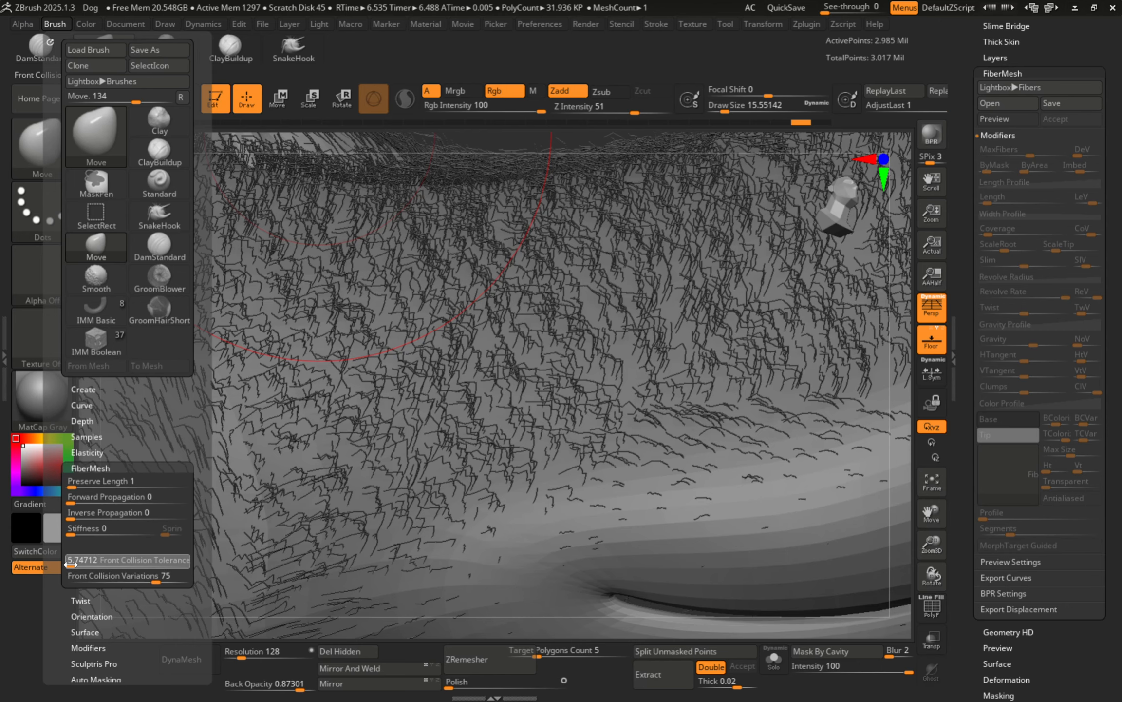
mouse_move(639, 426)
right_mouse_down("ctrl")
mouse_move(609, 389)
mouse_move(551, 484)
mouse_move(579, 359)
right_mouse_up("ctrl")
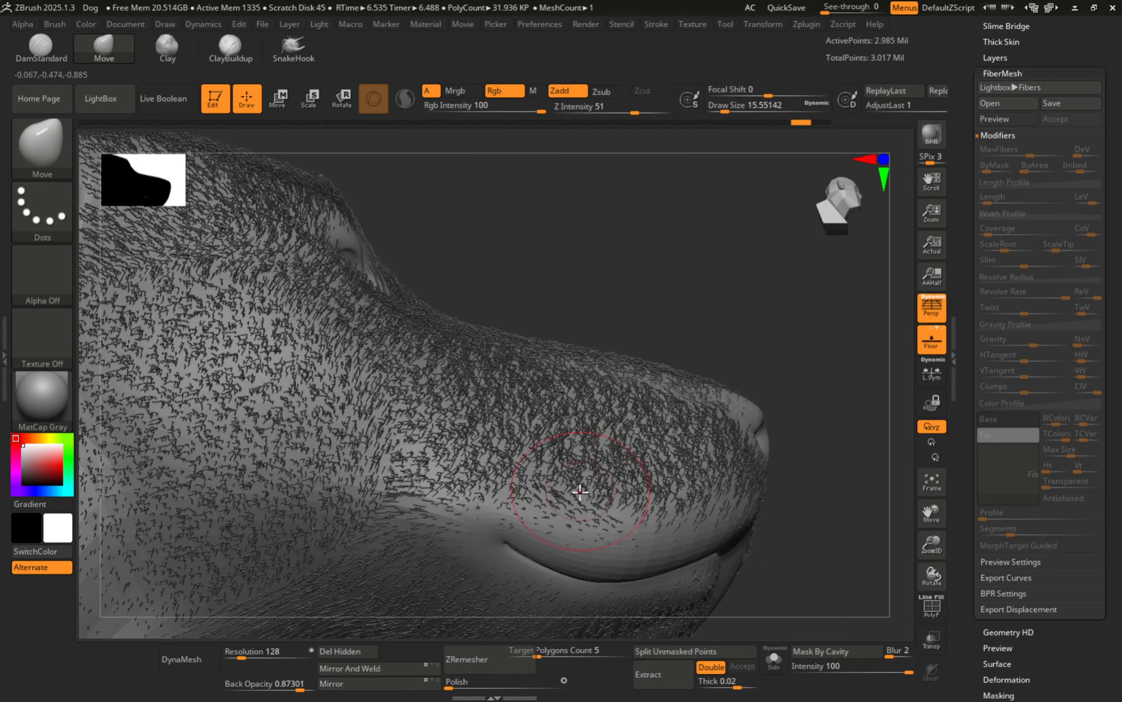
mouse_move(581, 493)
left_mouse_down()
mouse_move(409, 488)
mouse_move(428, 531)
left_mouse_up()
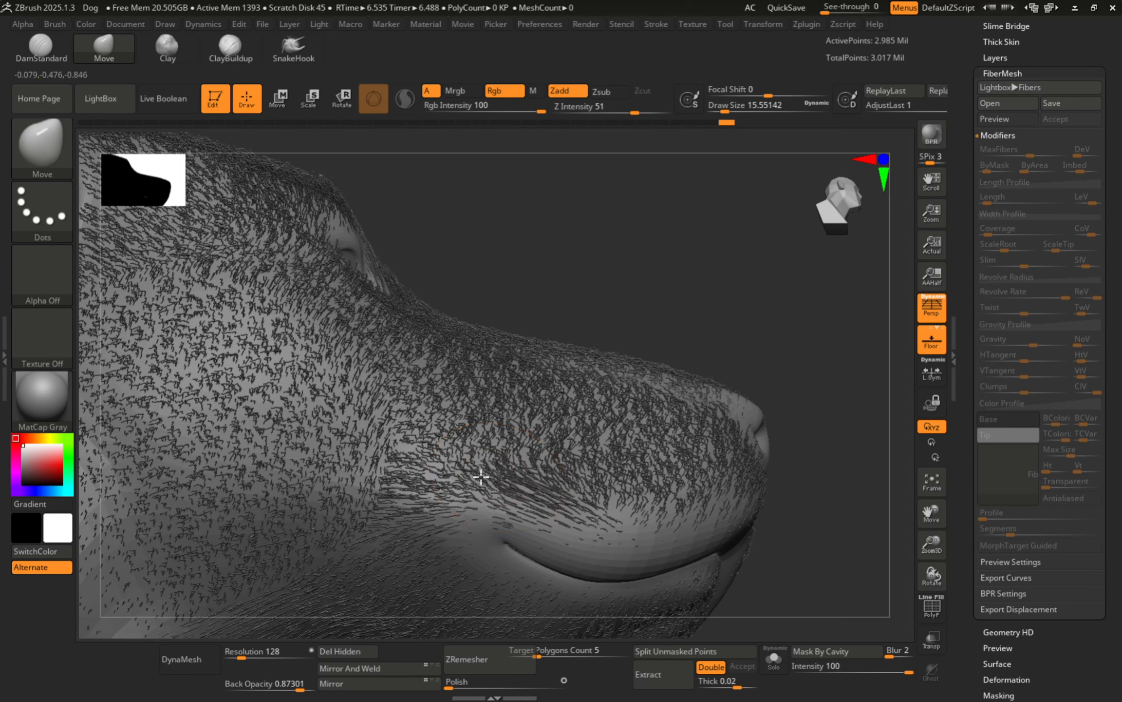
right_click_drag(588, 439, 526, 448)
key("b")
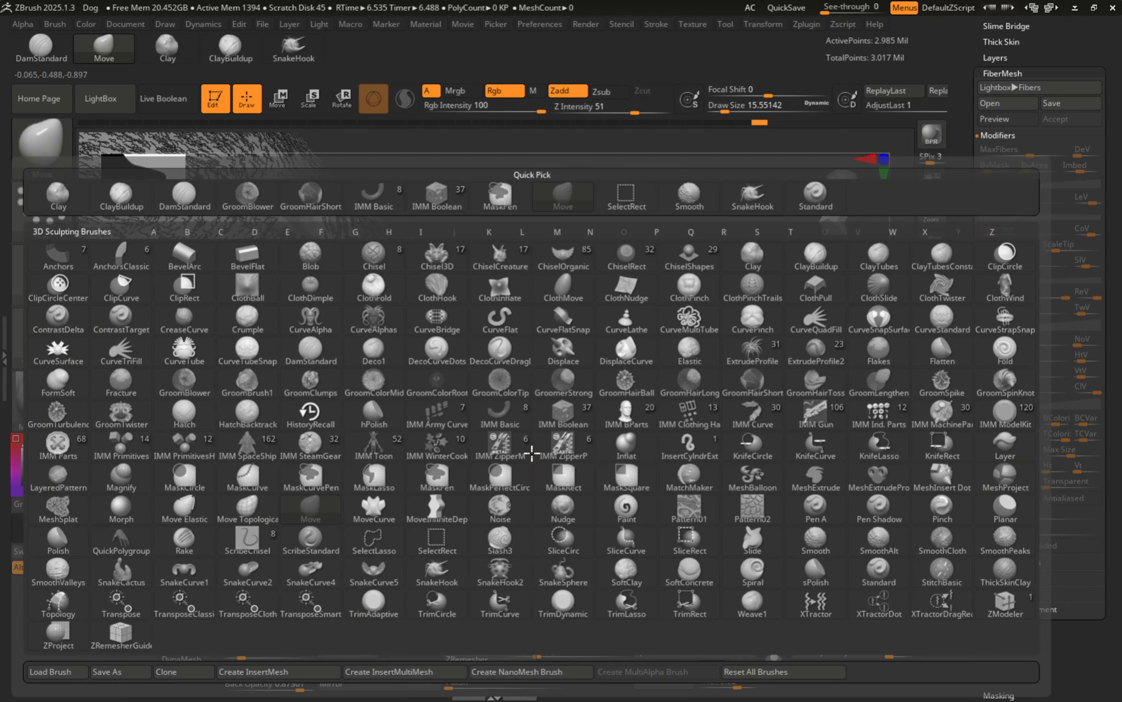
left_click(527, 284)
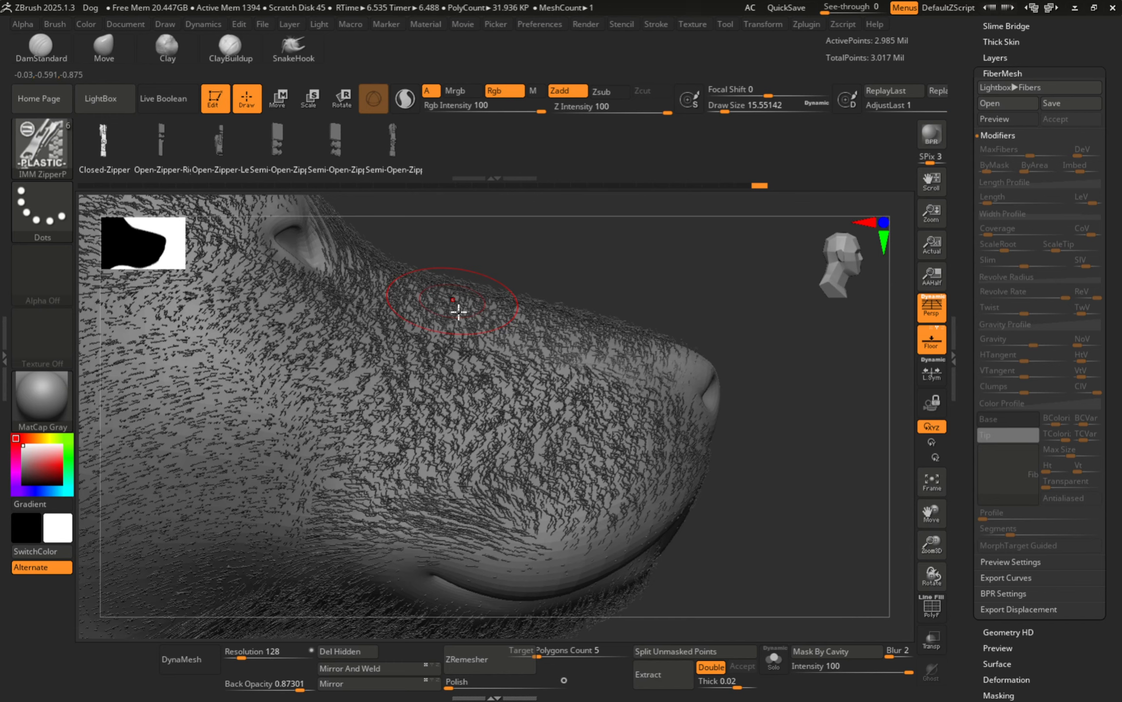
key("b")
key("m")
key("v")
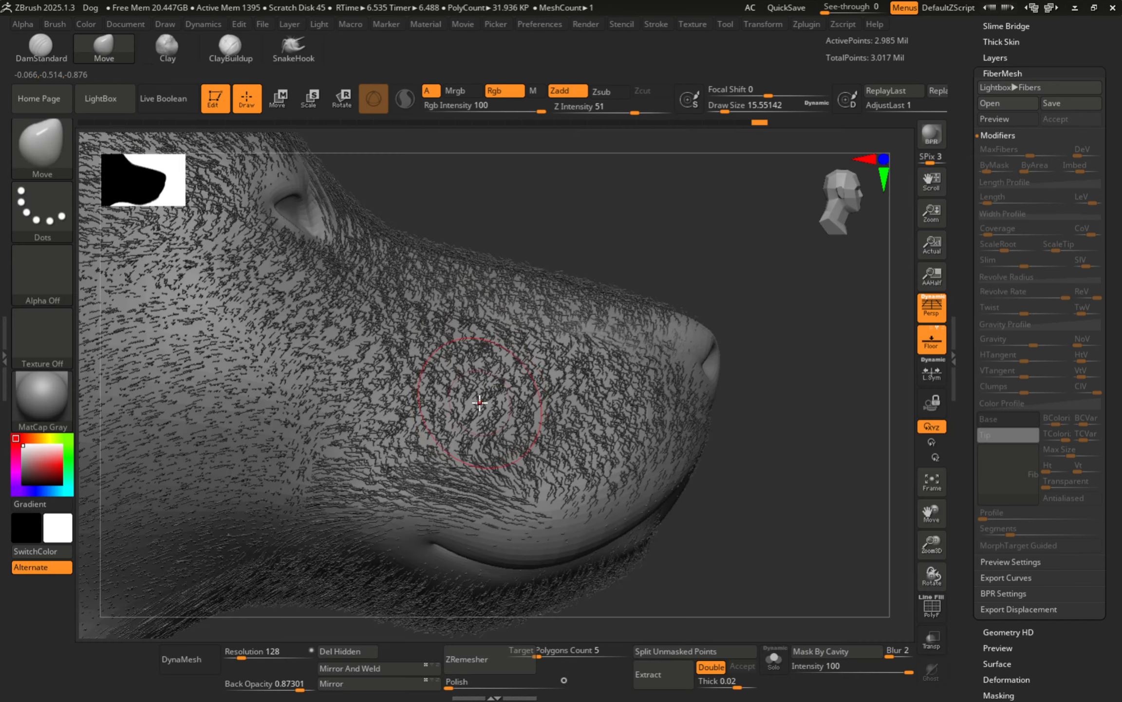
Step: Set the Move brush's draw size to about 25.05 and groom the muzzle and cheek fur back toward the eye
key("s")
left_click_drag(477, 403, 486, 402)
mouse_move(652, 423)
left_mouse_down()
mouse_move(616, 390)
mouse_move(565, 393)
left_mouse_up()
left_click_drag(499, 413, 480, 399)
mouse_move(534, 410)
right_mouse_down("alt")
mouse_move(638, 408)
mouse_move(574, 401)
mouse_move(609, 406)
right_mouse_up("alt")
mouse_move(607, 403)
left_mouse_down()
mouse_move(588, 355)
mouse_move(599, 333)
left_mouse_up()
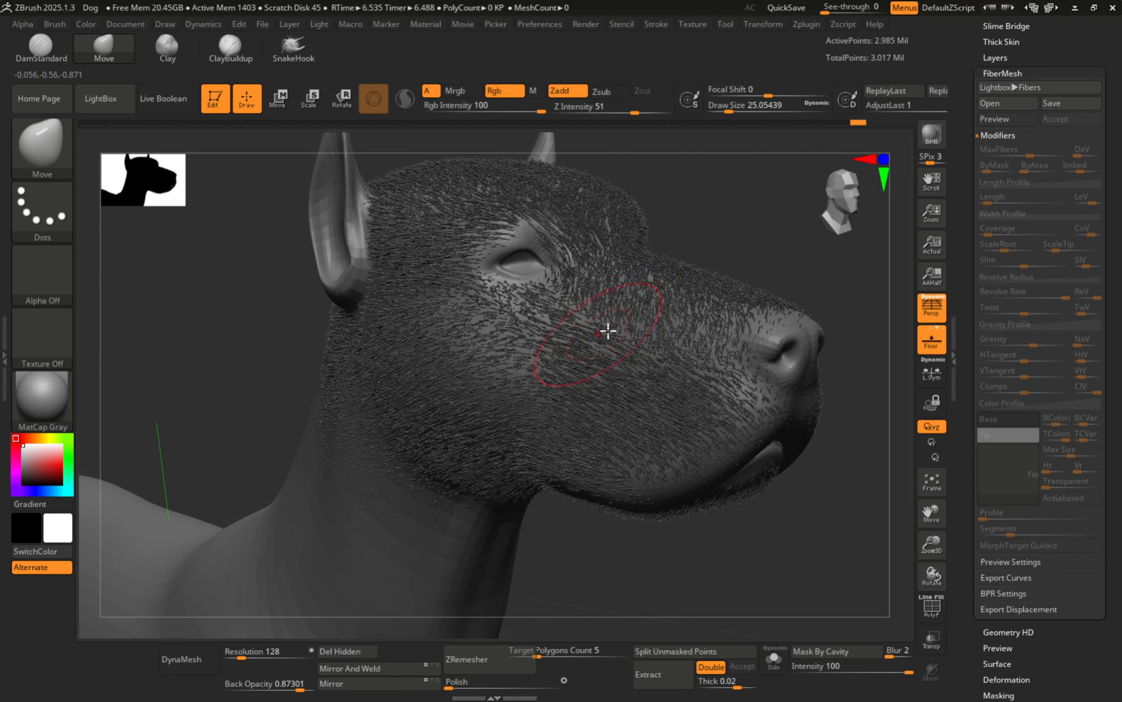
left_click_drag(608, 350, 622, 303)
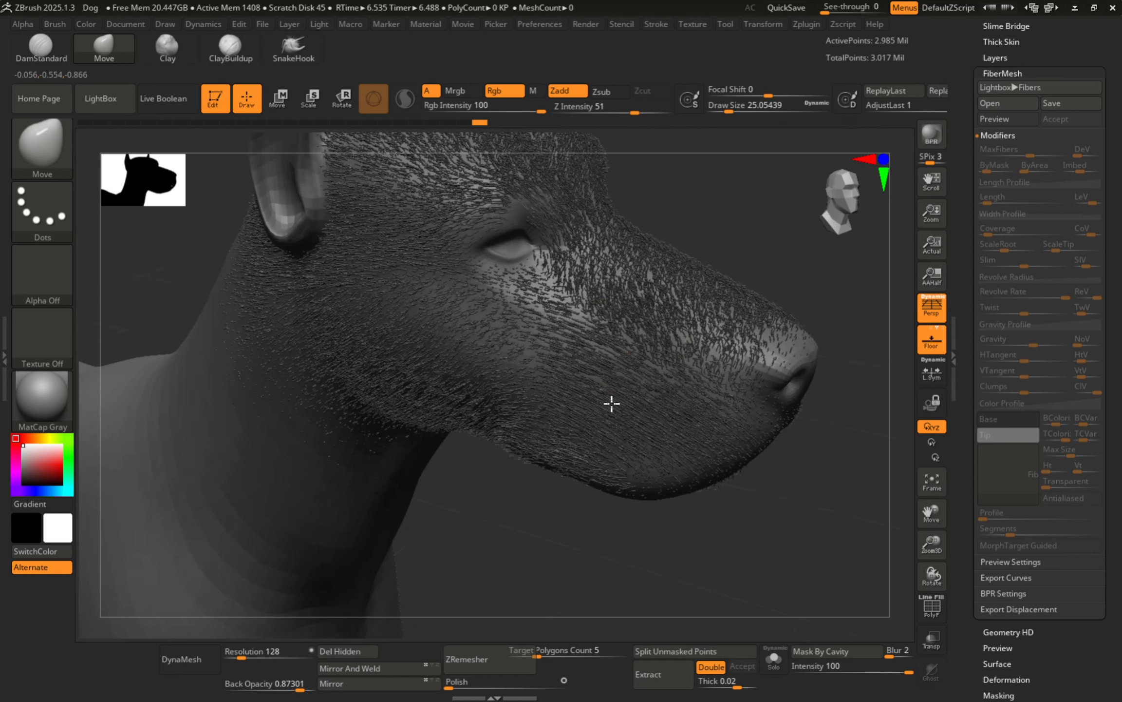
Step: Sweep the fur below the eye and along the cheek and jaw backward toward the neck
right_click_drag(609, 401, 697, 358, "ctrl")
left_click_drag(696, 358, 719, 373)
mouse_move(646, 329)
left_mouse_down()
mouse_move(582, 288)
mouse_move(504, 319)
left_mouse_up()
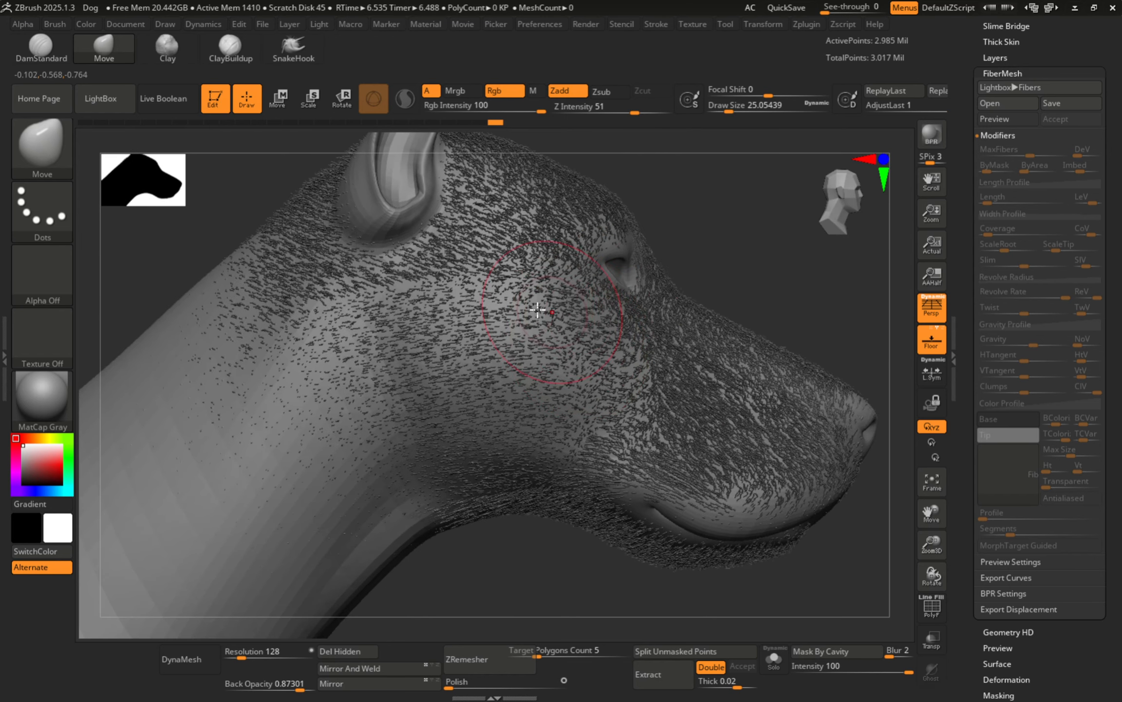
left_click_drag(537, 310, 440, 333)
left_click_drag(508, 366, 604, 393)
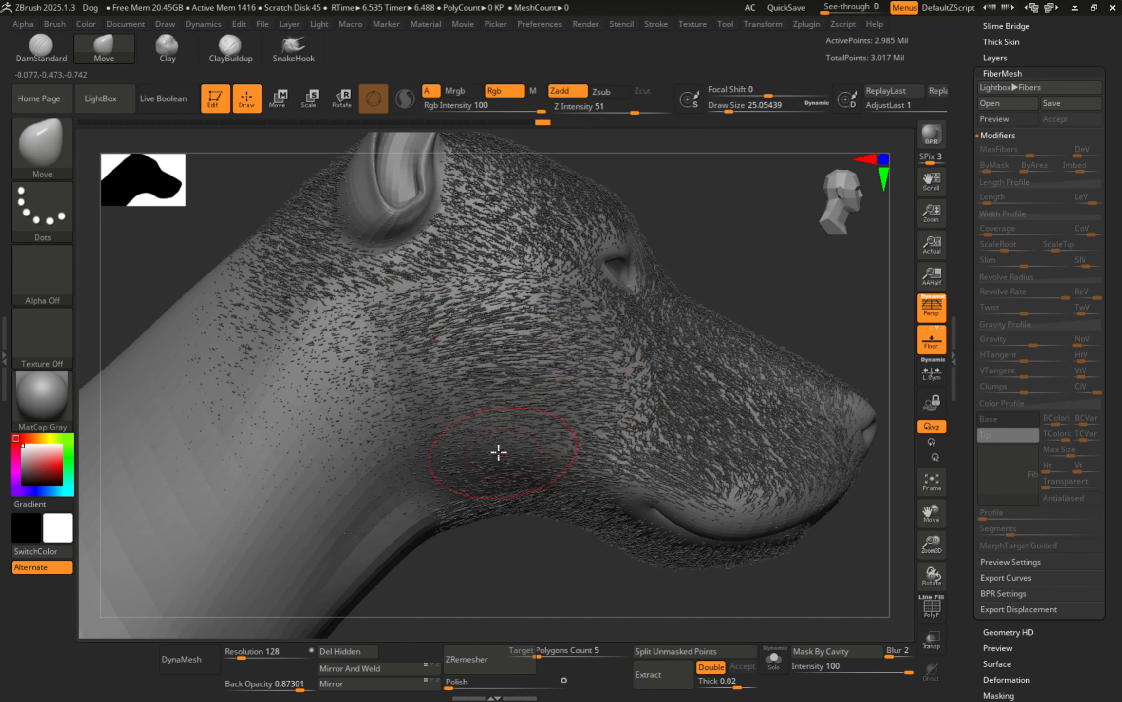
Step: Comb the fur behind the ear and along the back of the head down toward the neck
mouse_move(405, 398)
right_mouse_down()
mouse_move(381, 408)
mouse_move(409, 431)
mouse_move(463, 401)
mouse_move(386, 363)
right_mouse_up()
mouse_move(298, 336)
left_mouse_down()
mouse_move(276, 499)
mouse_move(292, 529)
left_mouse_up()
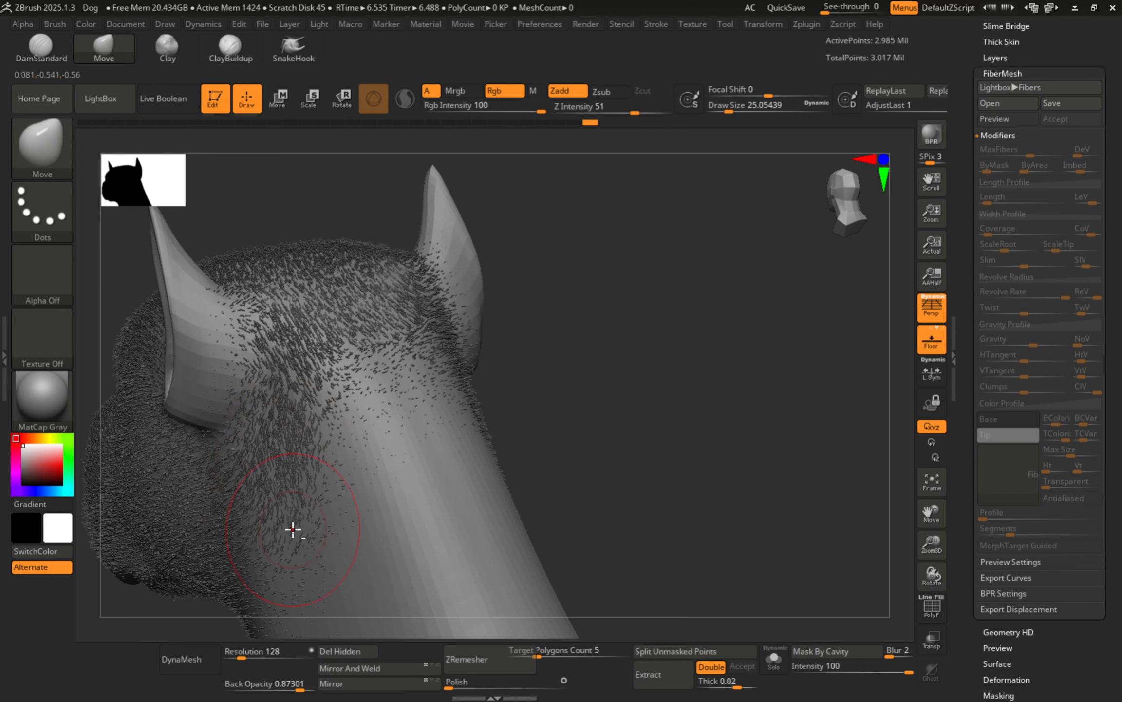
right_click_drag(293, 529, 441, 402)
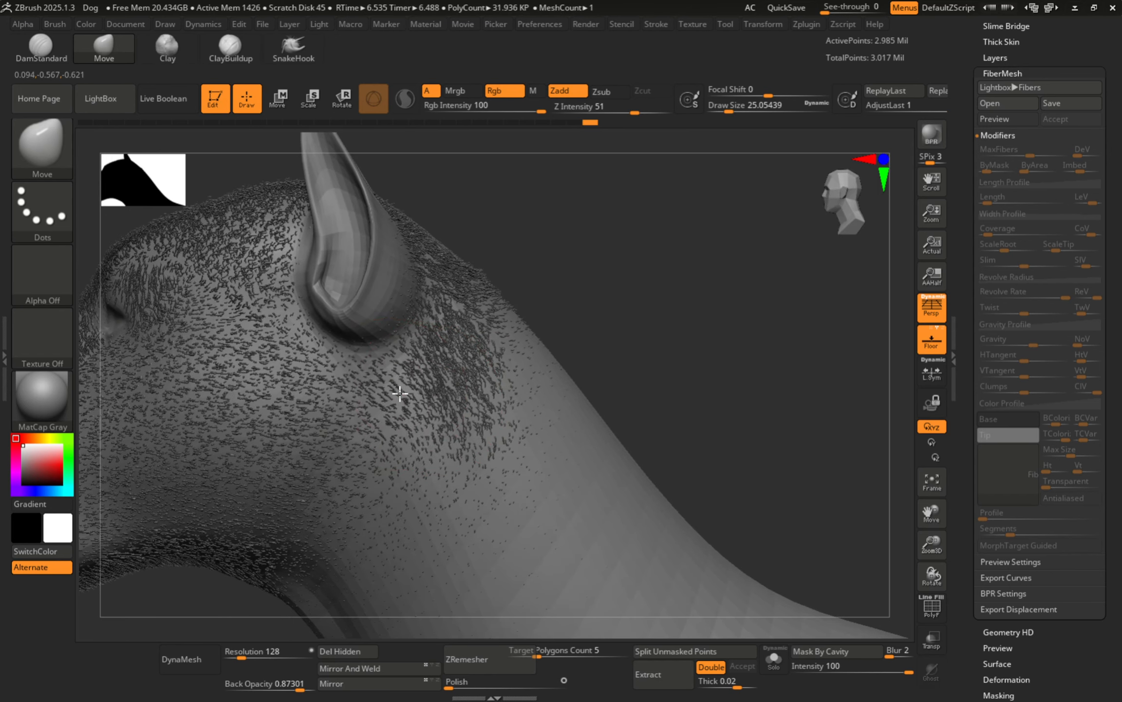
left_click_drag(400, 394, 497, 475)
left_click_drag(529, 391, 538, 384)
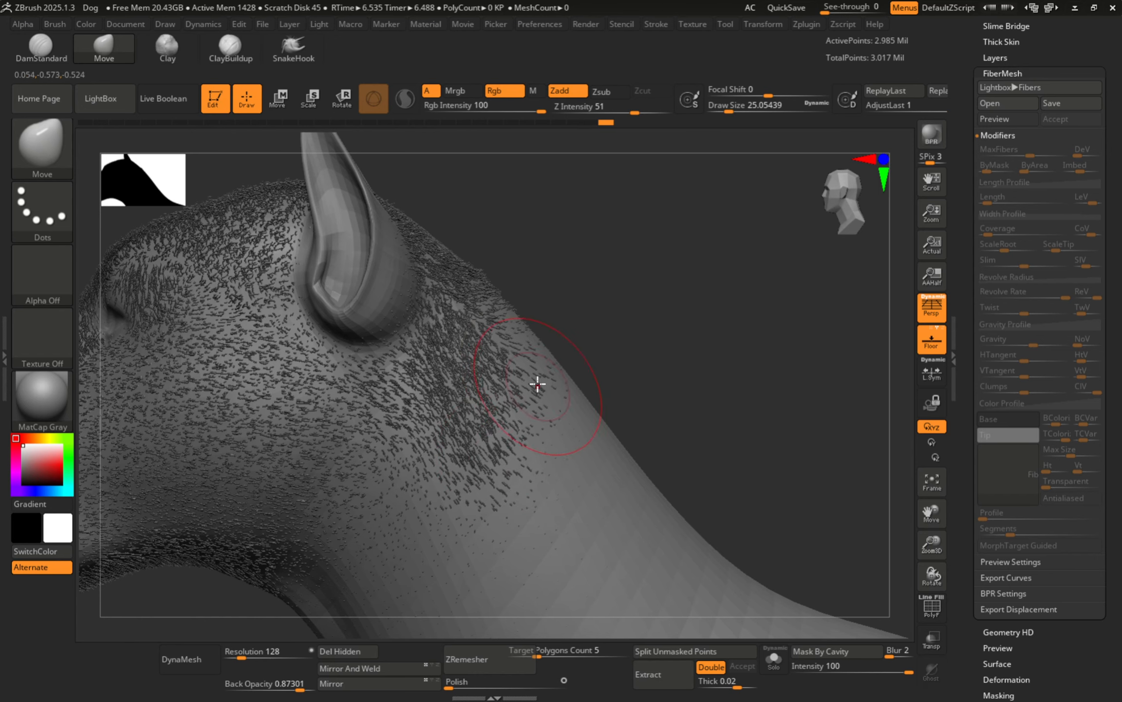
Step: Groom the fur behind and below the opposite ear so it flows down along the neck
mouse_move(585, 345)
right_mouse_down()
mouse_move(604, 356)
mouse_move(531, 373)
mouse_move(656, 288)
right_mouse_up()
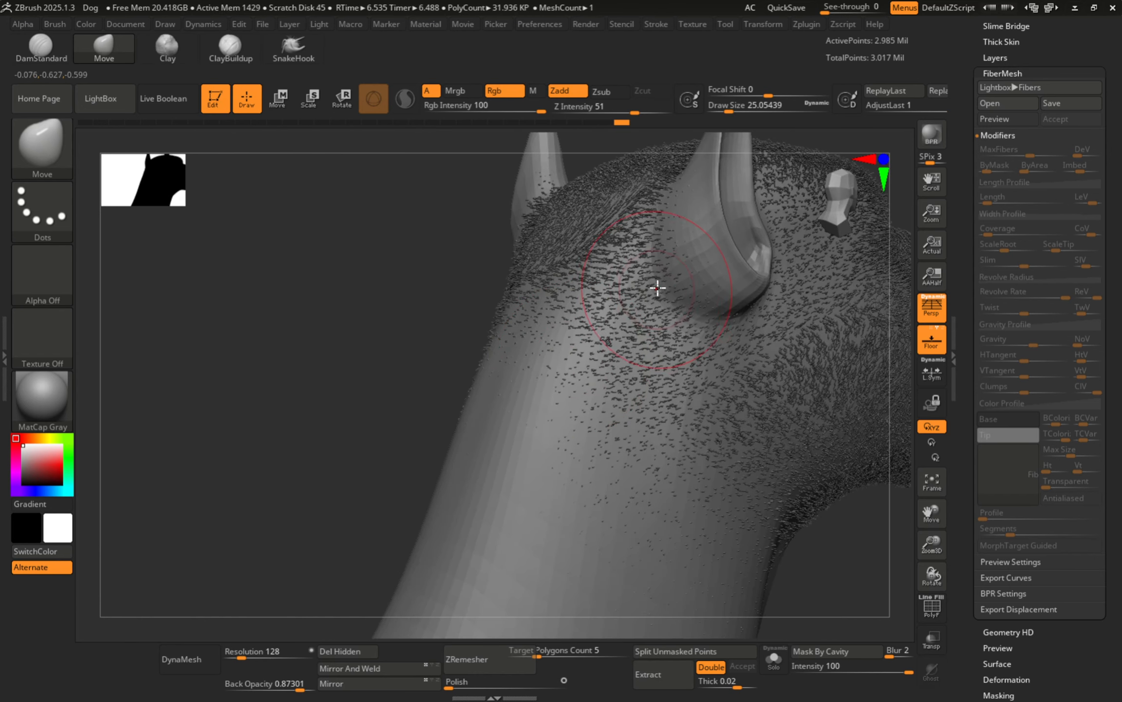
left_click_drag(649, 224, 609, 284)
right_click_drag(706, 385, 673, 382)
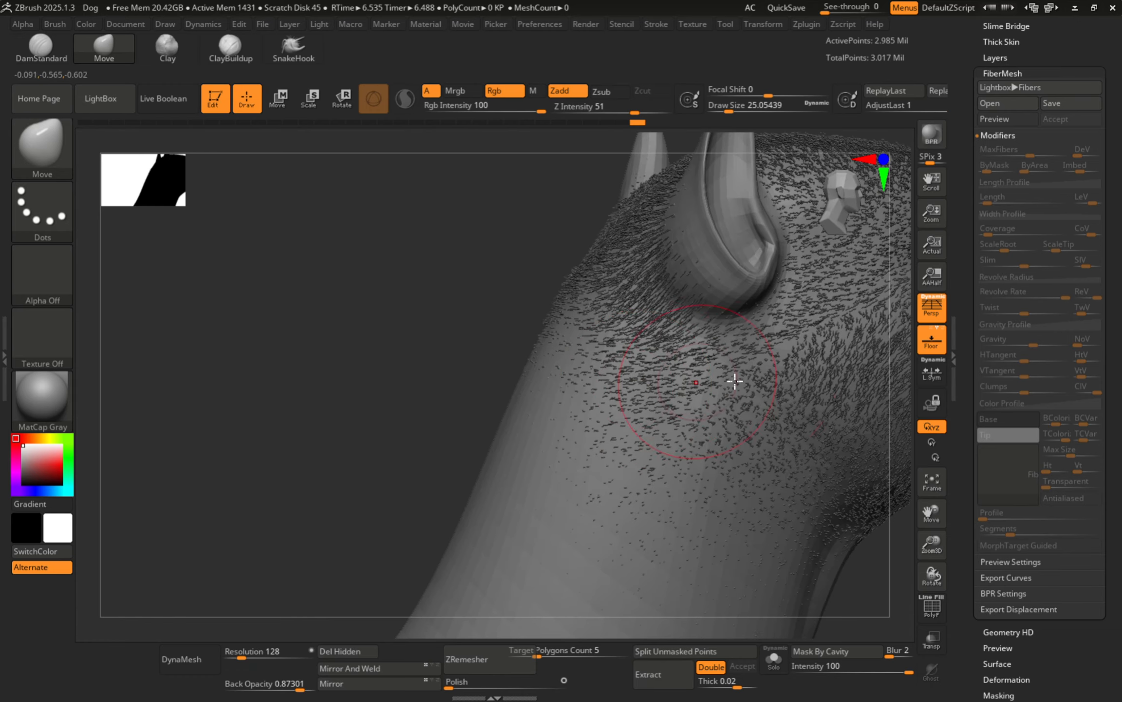
right_click_drag(755, 361, 584, 349)
left_click_drag(583, 350, 495, 375)
right_click_drag(329, 412, 409, 396)
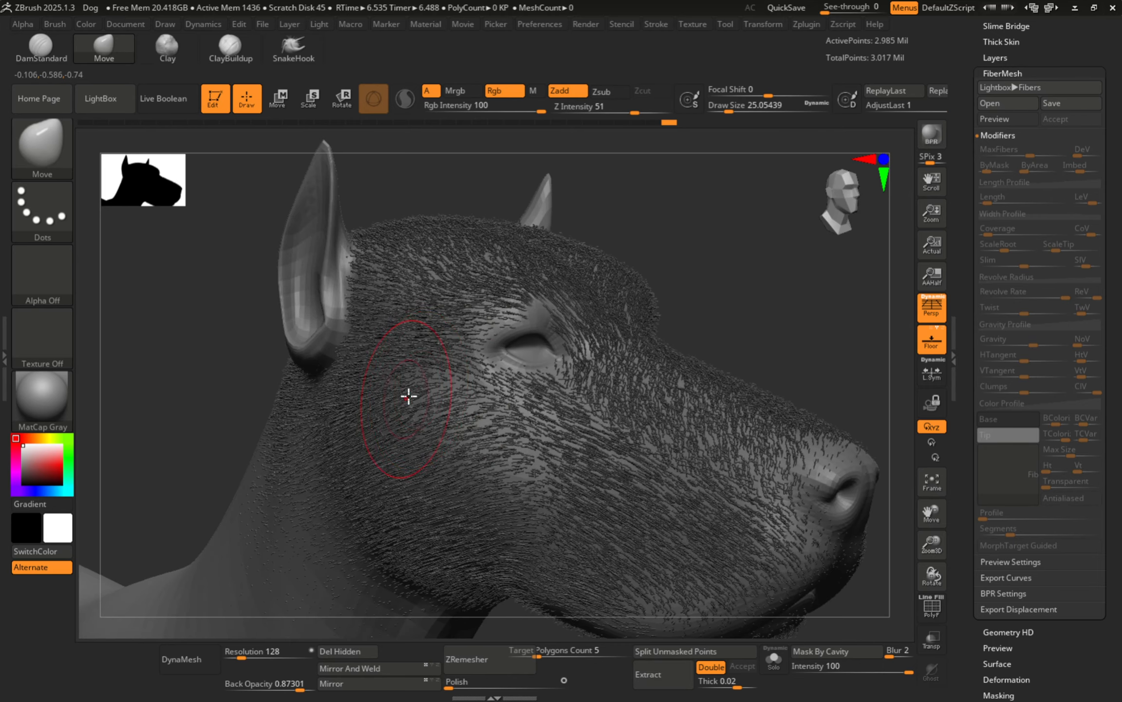
Step: Comb the fur between the inner eye and the nose back along the side of the muzzle
mouse_move(649, 352)
right_mouse_down("alt")
mouse_move(526, 320)
mouse_move(516, 405)
right_mouse_up("alt")
left_click_drag(491, 373, 462, 381)
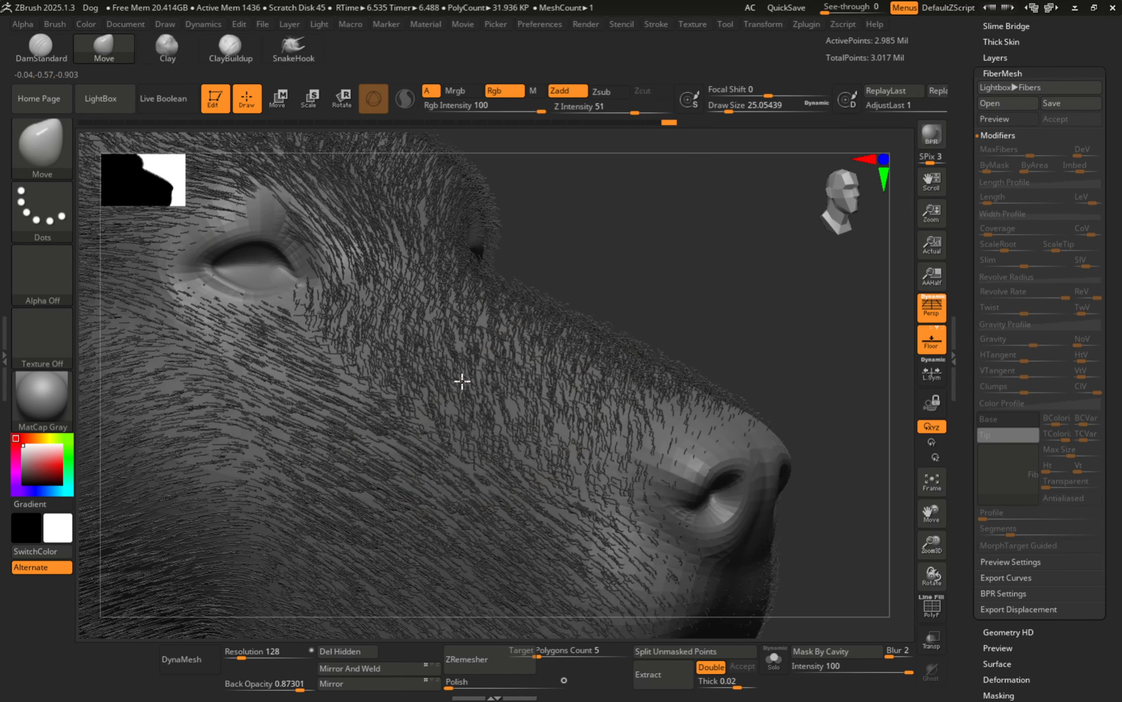
left_click_drag(400, 341, 345, 299)
left_click_drag(563, 444, 534, 429)
Step: Groom the fur on the opposite side of the muzzle upward and back toward the eye with the Move brush
mouse_move(497, 429)
right_mouse_down()
mouse_move(638, 409)
mouse_move(391, 393)
mouse_move(411, 390)
mouse_move(339, 445)
right_mouse_up()
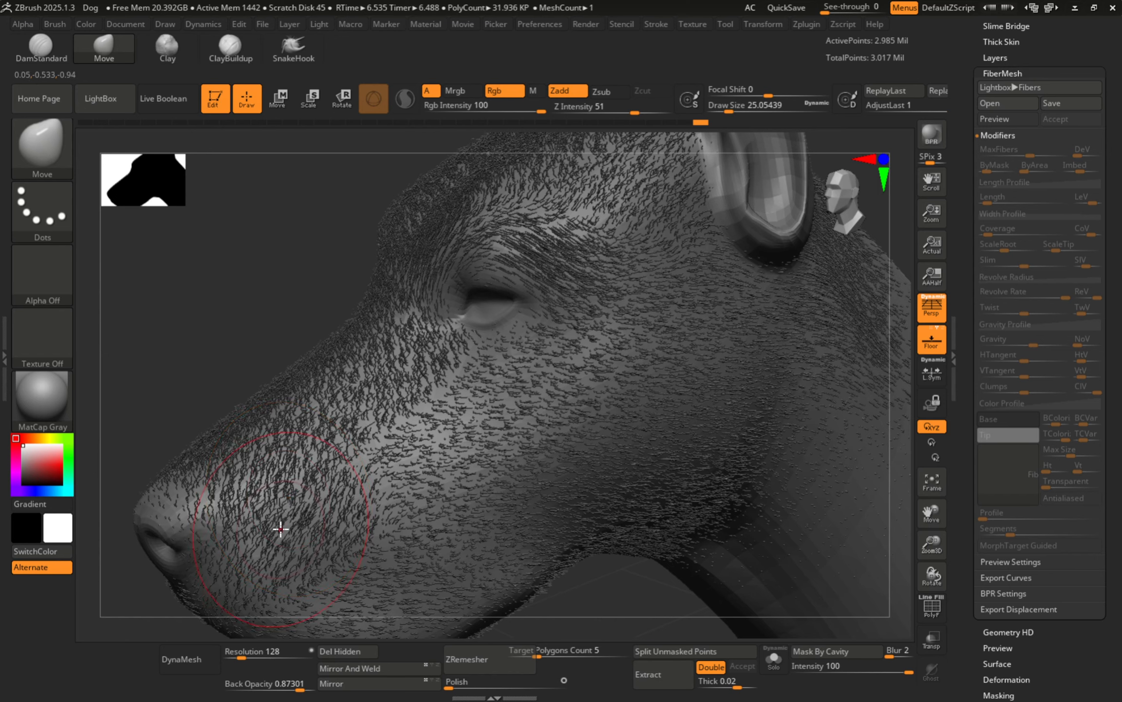
right_click_drag(379, 404, 479, 403, "ctrl")
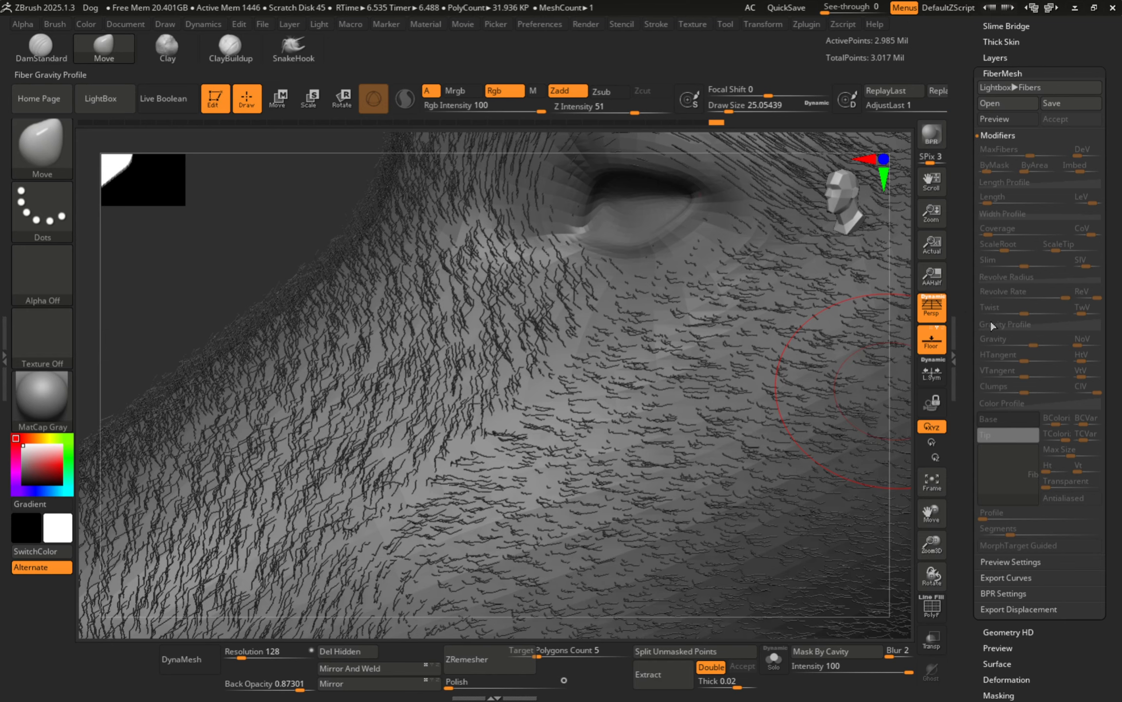
key("ctrl")
right_click_drag(555, 447, 628, 446, "ctrl")
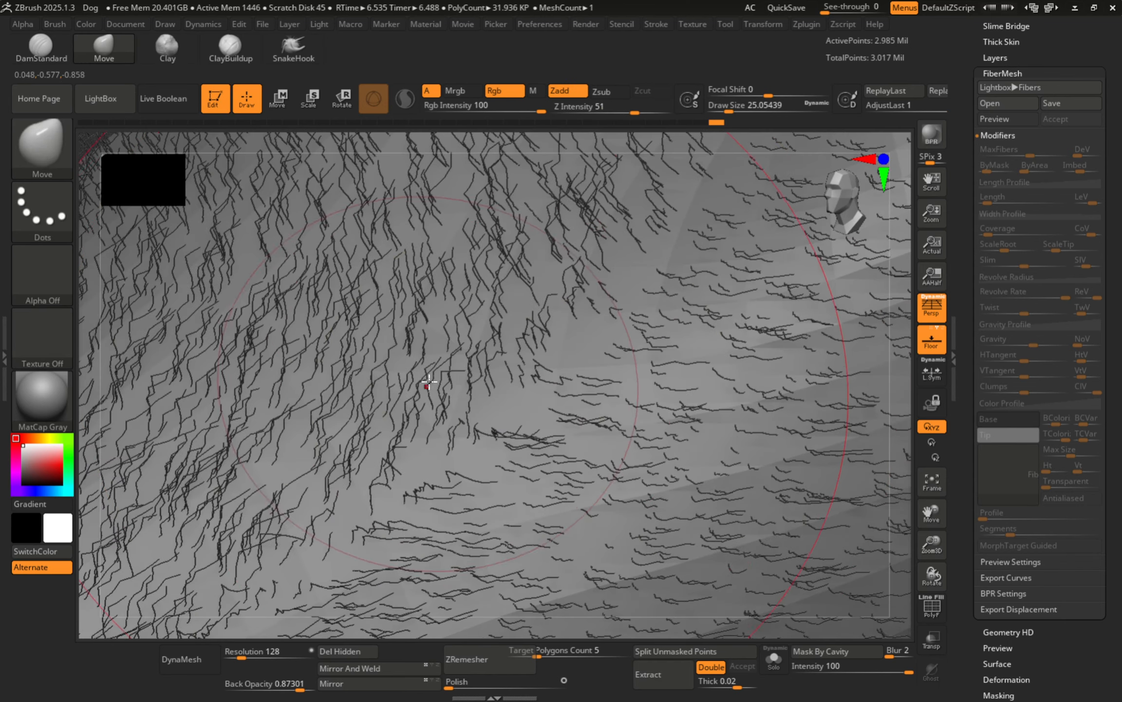
right_click_drag(428, 381, 336, 320, "ctrl")
left_click_drag(486, 304, 551, 266)
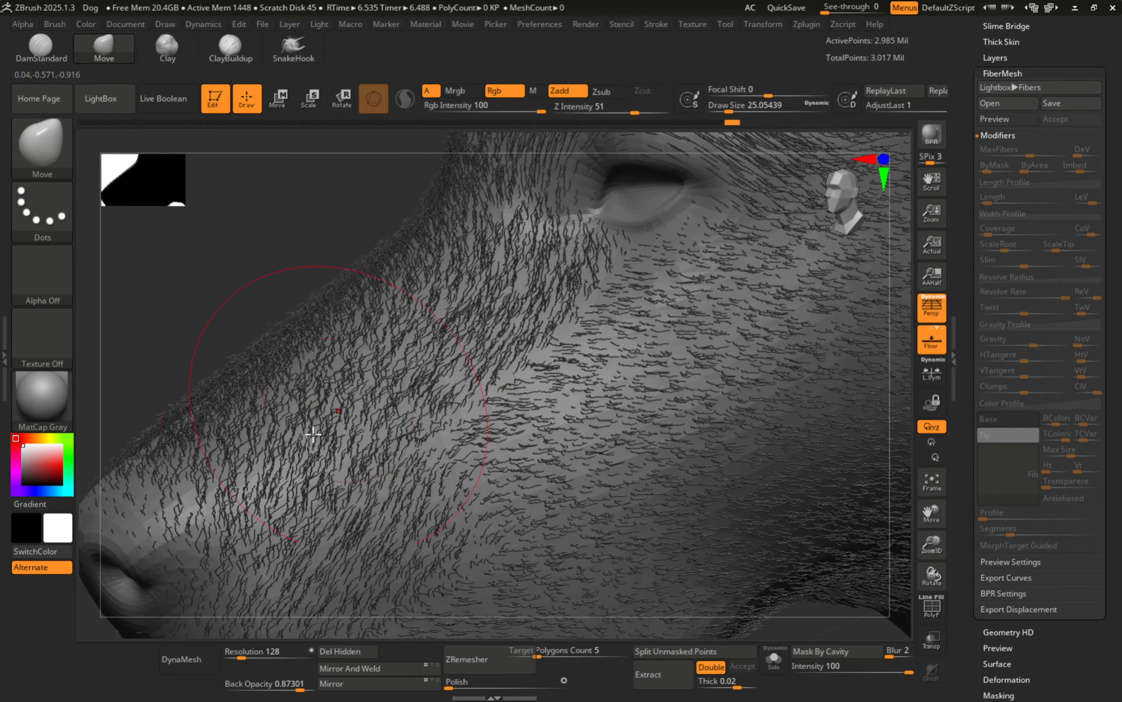
mouse_move(337, 346)
right_mouse_down()
mouse_move(372, 319)
mouse_move(431, 458)
right_mouse_up()
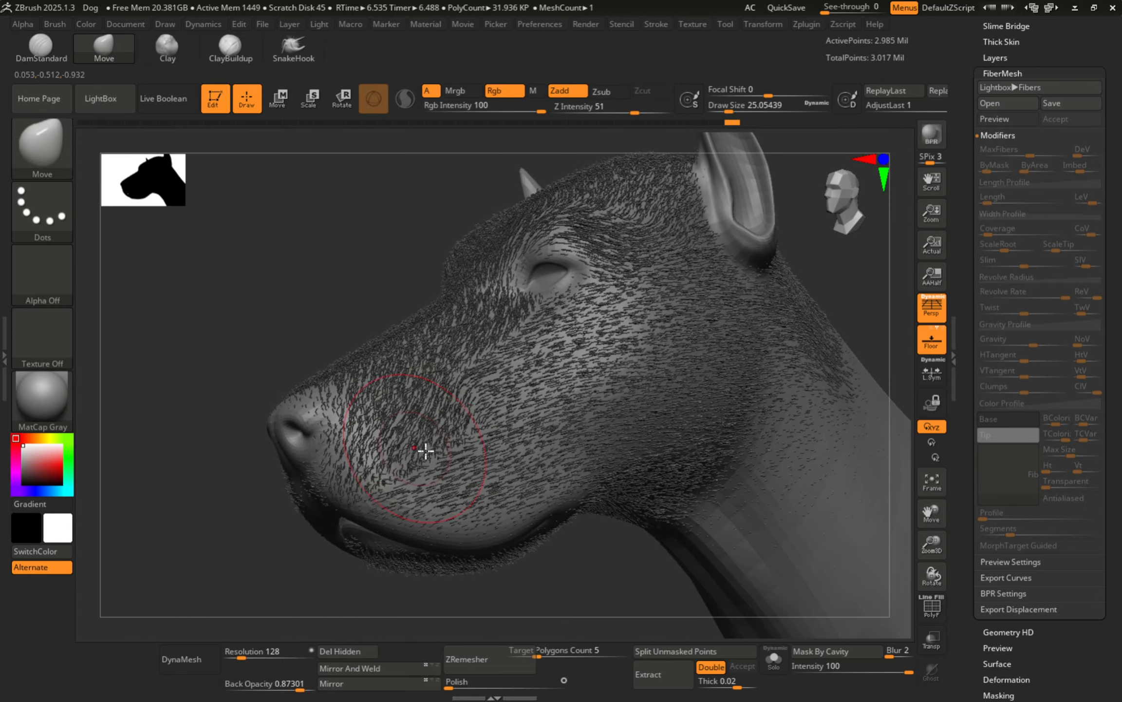
mouse_move(423, 452)
left_mouse_down()
mouse_move(452, 432)
mouse_move(463, 392)
left_mouse_up()
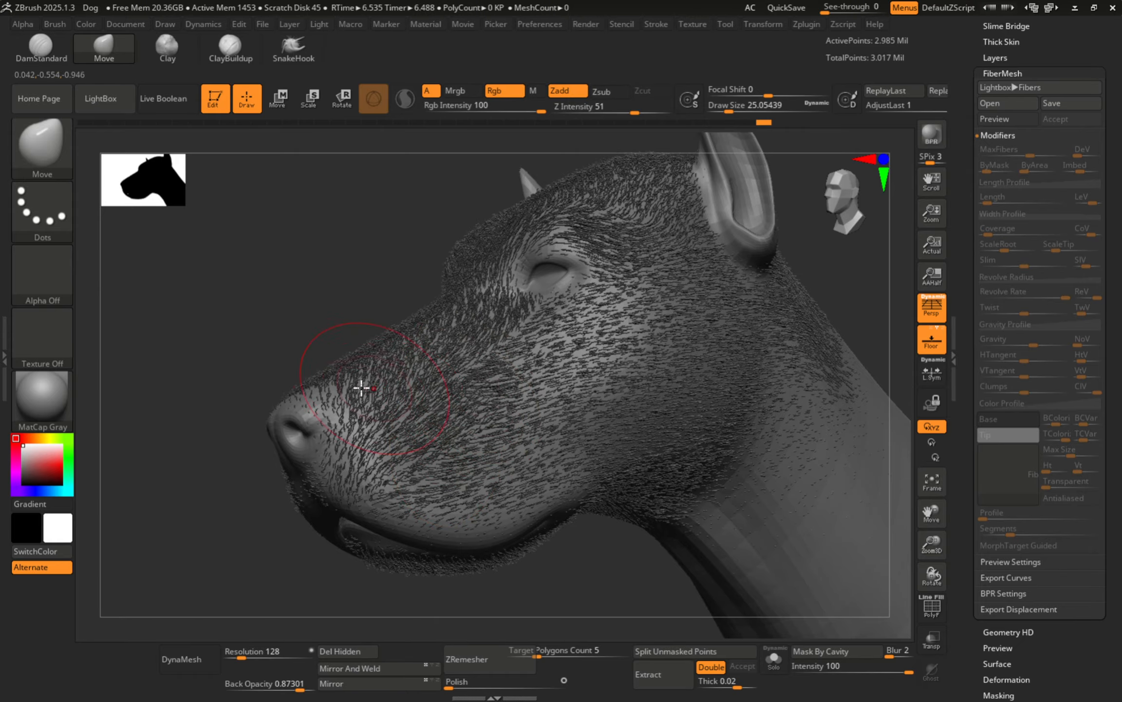
Step: Sweep the fur on the forehead and top of the head backward between the ears
right_click_drag(416, 365, 400, 487)
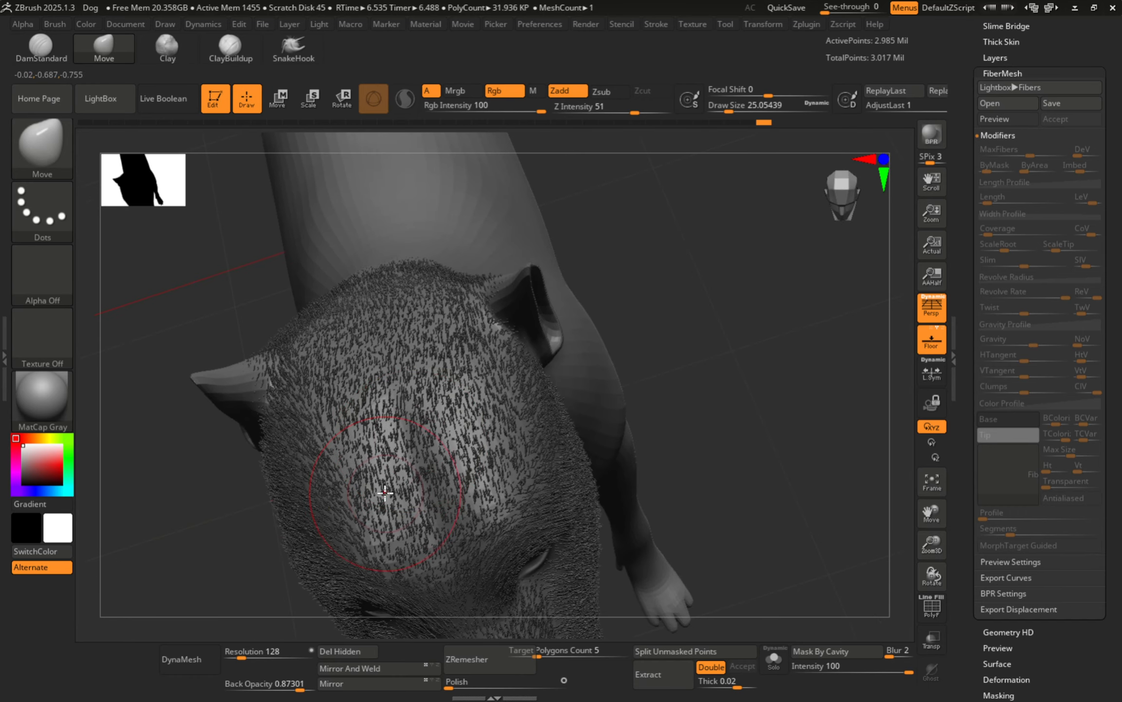
left_click_drag(340, 458, 325, 407)
left_click_drag(403, 423, 449, 424)
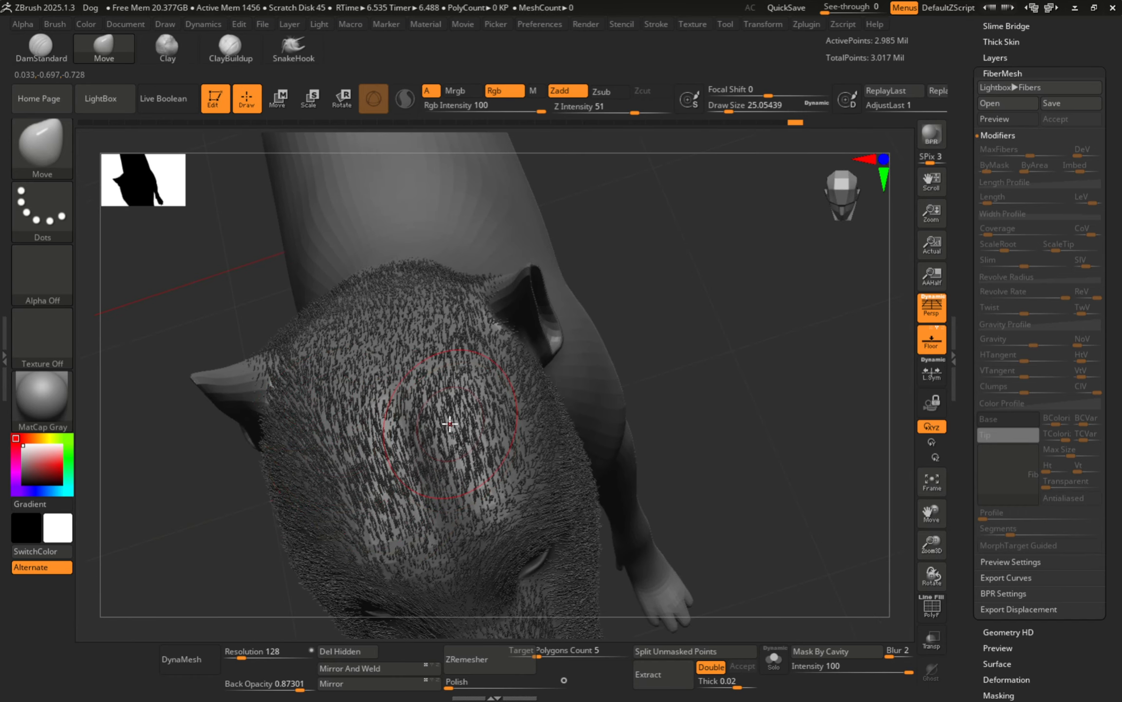
mouse_move(428, 378)
left_mouse_down()
mouse_move(429, 363)
mouse_move(359, 361)
left_mouse_up()
mouse_move(431, 387)
right_mouse_down("ctrl")
mouse_move(446, 460)
mouse_move(452, 418)
mouse_move(509, 294)
right_mouse_up("ctrl")
right_click_drag(538, 345, 457, 340)
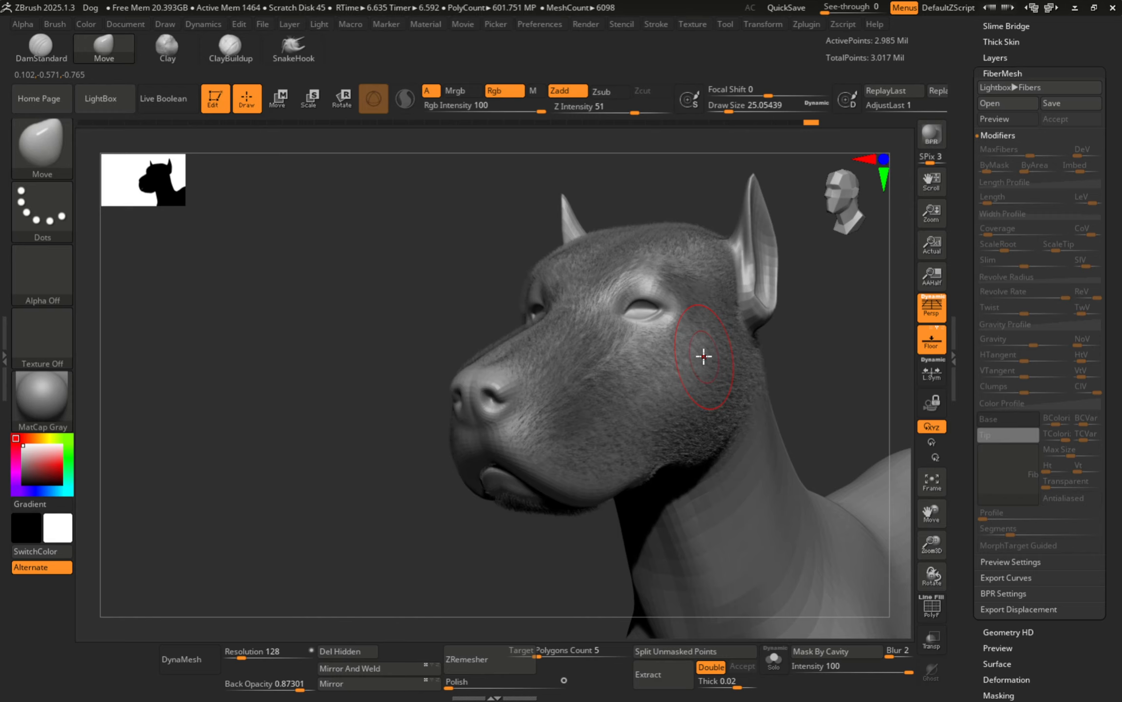
Step: Select the Dog body subtool and mask the neck below the head fur using MaskPen with a draw size of about 39.14
mouse_move(733, 369)
right_mouse_down()
mouse_move(614, 389)
mouse_move(634, 336)
mouse_move(546, 405)
right_mouse_up()
key("s")
left_click_drag(556, 423, 562, 423)
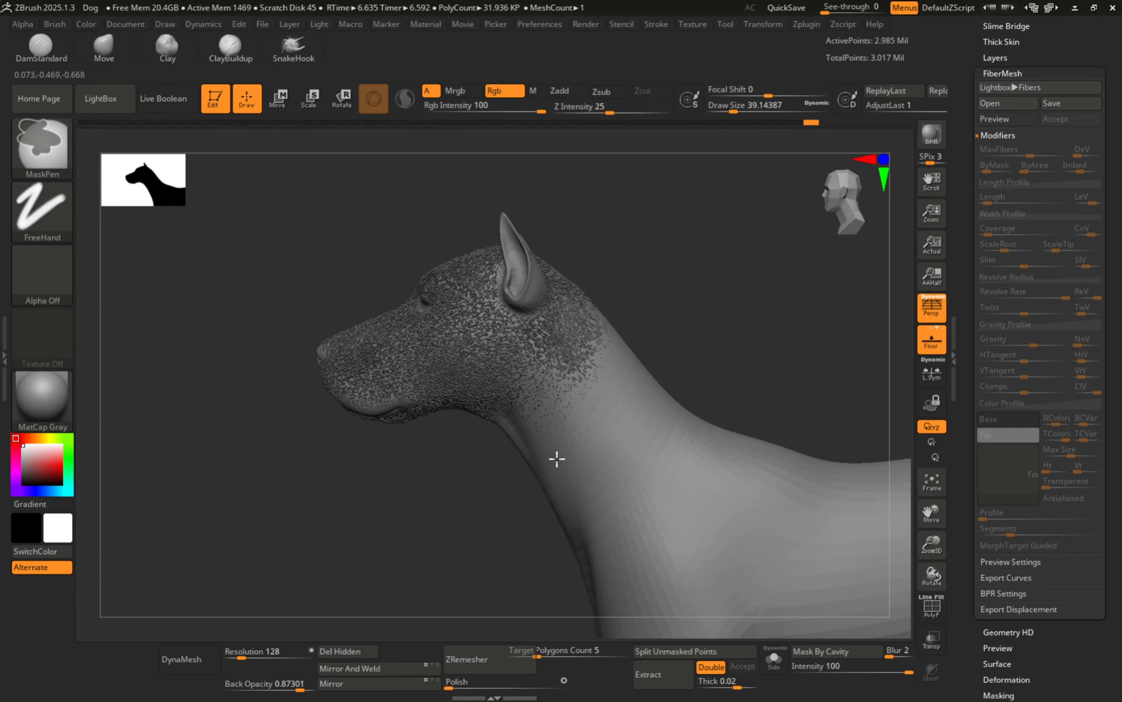
left_click(664, 476, "alt")
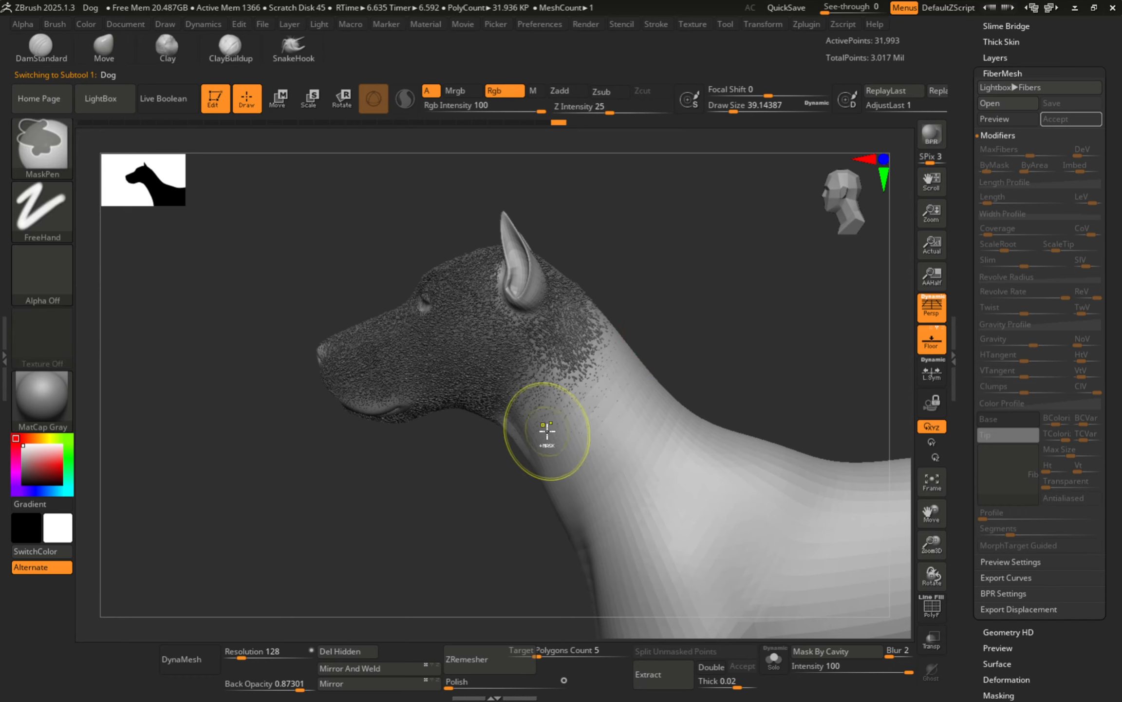
mouse_move(547, 430)
left_mouse_down("ctrl")
mouse_move(581, 358)
mouse_move(573, 336)
mouse_move(636, 369)
mouse_move(640, 491)
mouse_move(515, 399)
left_mouse_up("ctrl")
key("alt+Tab")
key("alt+Tab")
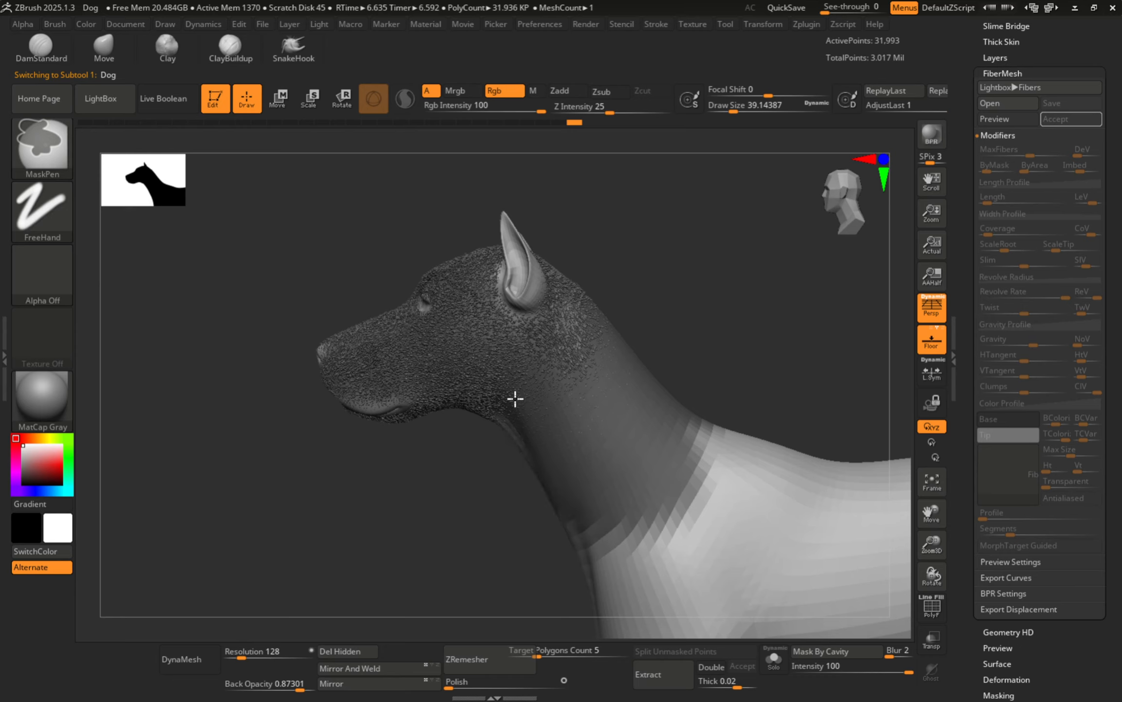
Step: Extend the mask on the dog's body farther down the side of the neck toward the shoulder
right_click_drag(515, 399, 528, 431)
mouse_move(528, 431)
left_mouse_down("ctrl")
mouse_move(535, 523)
mouse_move(604, 486)
left_mouse_up("ctrl")
mouse_move(604, 486)
right_mouse_down()
mouse_move(582, 437)
mouse_move(524, 471)
mouse_move(596, 463)
right_mouse_up()
mouse_move(523, 339)
right_mouse_down()
mouse_move(574, 386)
mouse_move(522, 502)
mouse_move(499, 425)
mouse_move(529, 454)
mouse_move(531, 491)
mouse_move(601, 371)
mouse_move(803, 301)
right_mouse_up()
Step: Soften the lower edge of the neck mask by inverting it, blurring it twice and inverting it back
key("s")
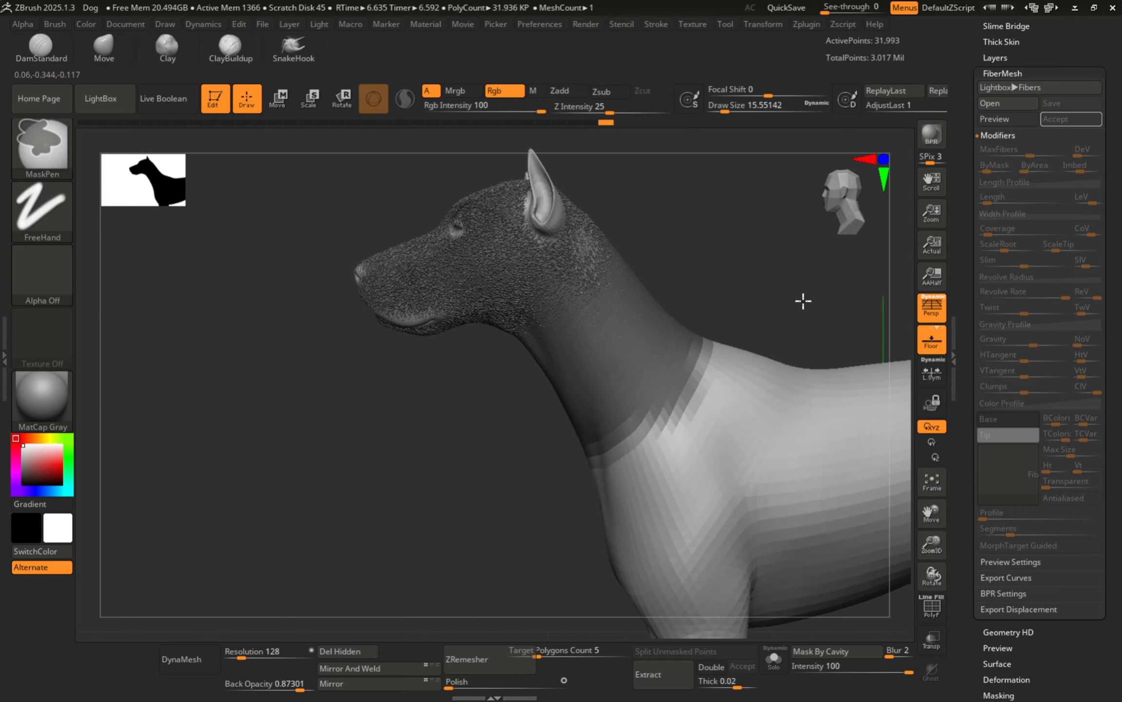
left_click(804, 301, "ctrl")
left_click(753, 415, "ctrl")
left_click(759, 414, "ctrl")
left_click(729, 286, "ctrl")
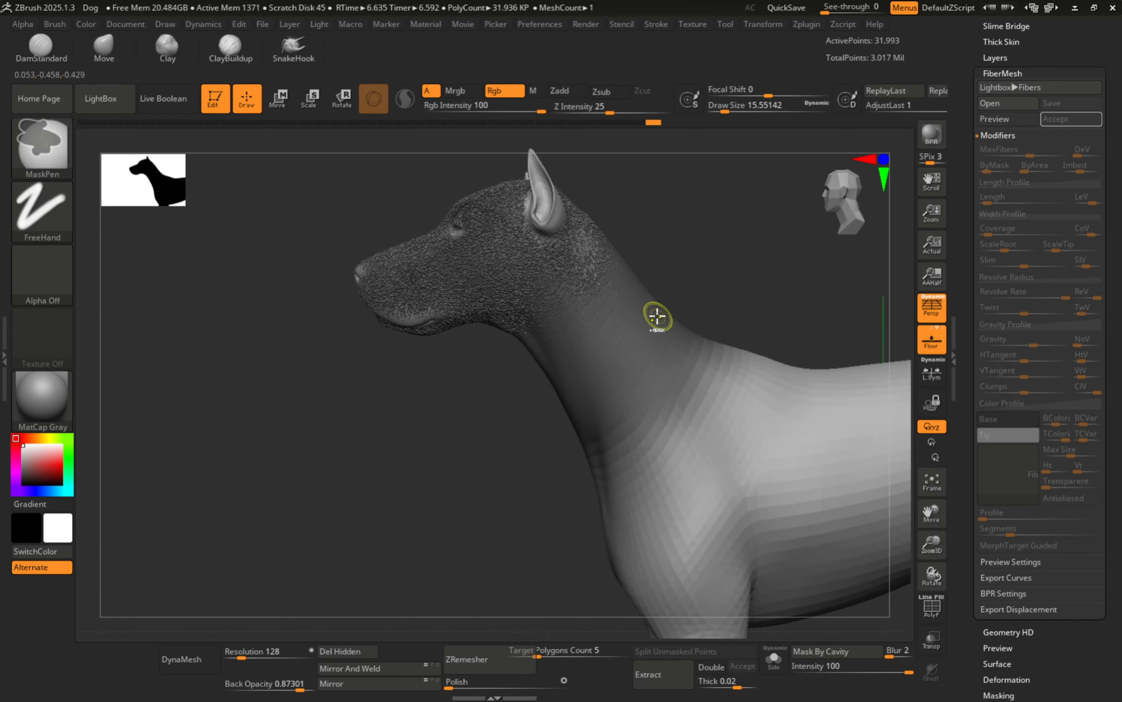
left_click(1010, 119)
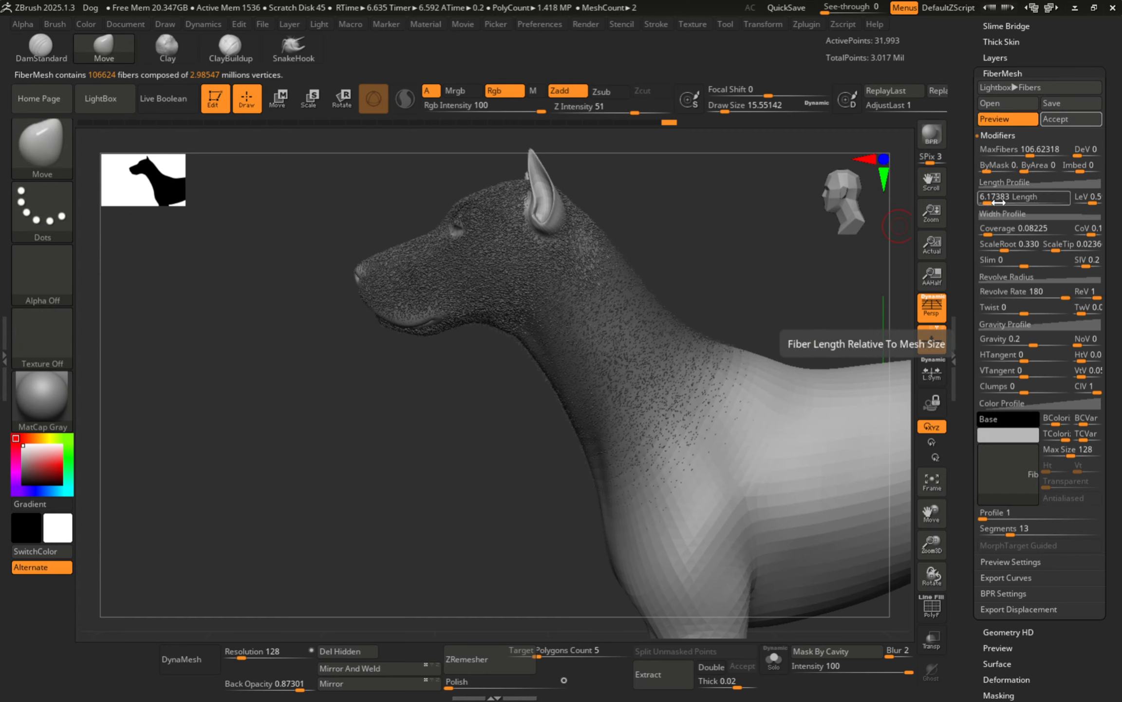
left_click_drag(987, 201, 1000, 201)
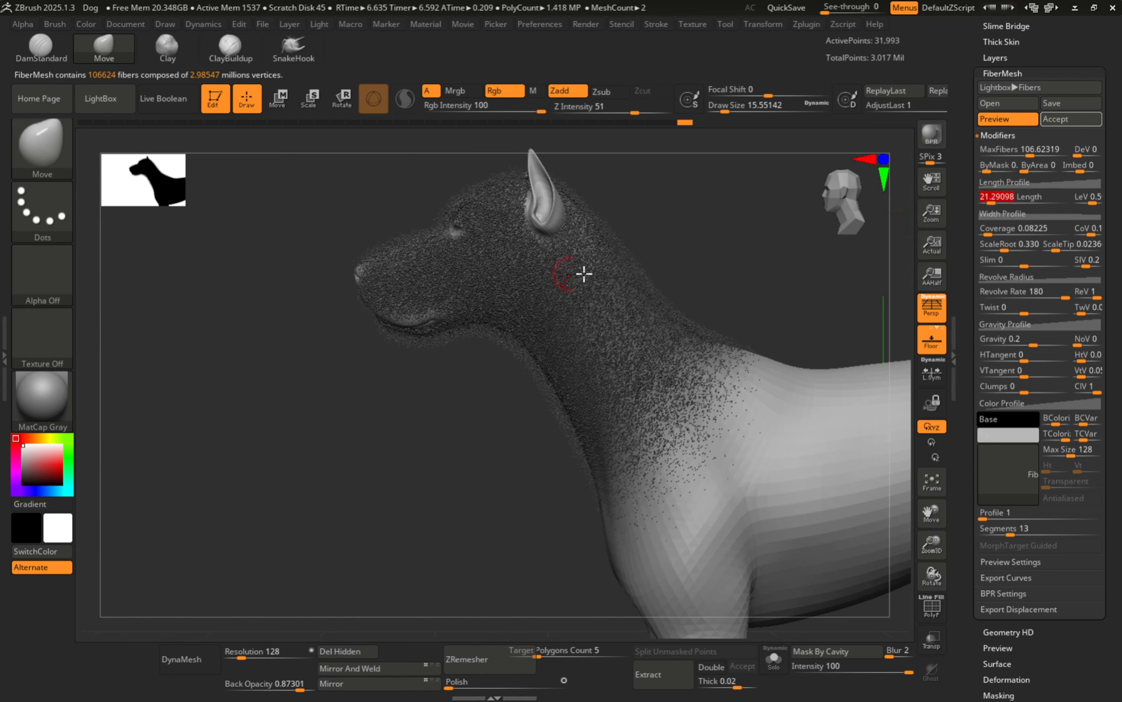
key("ctrl")
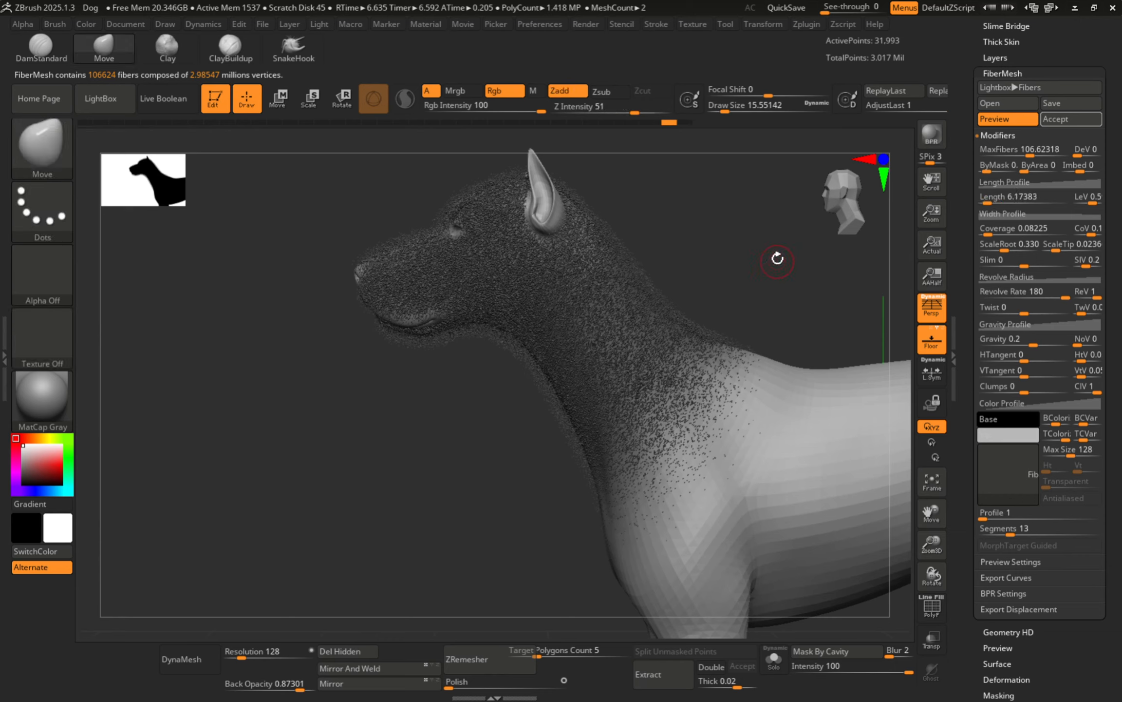
left_click(995, 120)
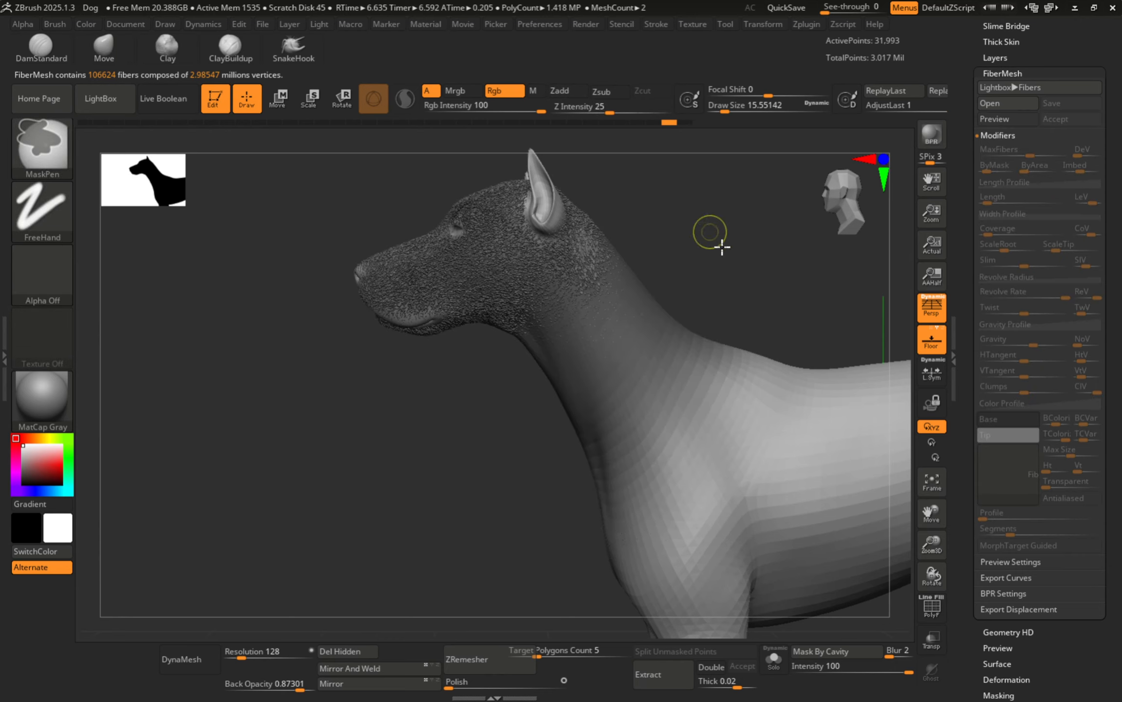
Step: Repaint the mask around the whole neck, from behind the head to the shoulders, using MaskPen with a draw size of about 32.71
key("s")
left_click_drag(597, 343, 624, 344)
key("ctrl")
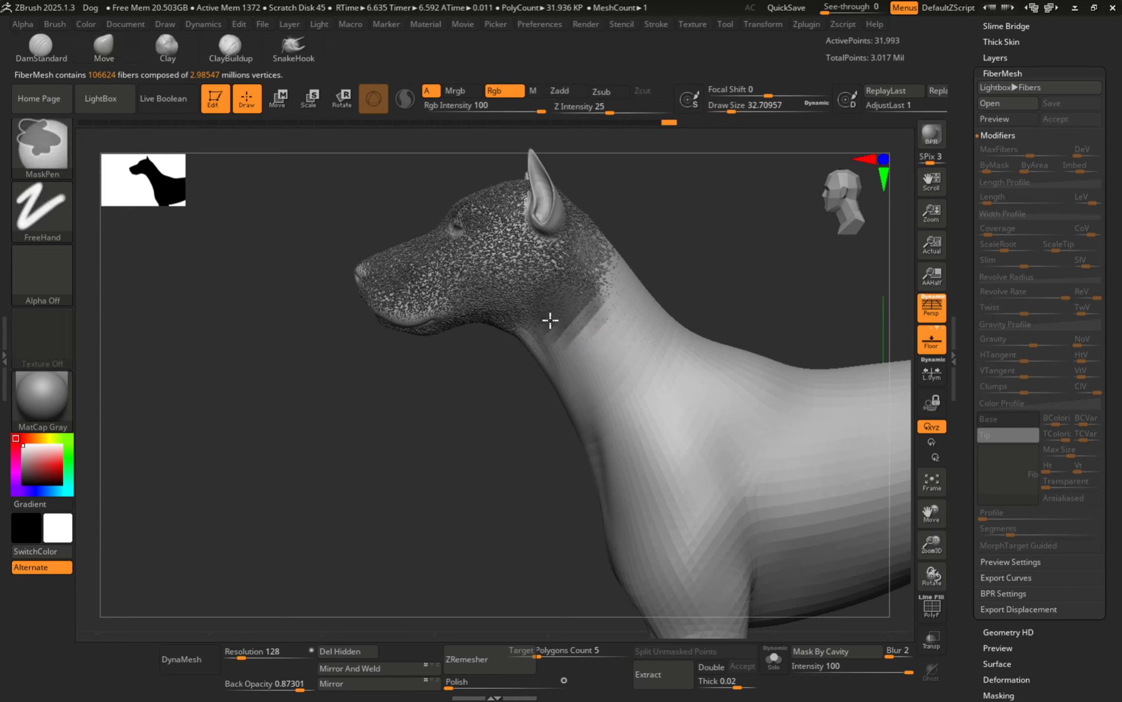
mouse_move(551, 321)
left_mouse_down("ctrl")
mouse_move(637, 272)
mouse_move(629, 294)
mouse_move(702, 340)
left_mouse_up("ctrl")
right_click_drag(703, 340, 540, 360)
left_click_drag(655, 221, 649, 205, "ctrl")
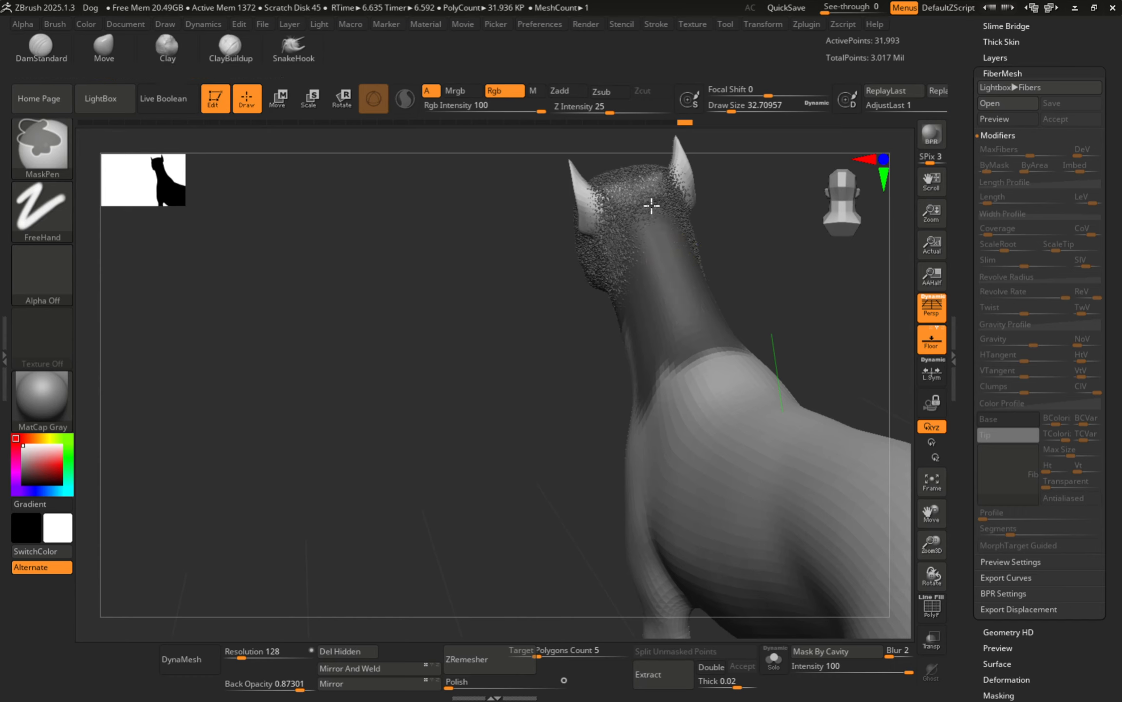
right_click_drag(592, 234, 701, 258)
mouse_move(619, 342)
left_mouse_down("ctrl")
mouse_move(549, 357)
mouse_move(627, 384)
mouse_move(726, 333)
mouse_move(571, 421)
mouse_move(661, 404)
mouse_move(614, 451)
mouse_move(669, 441)
mouse_move(619, 443)
left_mouse_up("ctrl")
mouse_move(618, 443)
right_mouse_down()
mouse_move(631, 387)
mouse_move(732, 347)
right_mouse_up()
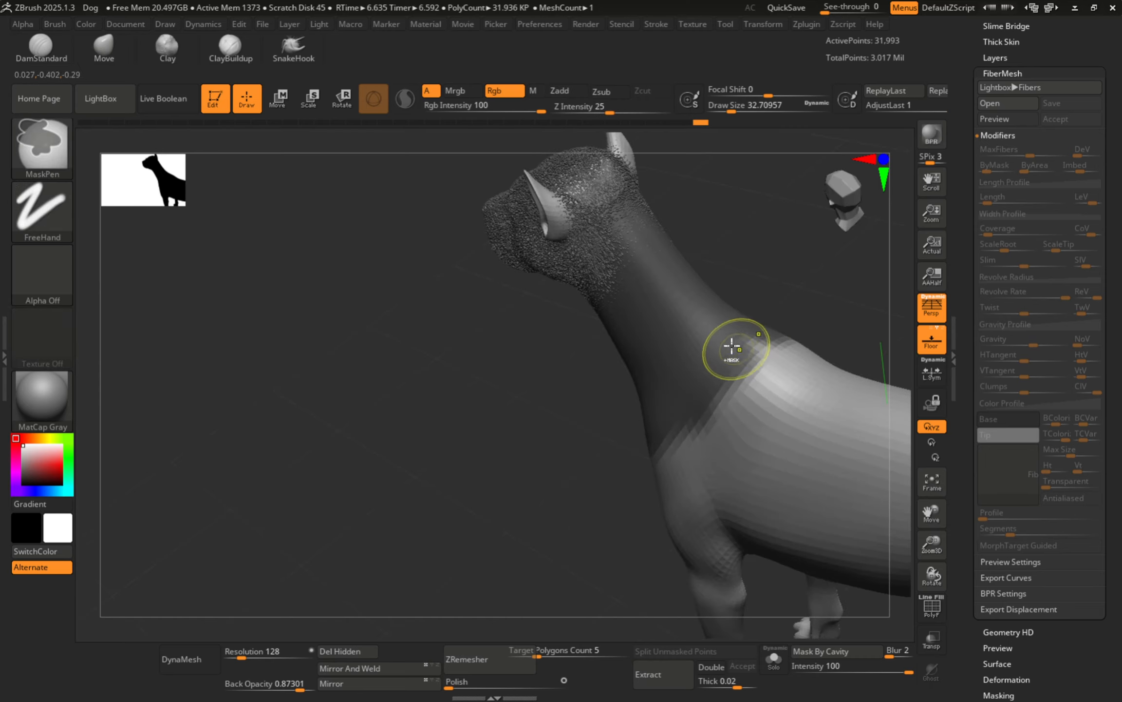
Step: Feather the upper and lower borders of the new neck mask by inverting, blurring and inverting it again
left_click(799, 235, "ctrl")
left_click(681, 348, "ctrl")
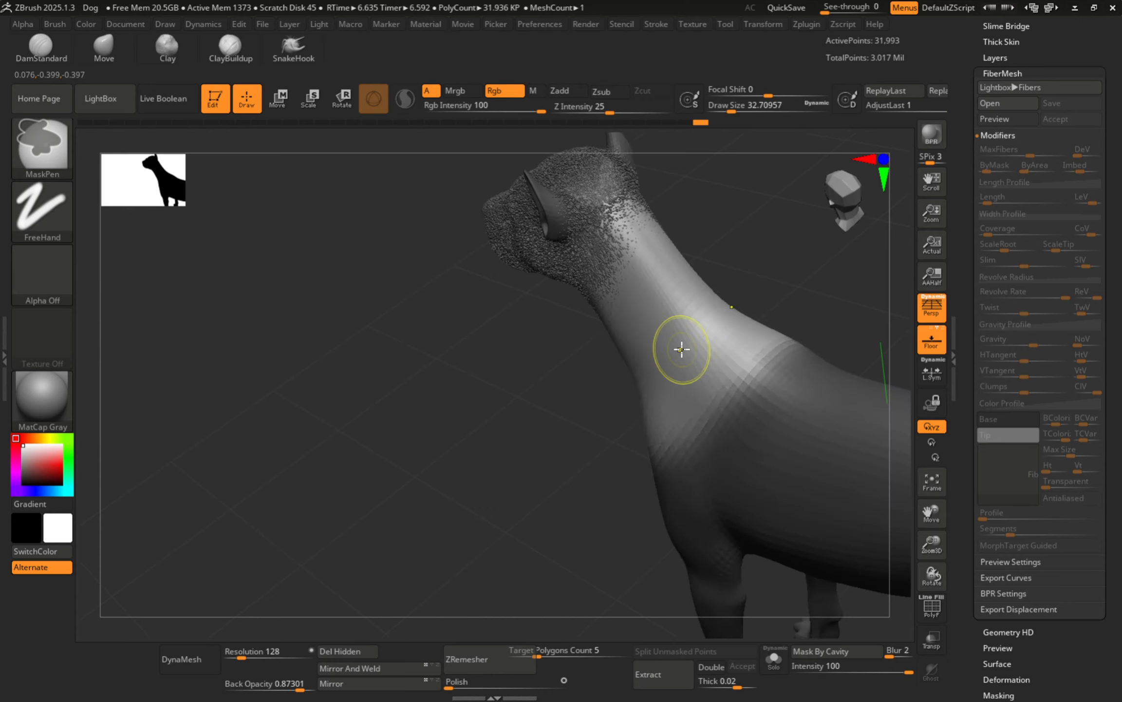
left_click(681, 348, "ctrl")
left_click(752, 258, "ctrl")
Step: Preview FiberMesh fur on the masked neck and set the fiber Length to about 40.82
right_click_drag(792, 268, 857, 254)
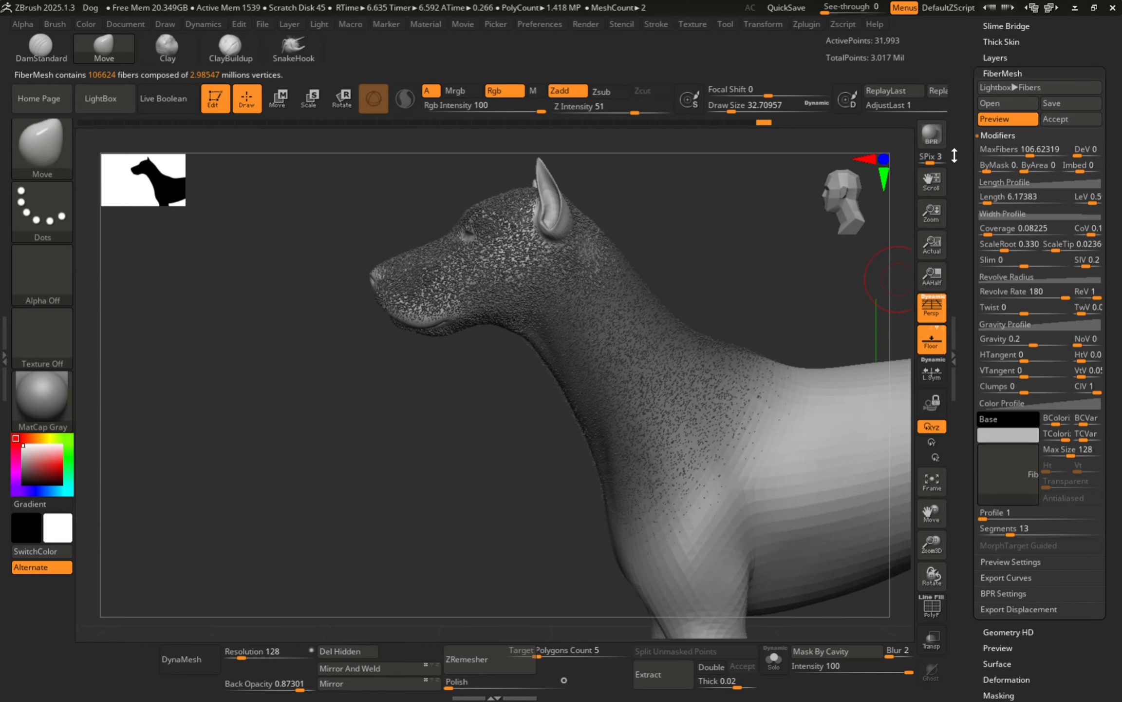
right_click_drag(723, 280, 726, 277)
right_click_drag(624, 359, 949, 237, "ctrl")
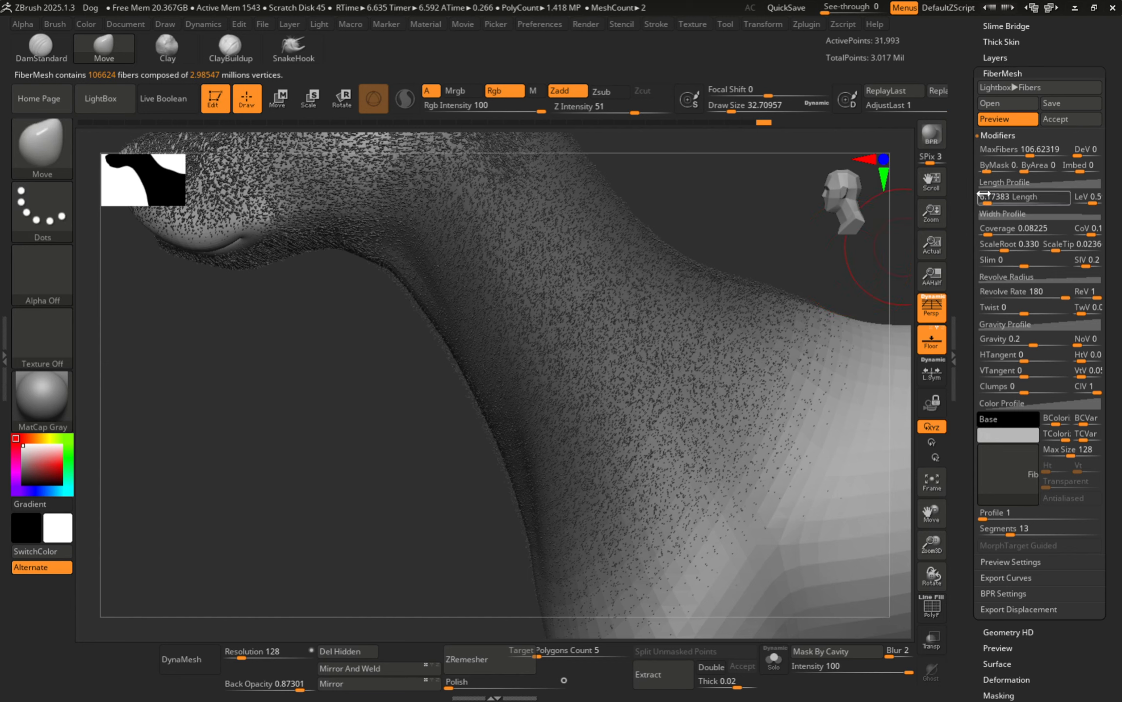
left_click_drag(983, 197, 994, 200)
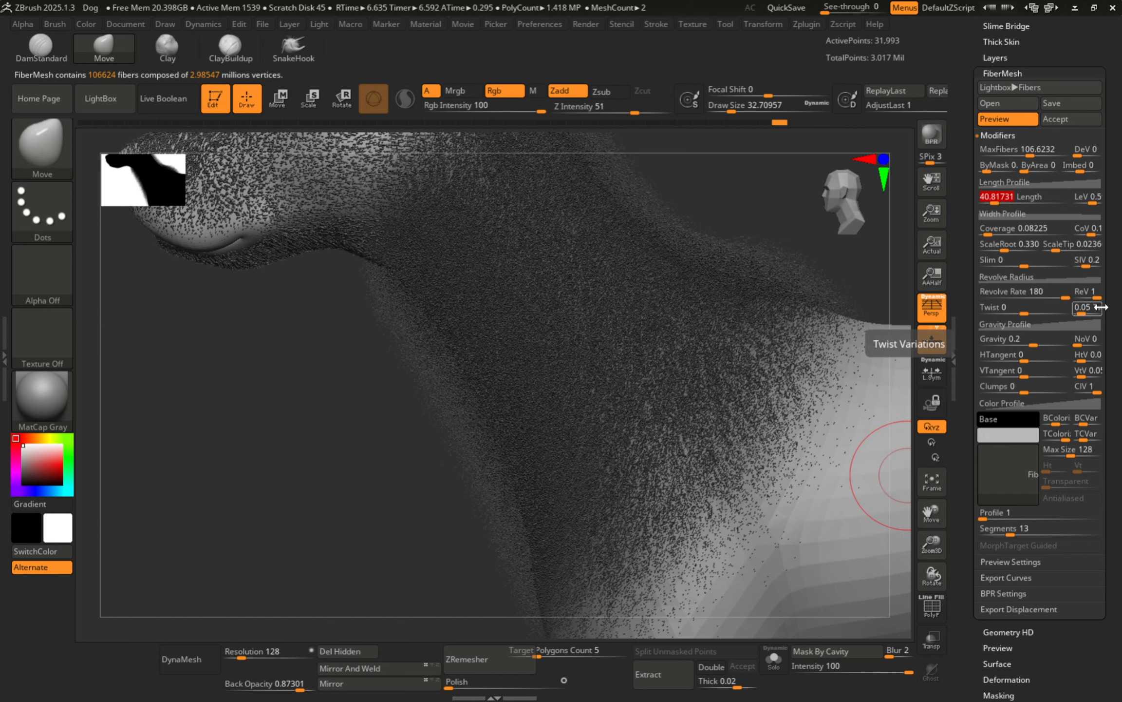
Step: Set the neck fibers' Revolve Rate to 0
left_click_drag(1060, 296, 1026, 296)
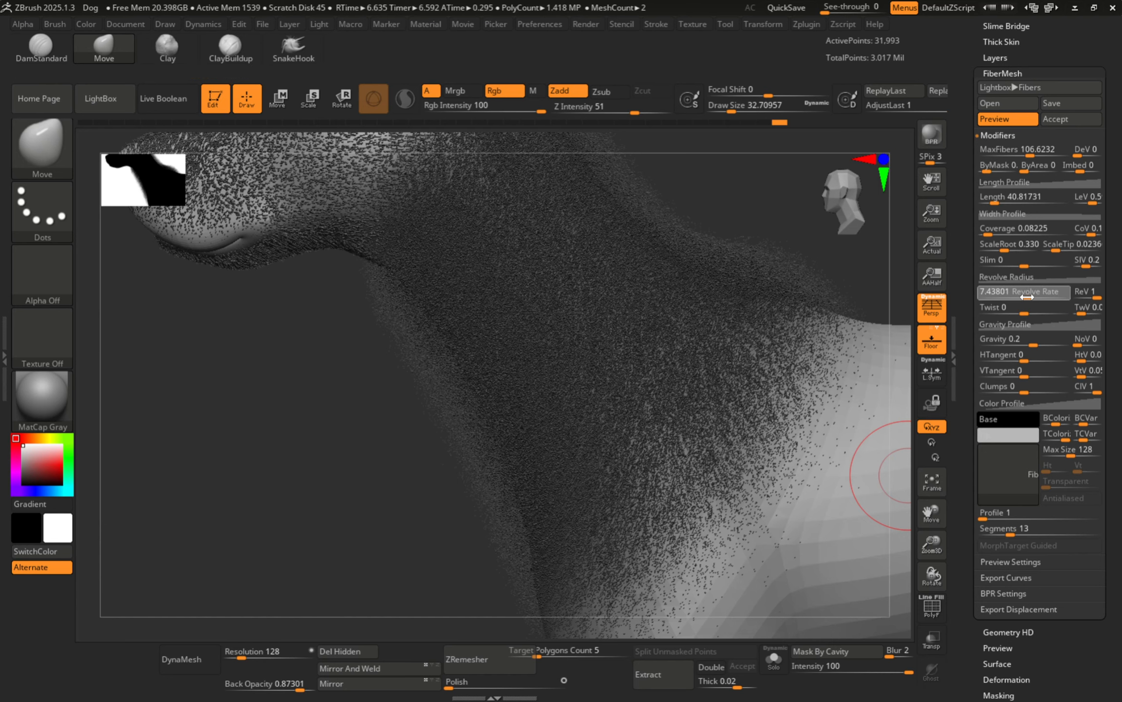
left_click(997, 294)
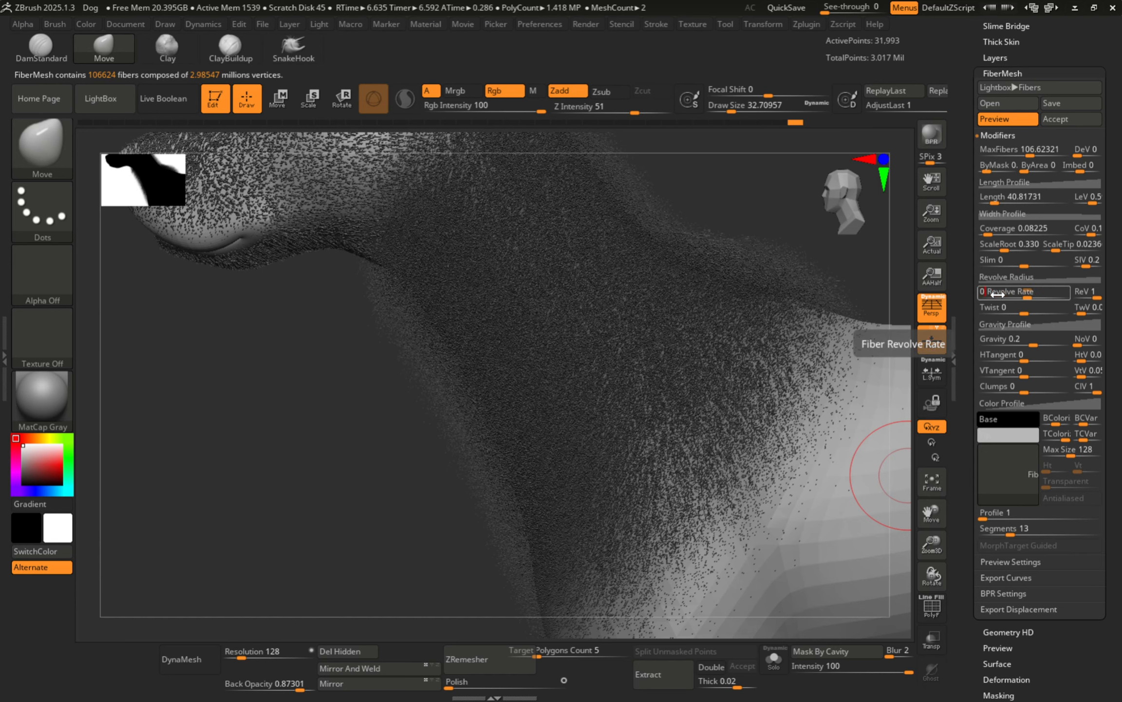
key("Return")
mouse_move(599, 382)
right_mouse_down("alt")
mouse_move(478, 453)
mouse_move(586, 287)
mouse_move(509, 364)
mouse_move(533, 348)
right_mouse_up("alt")
mouse_move(614, 320)
right_mouse_down("ctrl")
mouse_move(522, 335)
mouse_move(971, 280)
right_mouse_up("ctrl")
left_click(925, 279)
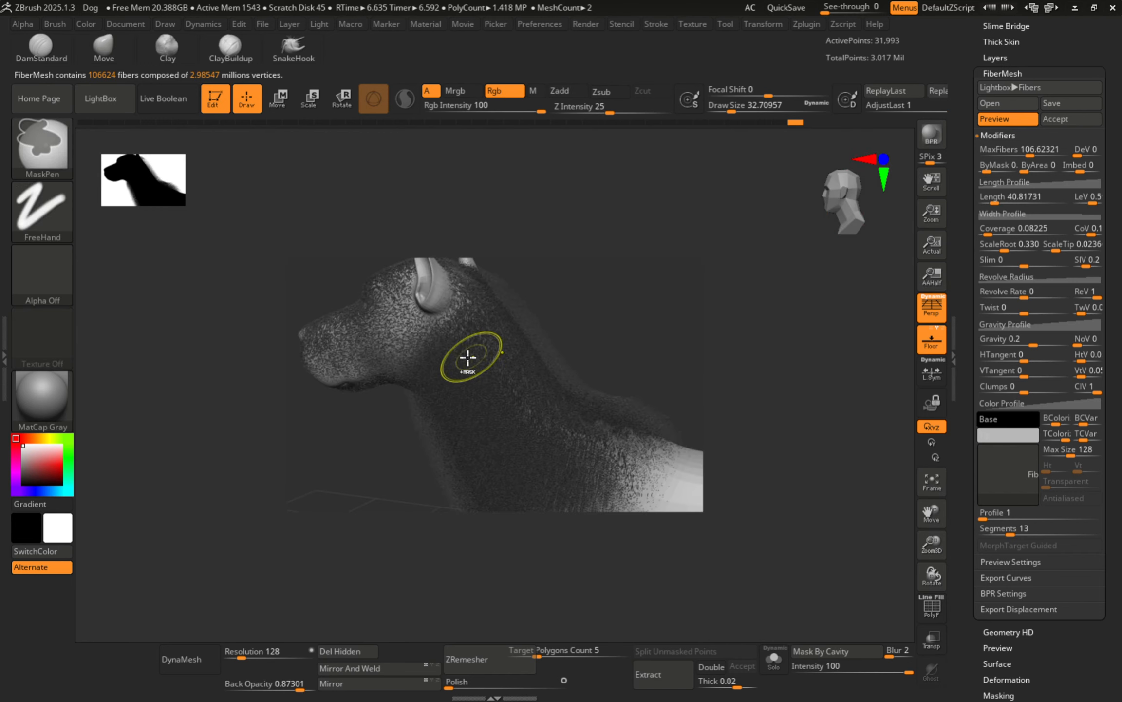
right_click_drag(469, 358, 717, 419, "ctrl")
right_click_drag(683, 340, 464, 393, "alt")
right_click_drag(543, 359, 509, 372, "ctrl")
right_click_drag(509, 373, 550, 366, "alt")
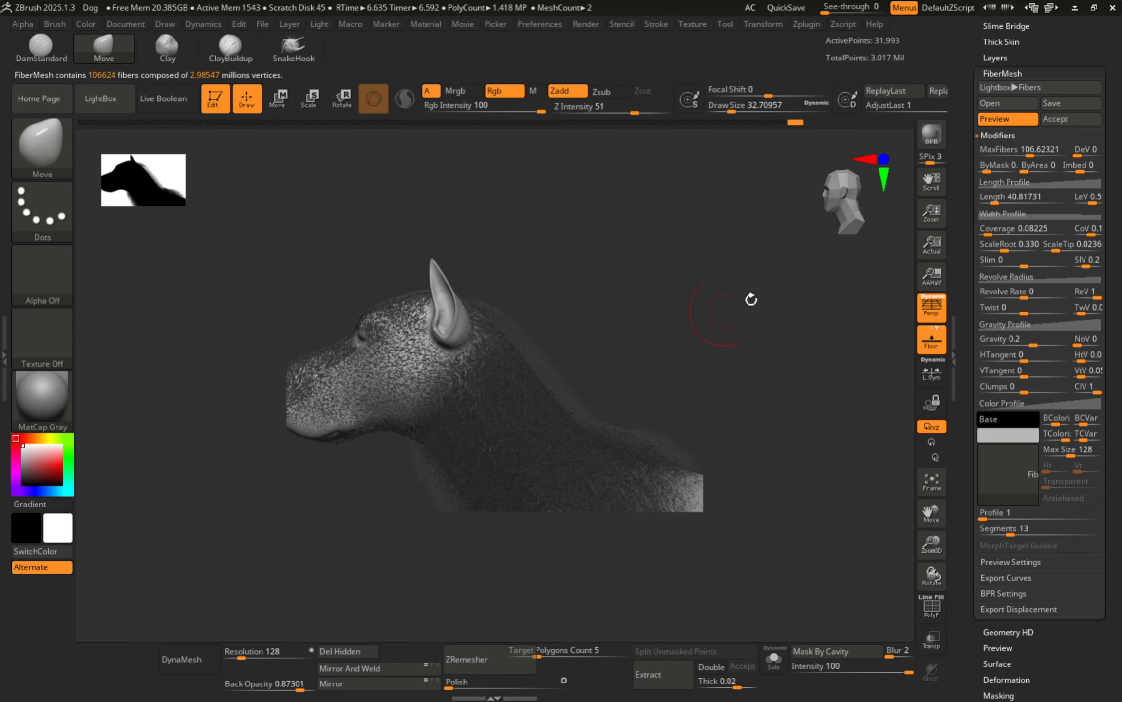
right_click_drag(517, 414, 597, 323, "alt")
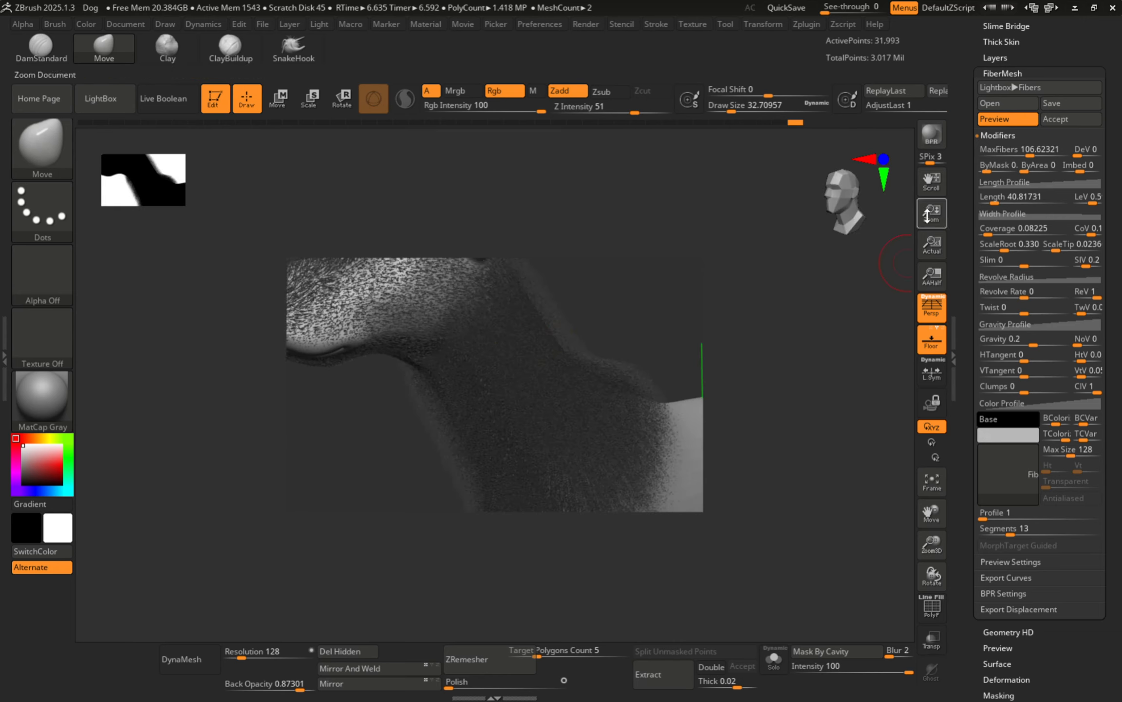
left_click(930, 255)
Step: Set the neck fibers' Coverage to about 1.66 and their Length to about 18.14
right_click_drag(522, 341, 492, 386, "alt")
right_click_drag(620, 348, 593, 314, "alt")
right_click_drag(688, 348, 735, 327, "ctrl")
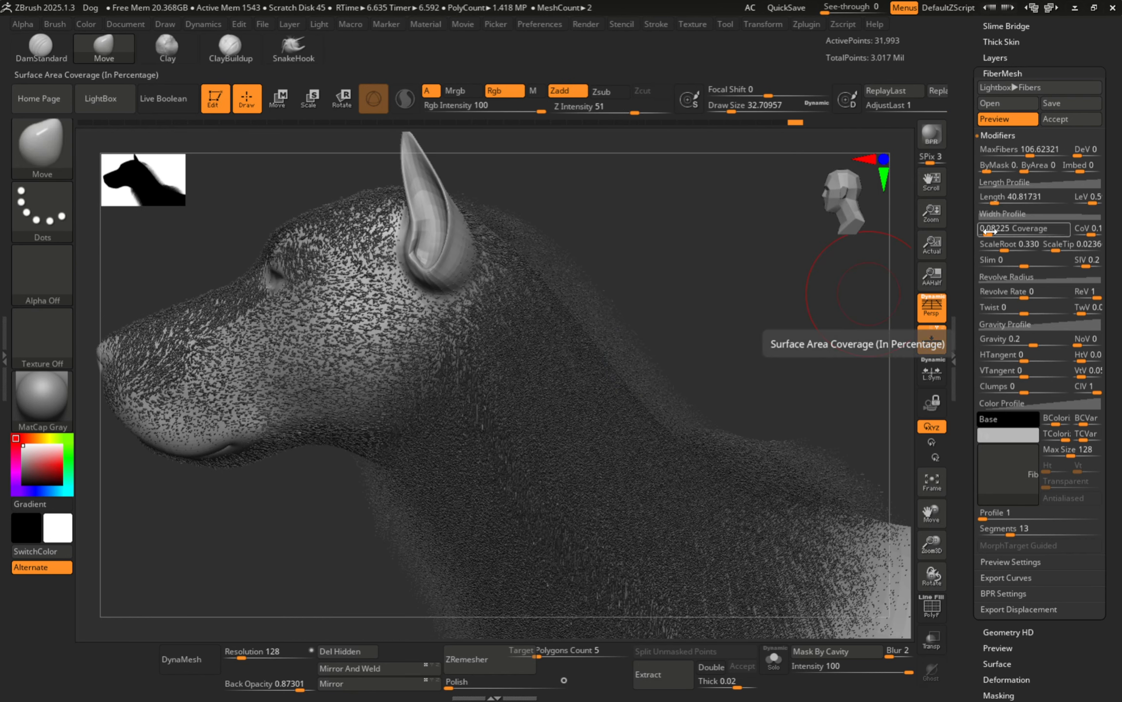
left_click_drag(990, 231, 994, 231)
mouse_move(629, 462)
right_mouse_down("alt")
mouse_move(624, 345)
mouse_move(554, 355)
mouse_move(721, 436)
mouse_move(684, 368)
mouse_move(622, 345)
mouse_move(647, 453)
right_mouse_up("alt")
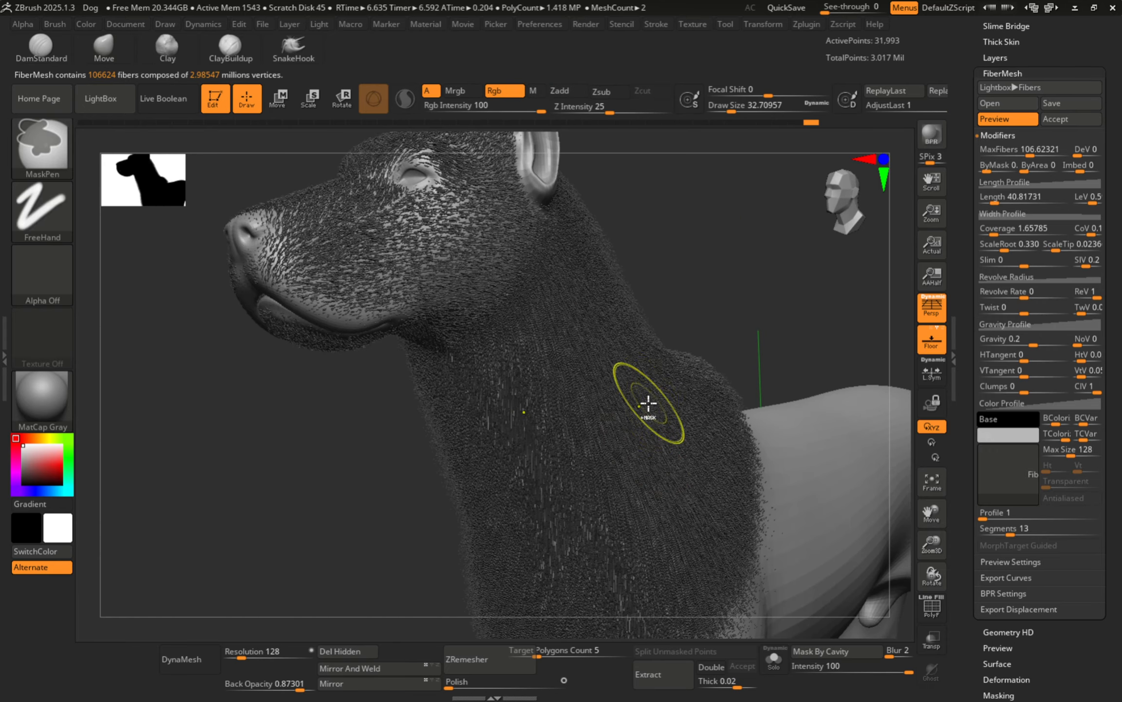
right_click_drag(649, 403, 595, 366, "ctrl")
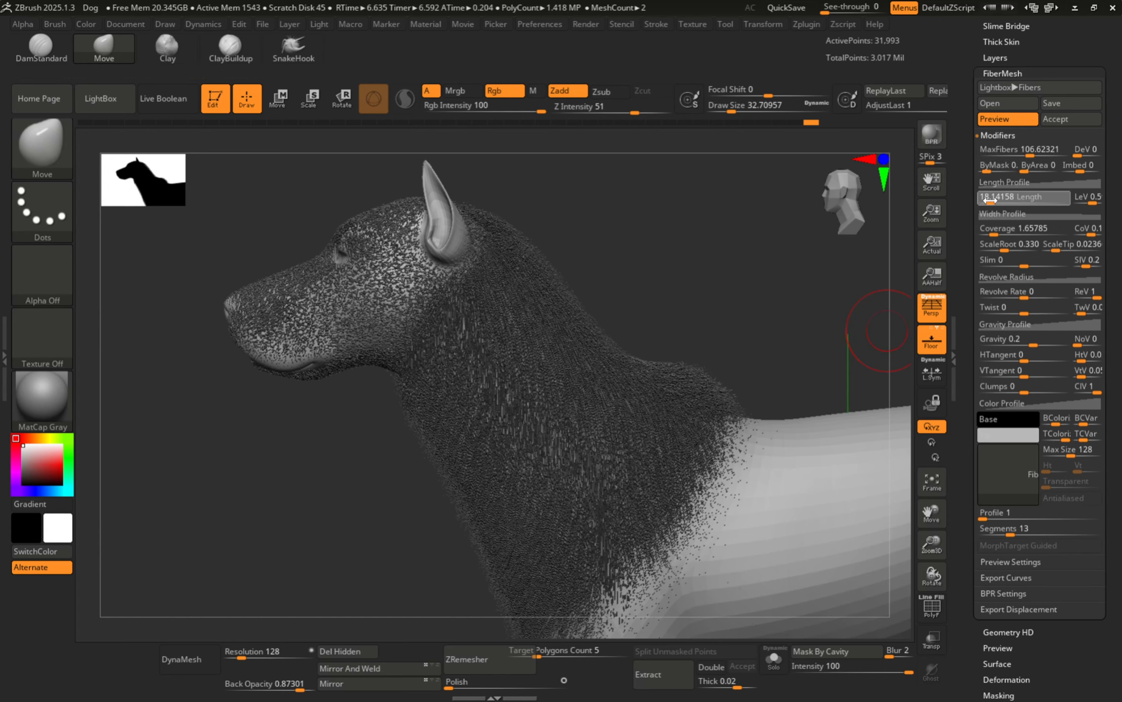
right_click_drag(603, 344, 704, 300)
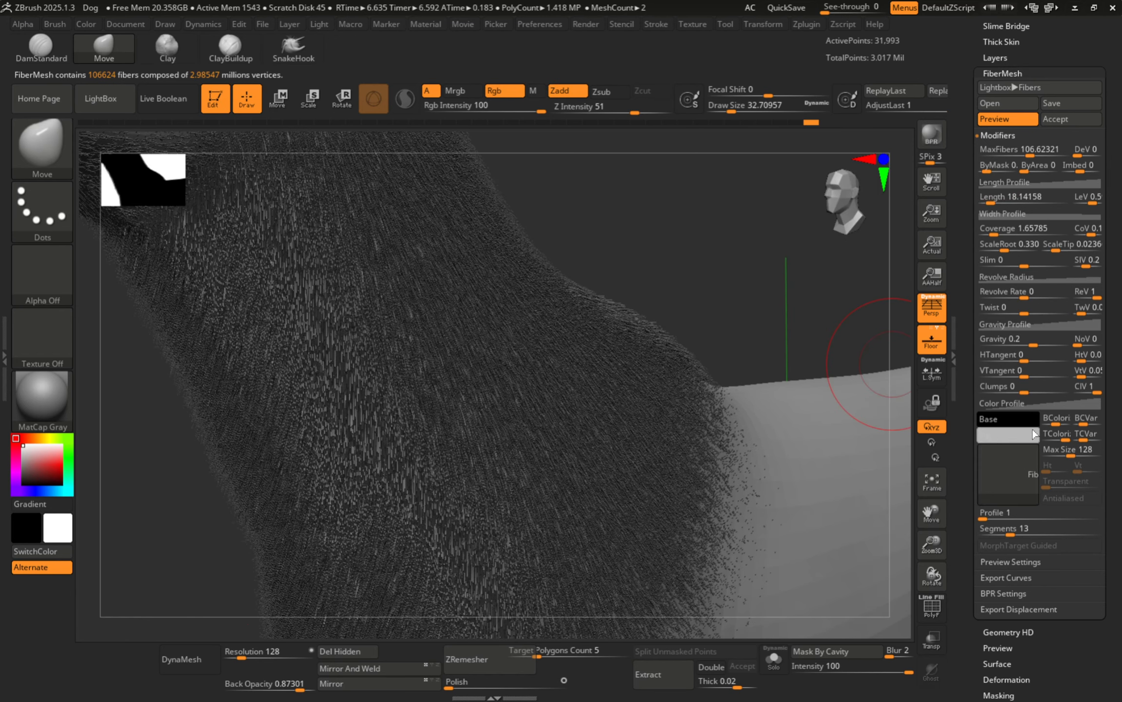
Step: Set the neck fibers' Clumps to about 0.26 and the Clumps Variation to about 0.18
left_click_drag(1025, 386, 1043, 386)
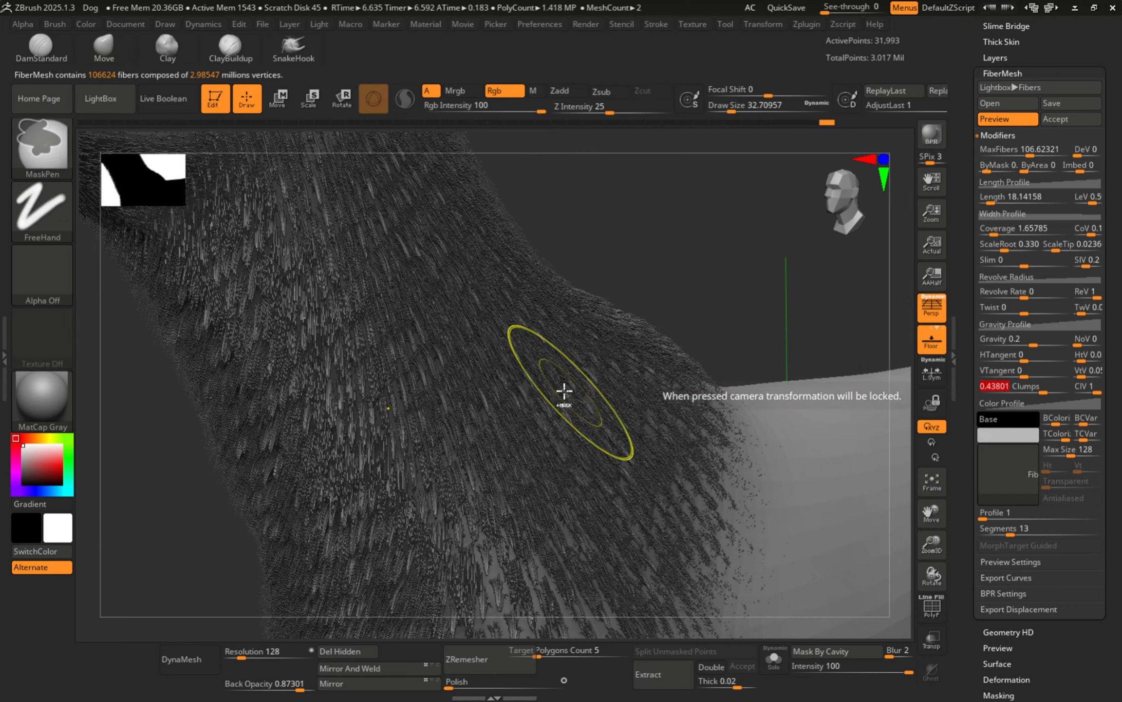
mouse_move(564, 390)
right_mouse_down("ctrl")
mouse_move(446, 373)
mouse_move(589, 388)
mouse_move(530, 412)
mouse_move(891, 396)
right_mouse_up("ctrl")
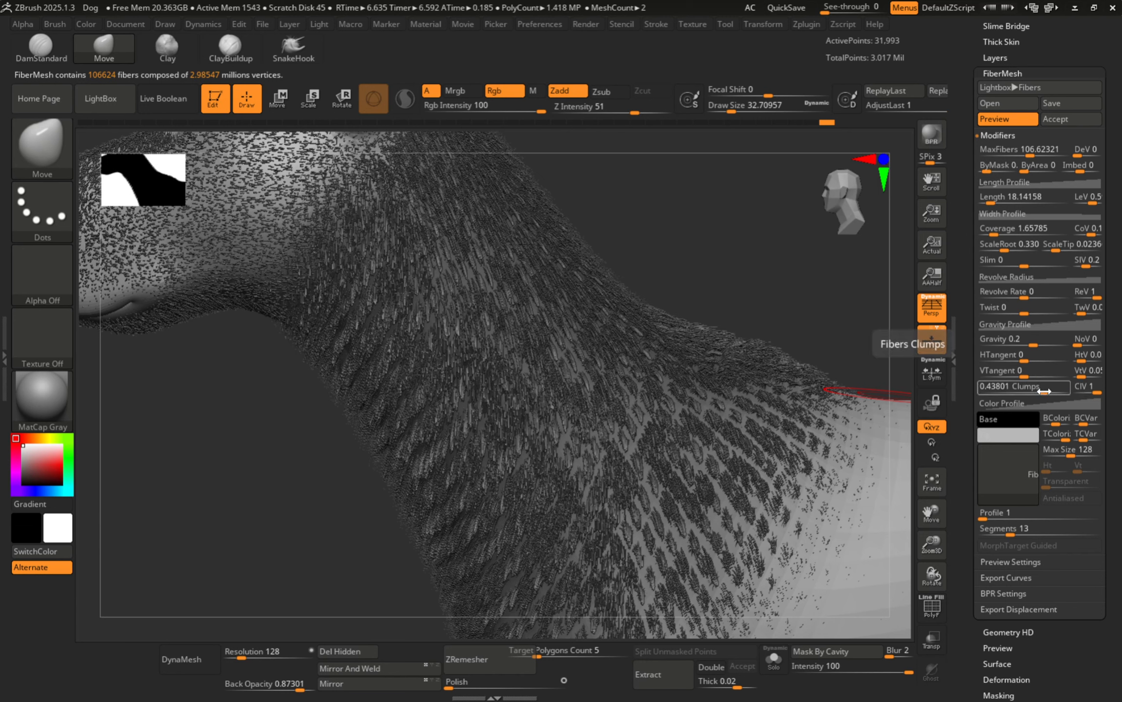
left_click_drag(1094, 390, 1090, 390)
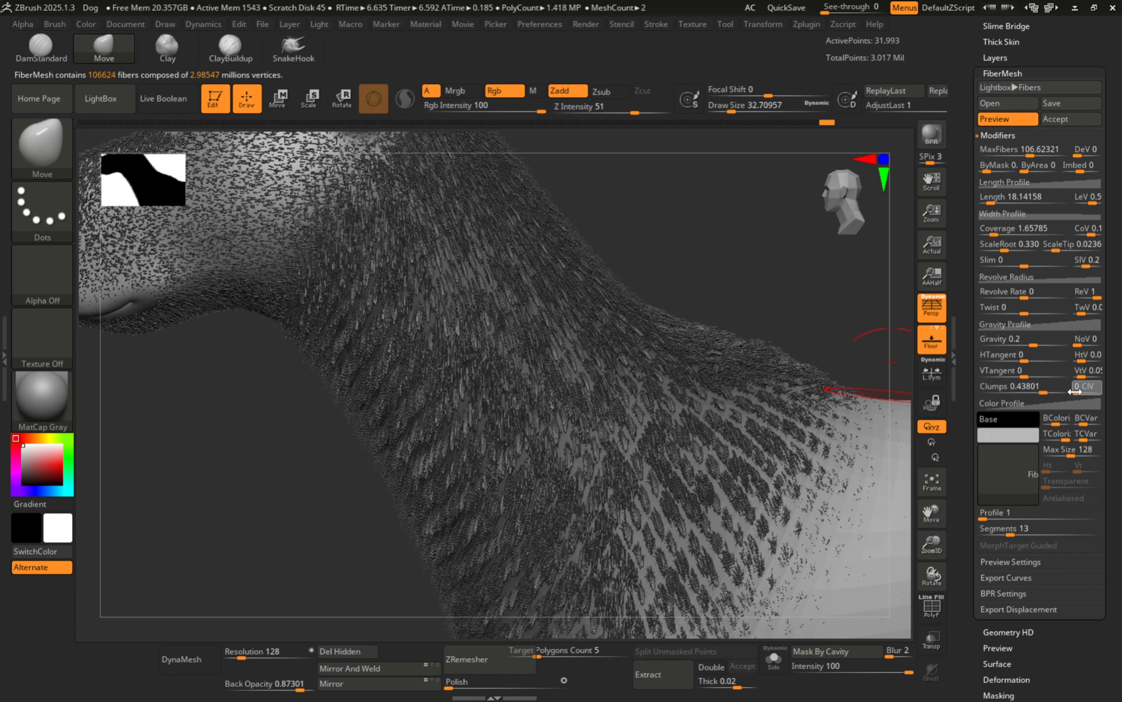
left_click(1078, 393)
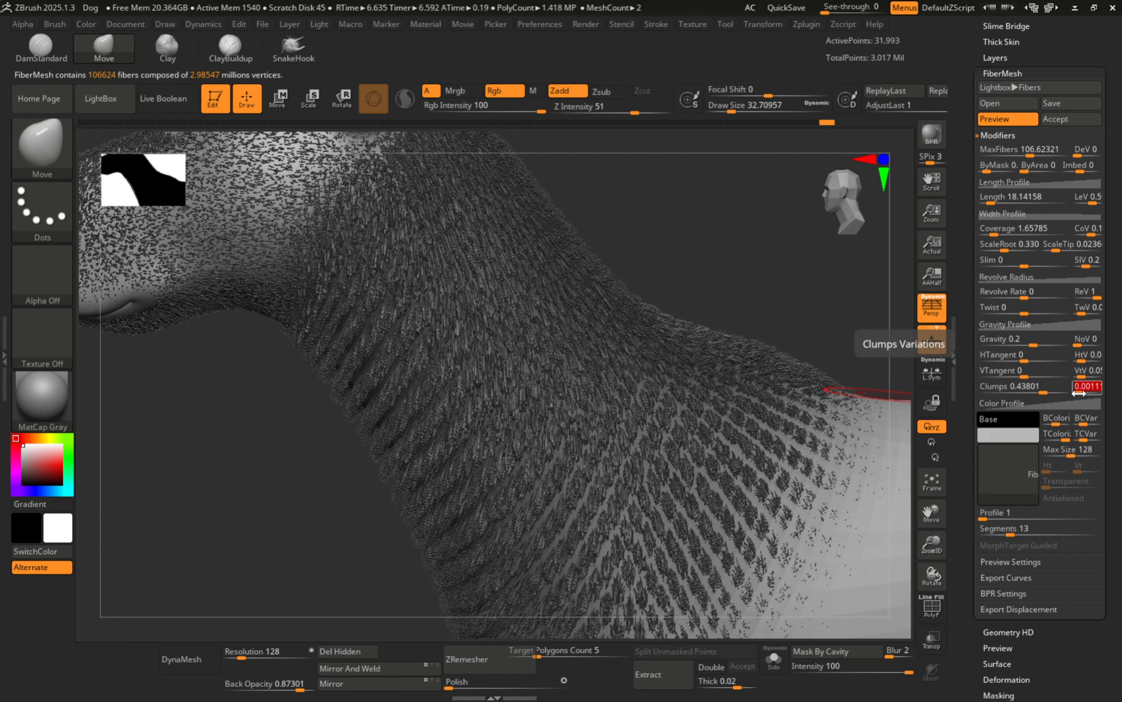
left_click_drag(1077, 393, 1036, 392)
mouse_move(509, 332)
right_mouse_down("ctrl")
mouse_move(493, 366)
mouse_move(531, 359)
mouse_move(476, 371)
mouse_move(469, 414)
mouse_move(650, 359)
right_mouse_up("ctrl")
right_click_drag(531, 314, 546, 375, "ctrl")
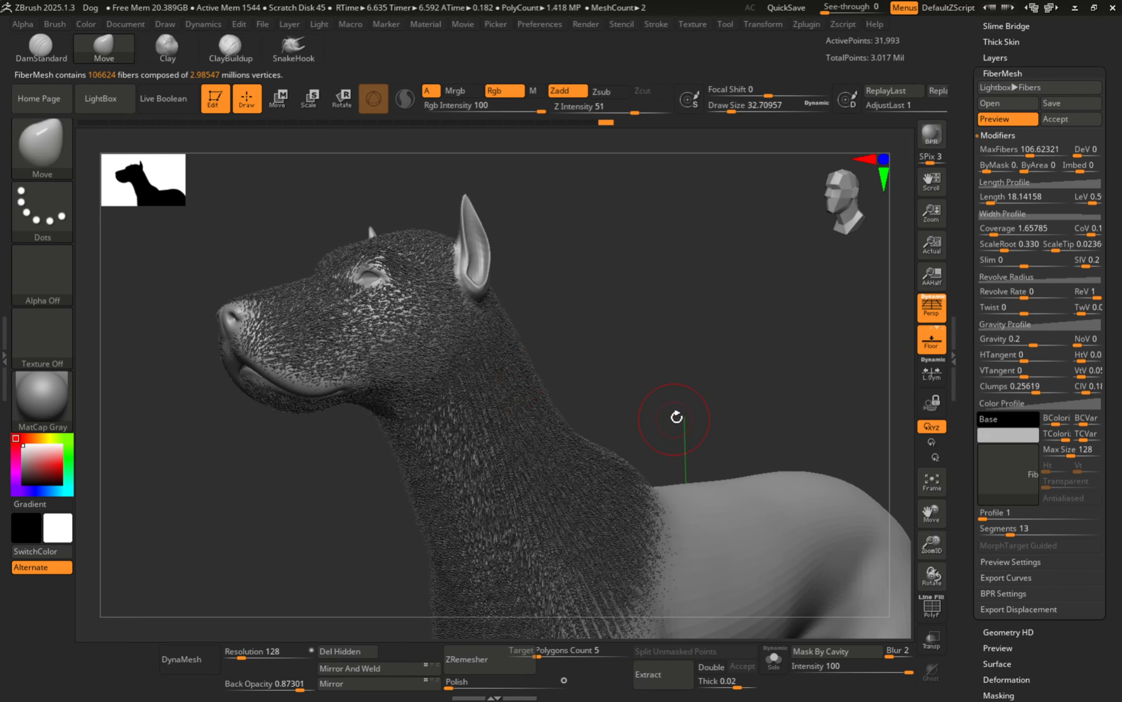
Step: Accept the previewed neck fur as a FiberMesh subtool and activate the Fast Preview mode
left_click(1070, 120)
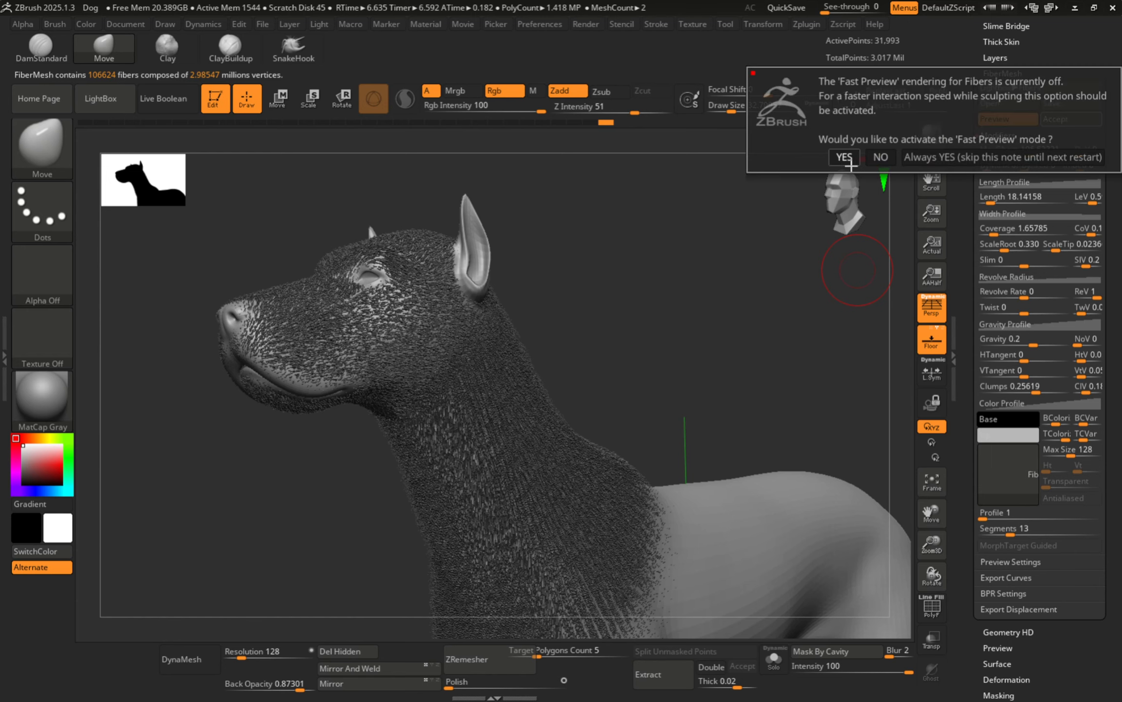
left_click(845, 157)
mouse_move(528, 443)
right_mouse_down("ctrl")
mouse_move(561, 326)
mouse_move(592, 312)
mouse_move(563, 298)
mouse_move(538, 371)
mouse_move(546, 351)
mouse_move(699, 336)
mouse_move(513, 333)
mouse_move(545, 327)
mouse_move(535, 322)
right_mouse_up("ctrl")
Step: Compare the head and neck fur in the subtool list and make the neck fur, Fibers62, active
left_click(392, 232, "alt")
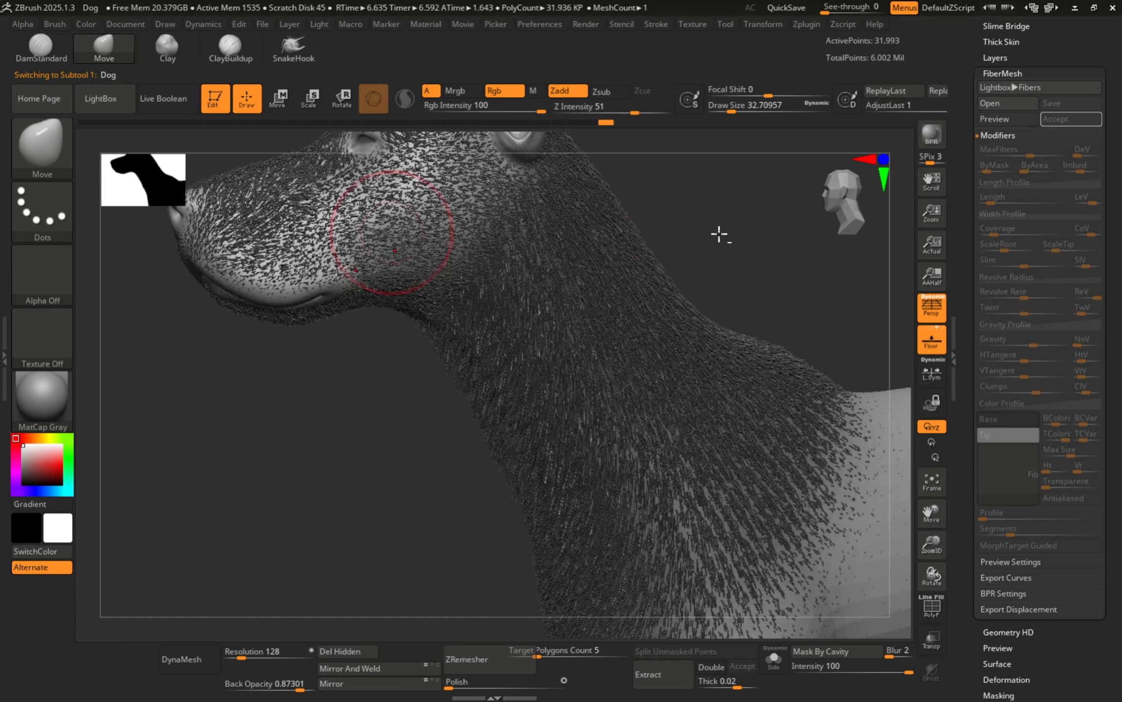
left_click(615, 377, "alt")
scroll(1049, 46, "up", 5)
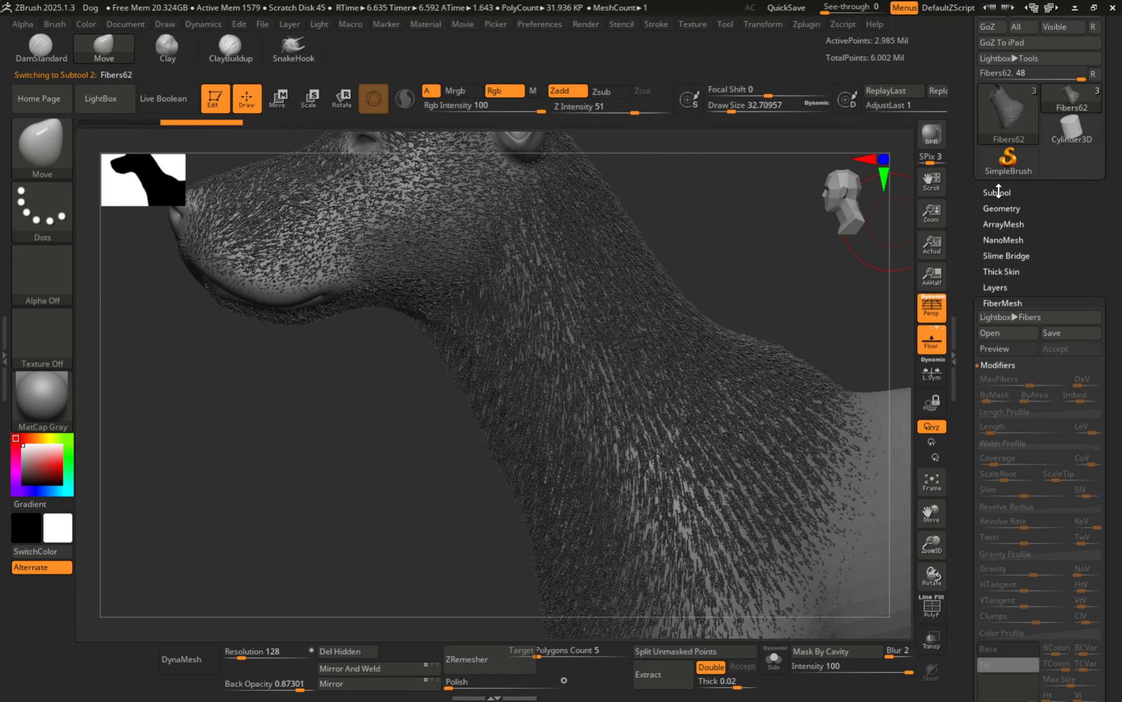
left_click(997, 192)
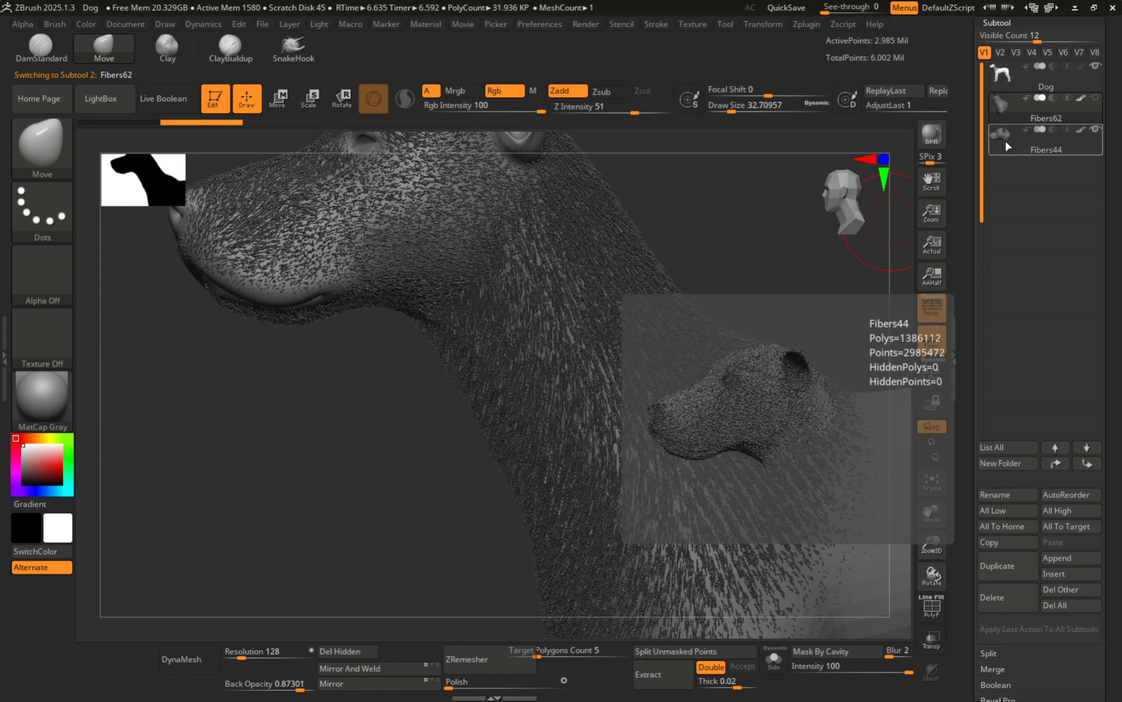
left_click(1005, 139)
left_click(1001, 111)
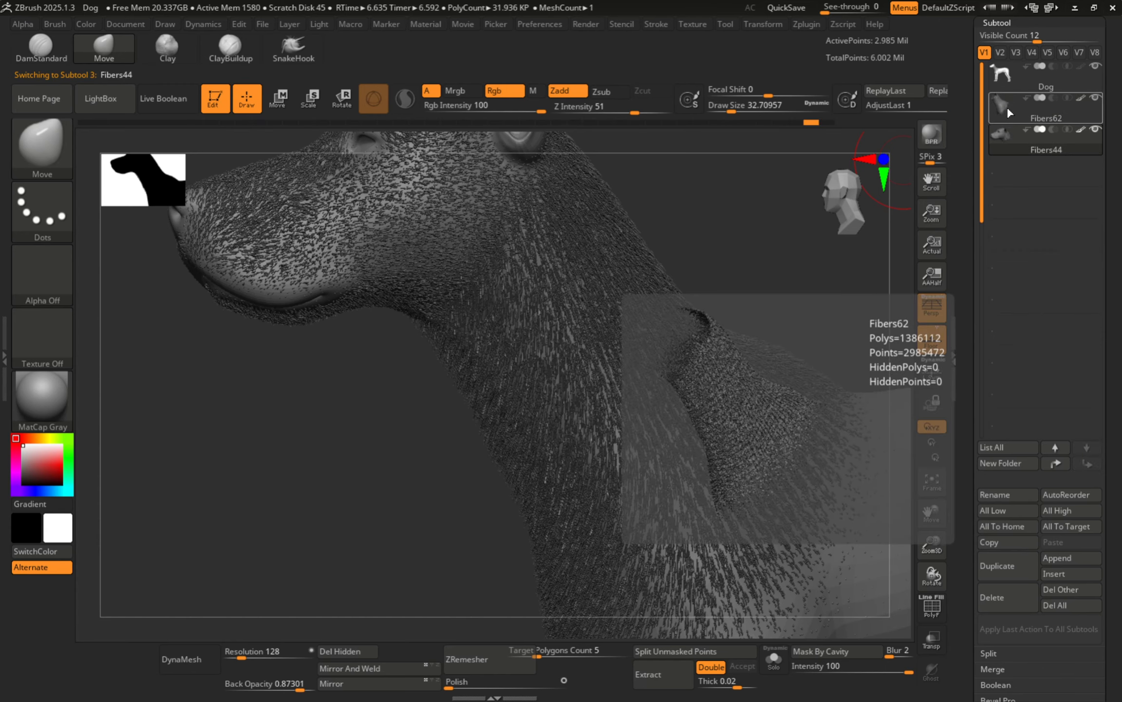
Step: Set the Move brush's draw size to about 97.22 for the neck fur and open the brush settings
mouse_move(612, 390)
right_mouse_down("alt")
mouse_move(596, 357)
mouse_move(541, 353)
right_mouse_up("alt")
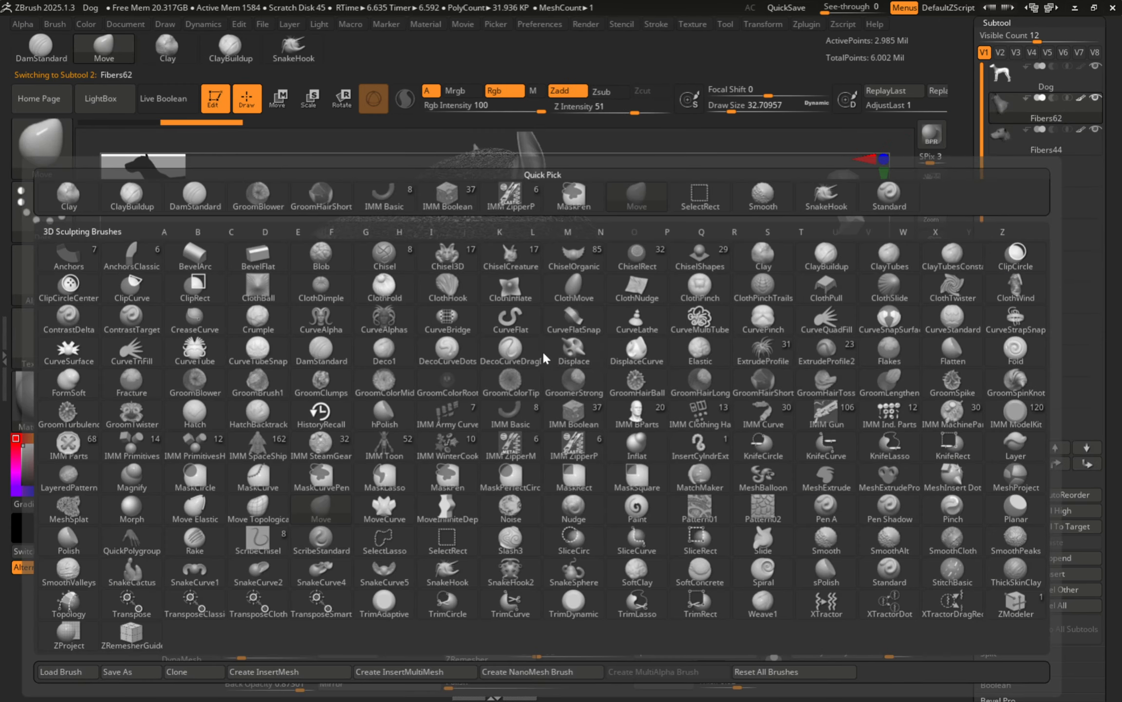
key("s")
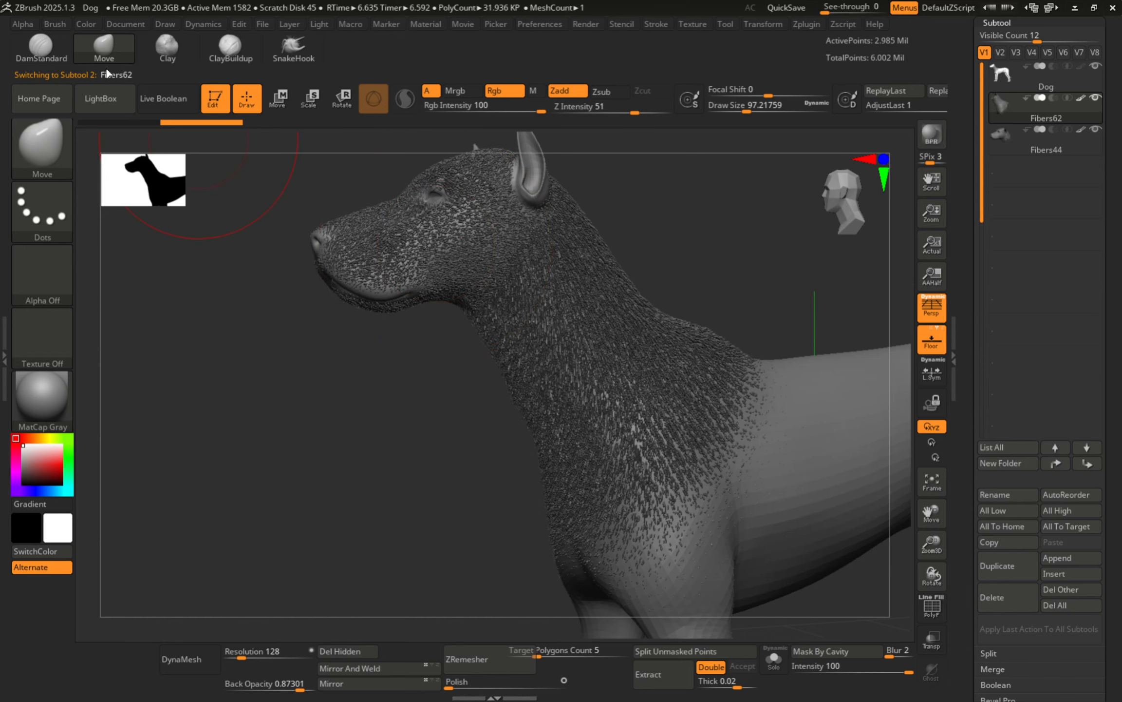
left_click(52, 24)
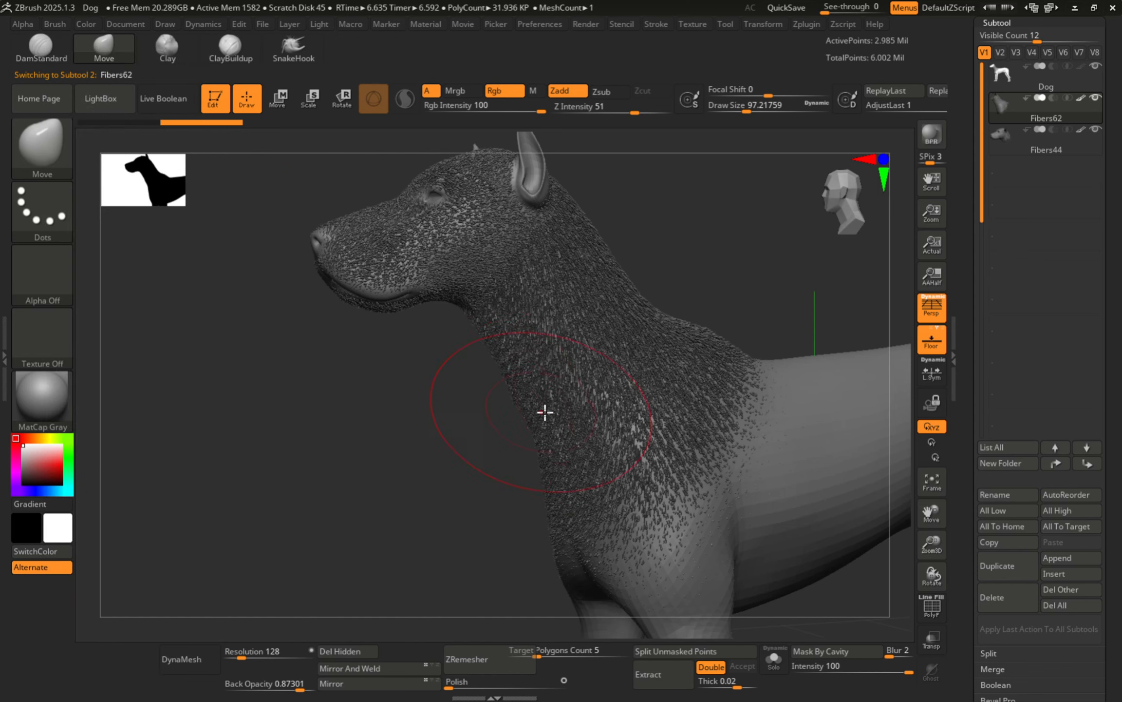
Step: Reduce the Move brush's draw size to about 64.88 and comb the fibers down along the dog's throat
right_click_drag(544, 411, 565, 368, "ctrl")
key("s")
left_click_drag(565, 368, 561, 364)
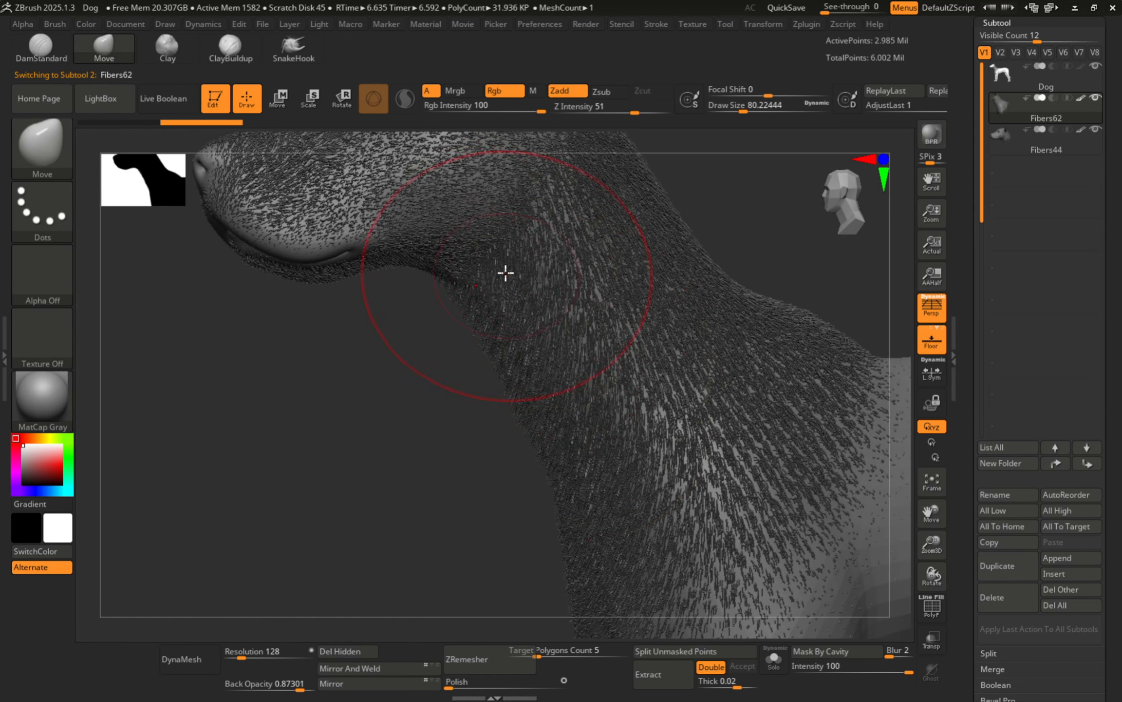
key("s")
left_click_drag(519, 307, 518, 303)
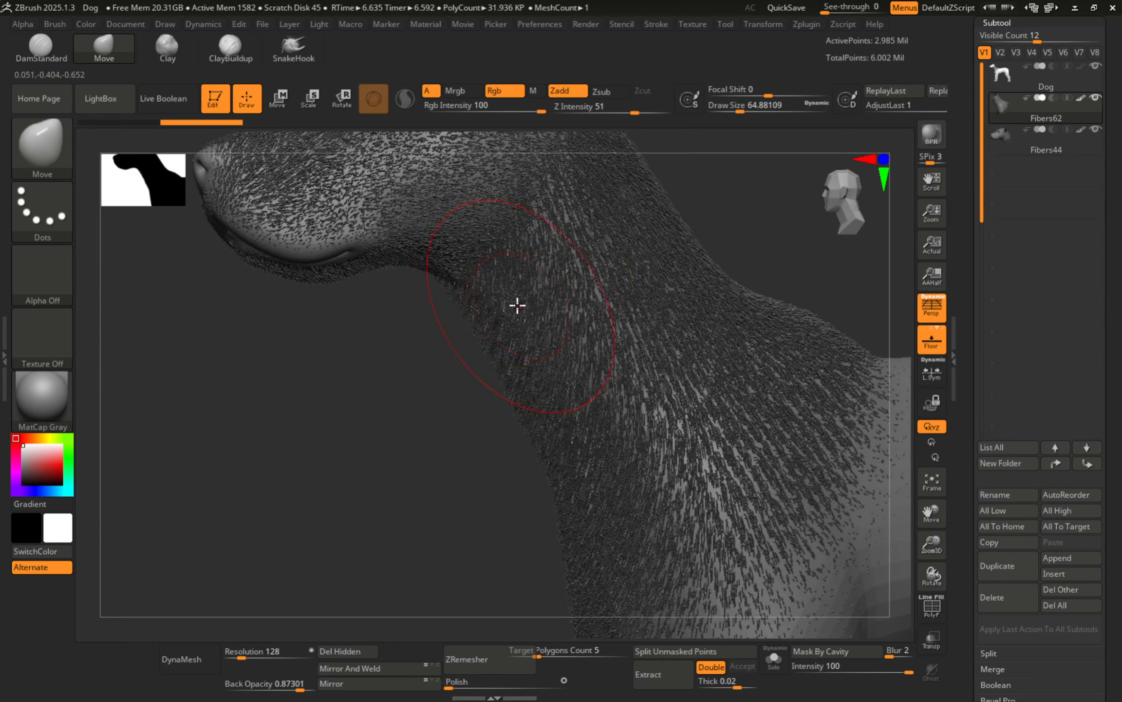
right_click_drag(518, 303, 494, 265)
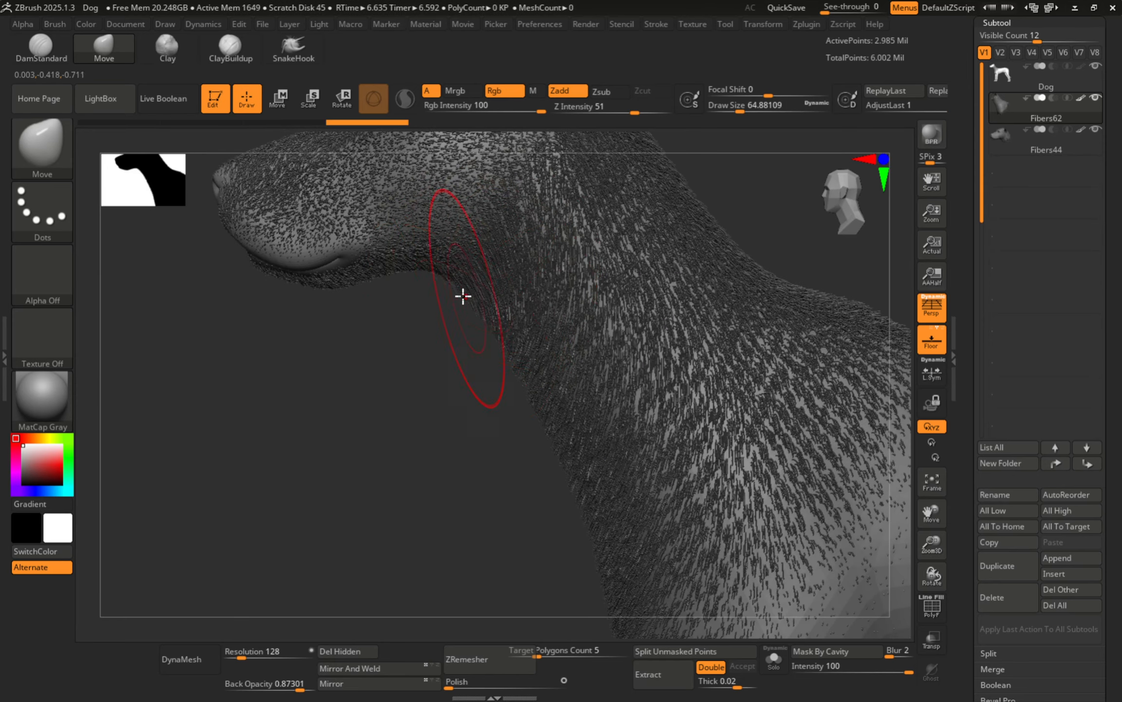
left_click_drag(517, 354, 527, 372)
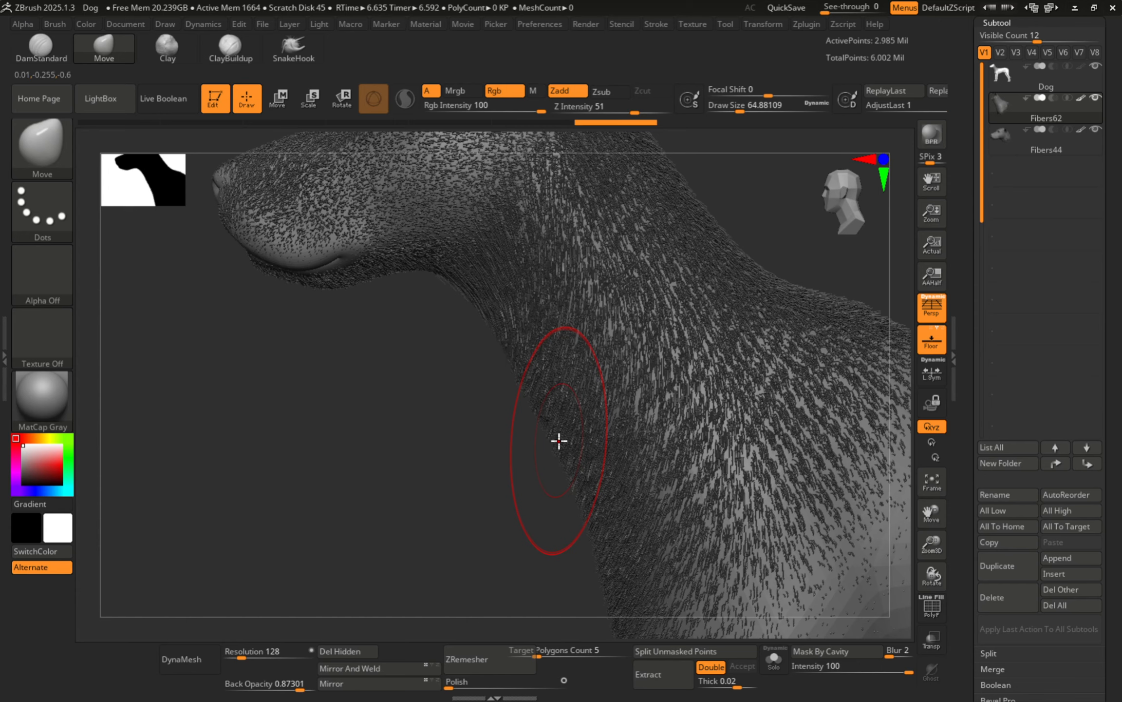
Step: Comb the fibers on the front of the lower neck and chest downward with the Move brush
left_click_drag(558, 440, 563, 457)
right_click_drag(574, 445, 556, 403, "alt")
left_click_drag(557, 403, 565, 434)
left_click_drag(566, 491, 606, 566)
left_click_drag(641, 465, 626, 526)
right_click_drag(675, 304, 682, 449, "alt")
mouse_move(630, 318)
right_mouse_down("ctrl")
mouse_move(584, 299)
mouse_move(556, 328)
mouse_move(586, 326)
mouse_move(525, 239)
right_mouse_up("ctrl")
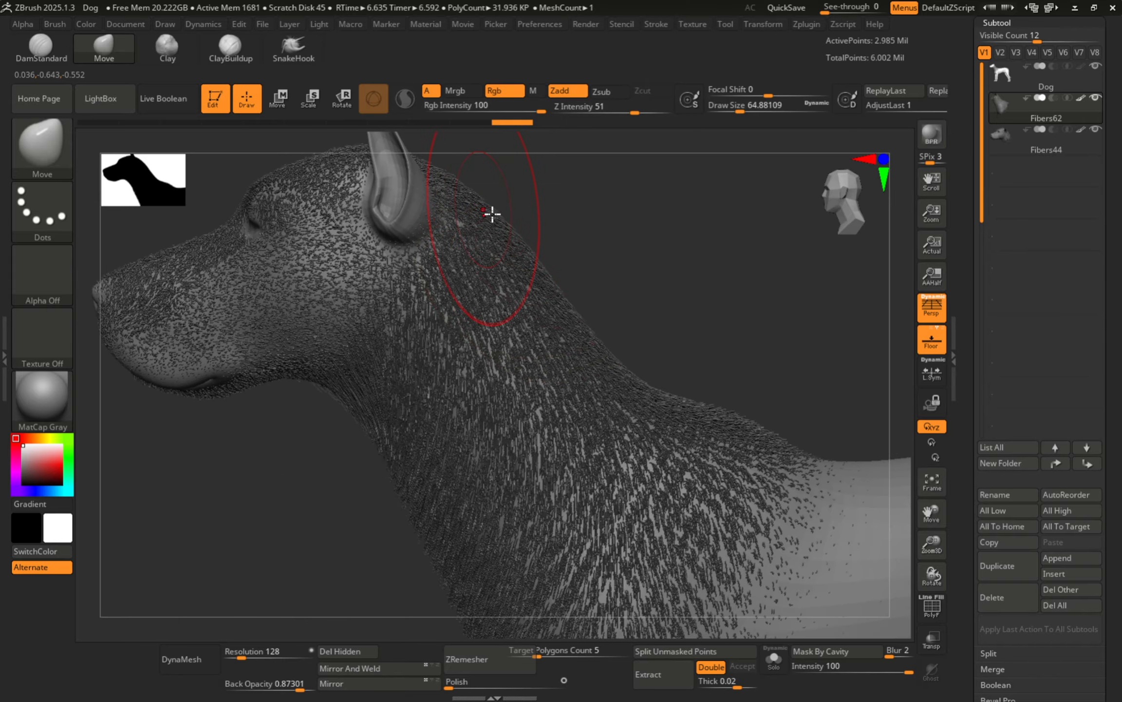
Step: Set the Move brush's draw size to about 48.65 and adjust the fibers on the side of the neck, undoing the last stroke
key("s")
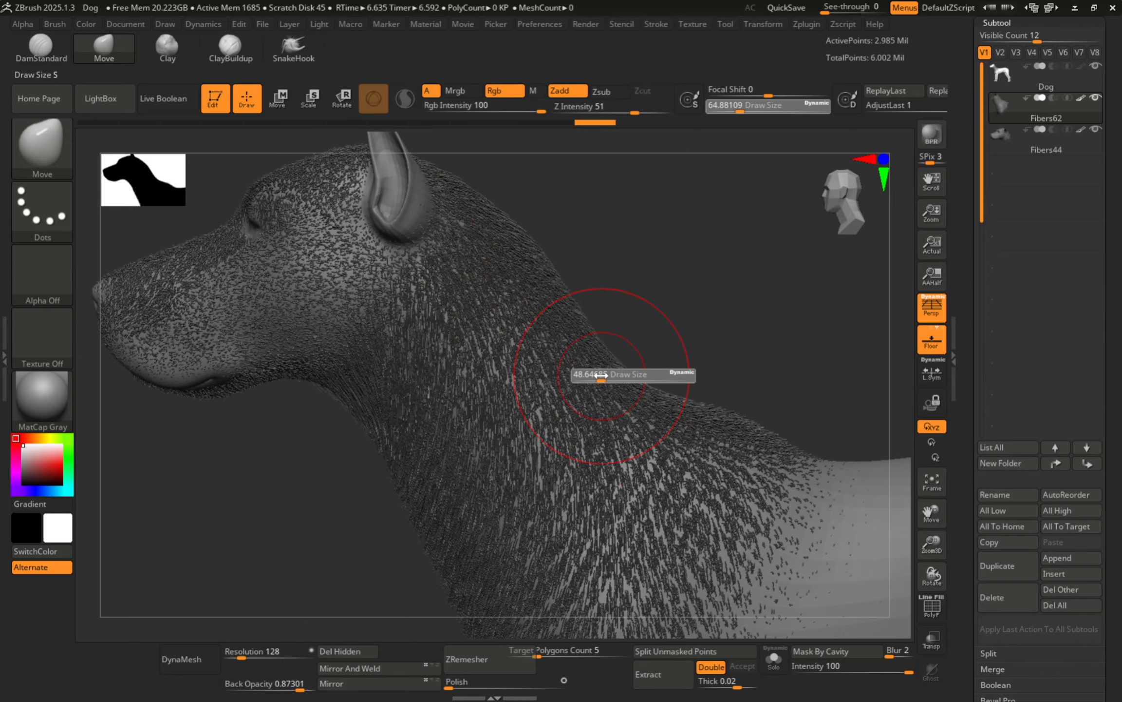
left_click_drag(751, 488, 738, 506)
mouse_move(505, 283)
right_mouse_down()
mouse_move(489, 305)
mouse_move(478, 298)
right_mouse_up()
mouse_move(429, 263)
left_mouse_down()
mouse_move(371, 238)
mouse_move(381, 239)
left_mouse_up()
left_click_drag(447, 316, 458, 331)
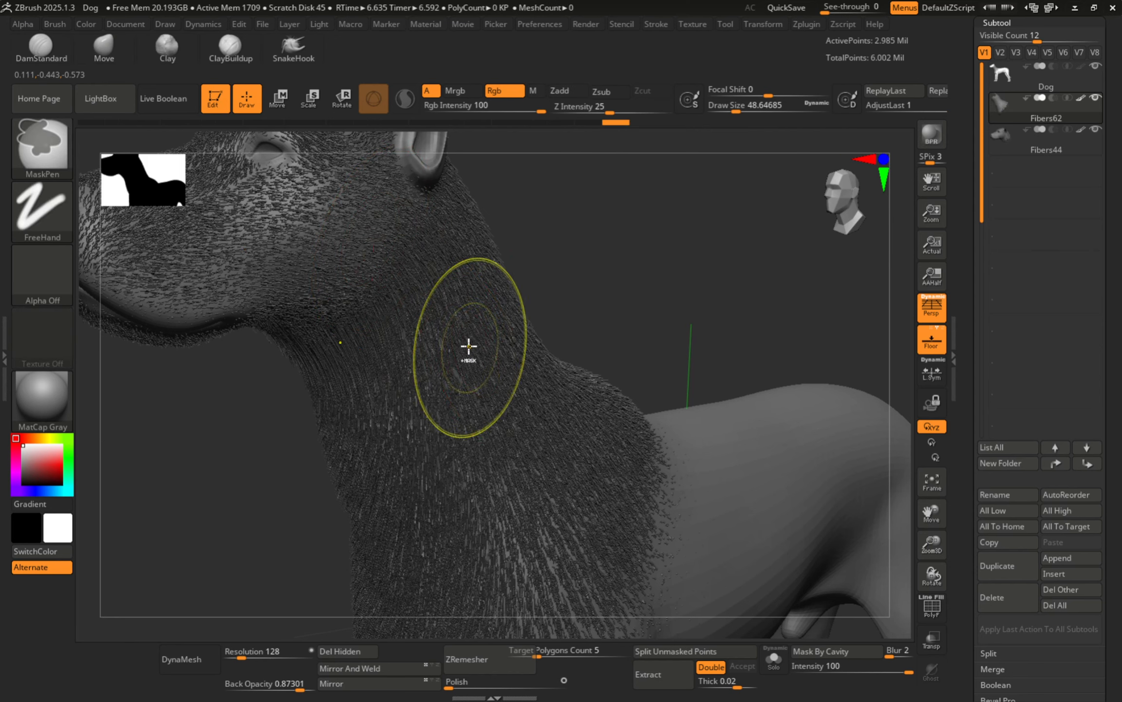
key("ctrl+z")
key("ctrl+z")
key("ctrl+shift+z")
Step: Comb the fibers on the opposite side of the neck, from below the ear and jaw toward the shoulder
mouse_move(509, 382)
right_mouse_down()
mouse_move(521, 321)
mouse_move(473, 353)
mouse_move(403, 363)
mouse_move(433, 351)
right_mouse_up()
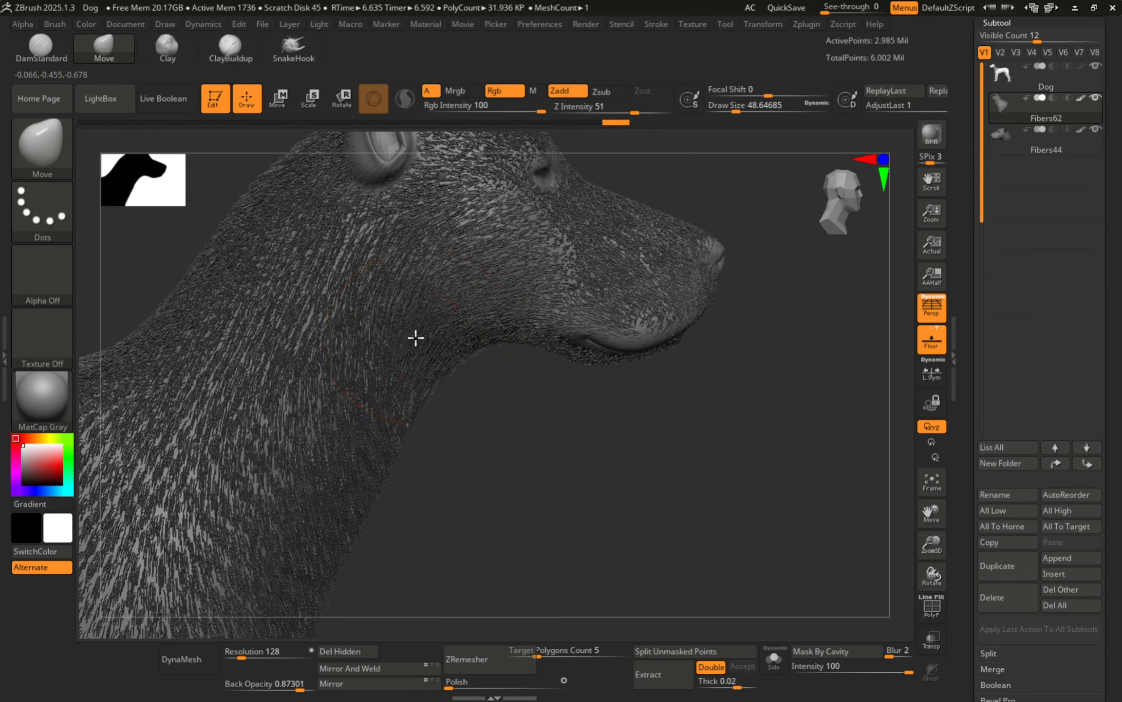
left_click_drag(415, 337, 382, 388)
left_click_drag(320, 361, 305, 338)
mouse_move(304, 337)
right_mouse_down("alt")
mouse_move(394, 402)
mouse_move(396, 391)
right_mouse_up("alt")
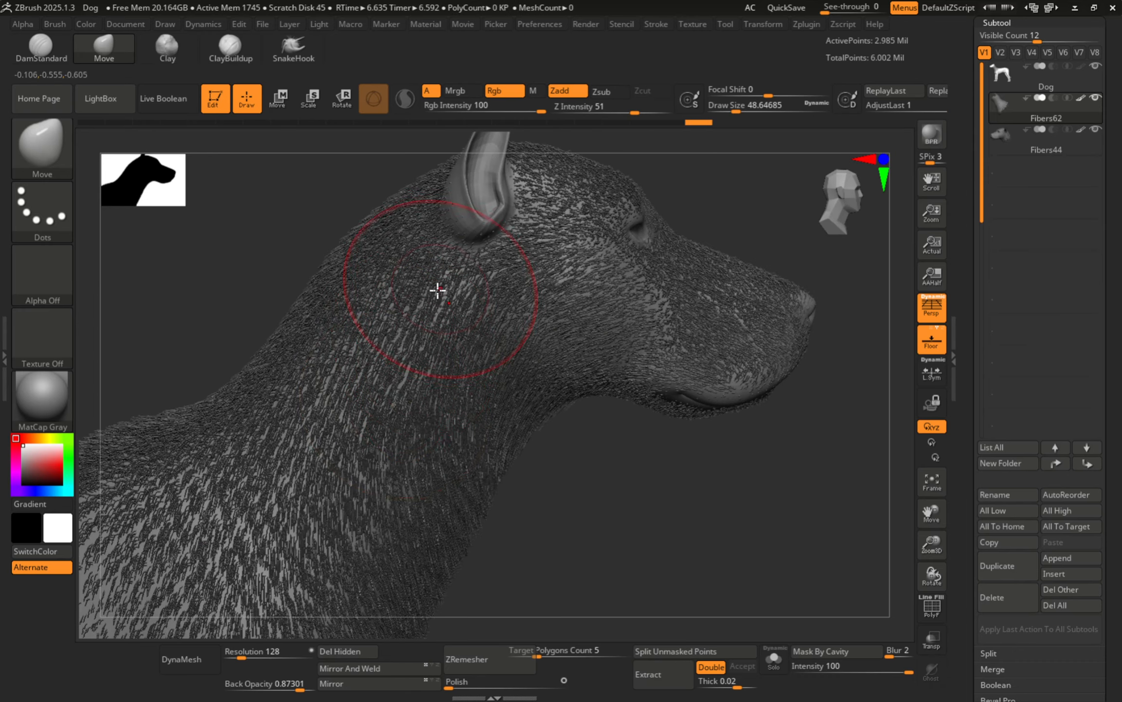
left_click_drag(438, 291, 416, 310)
left_click_drag(379, 366, 388, 419)
Step: Comb the fibers over the shoulder and the base of the neck on the same side
right_click_drag(461, 303, 351, 453, "ctrl")
right_click_drag(351, 453, 430, 344, "alt")
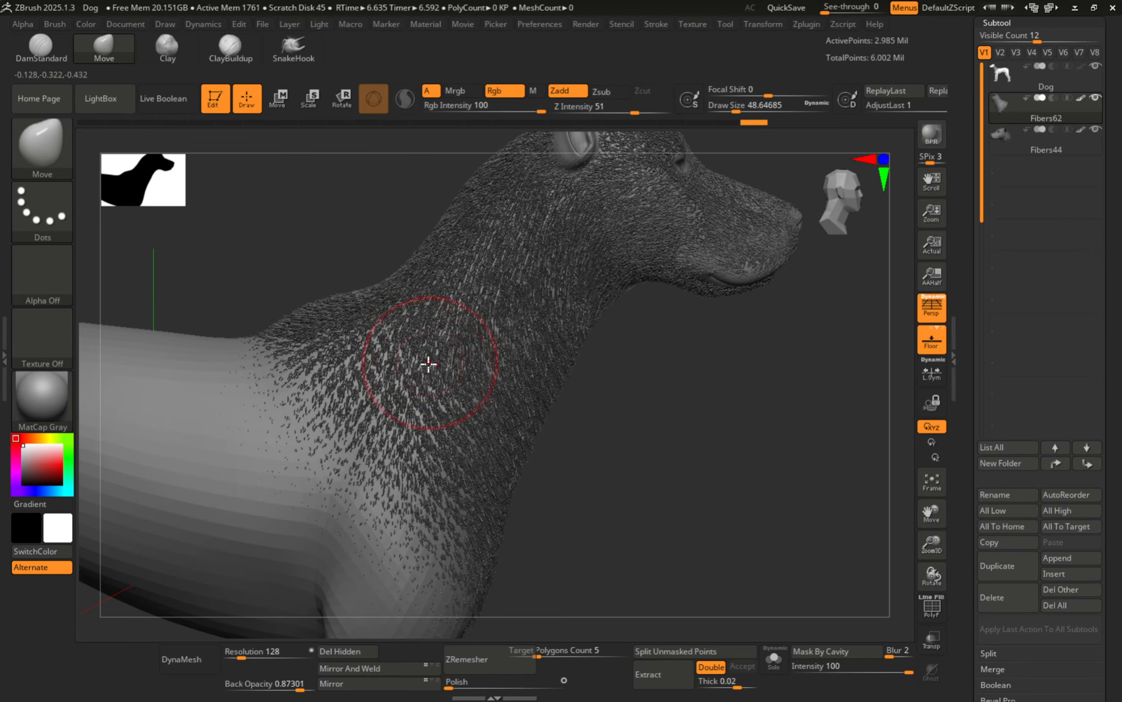
mouse_move(408, 405)
left_mouse_down()
mouse_move(432, 428)
mouse_move(416, 455)
left_mouse_up()
mouse_move(456, 343)
right_mouse_down("alt")
mouse_move(343, 388)
mouse_move(699, 301)
right_mouse_up("alt")
right_click_drag(713, 255, 692, 366, "alt")
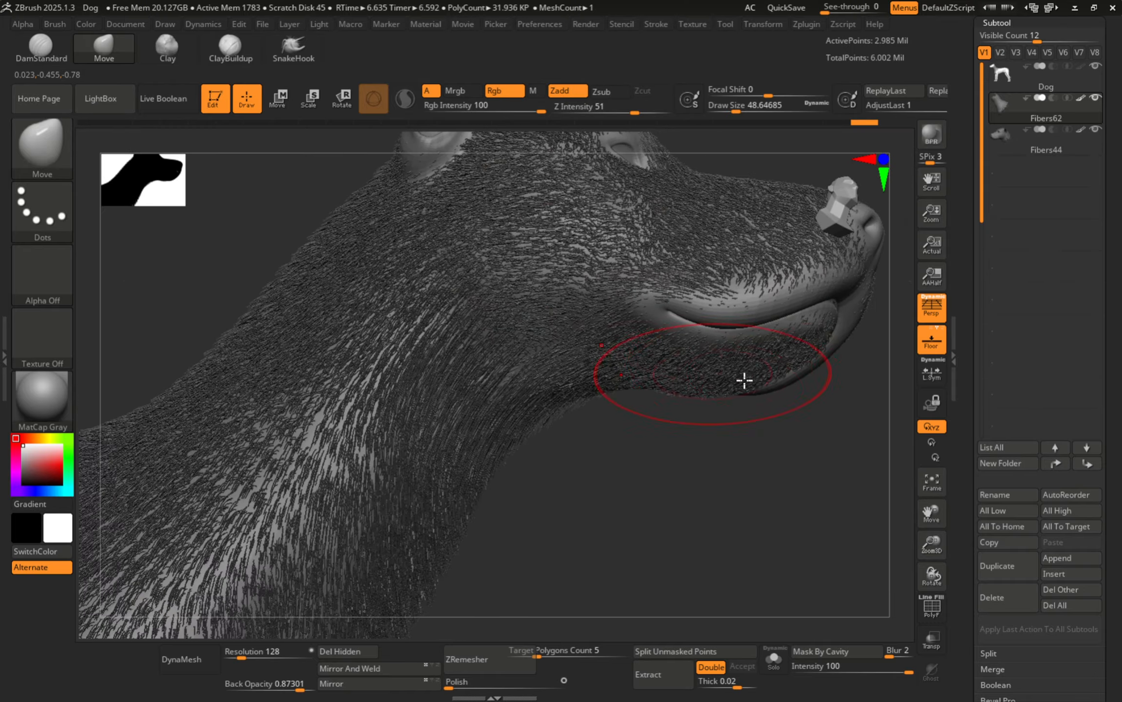
mouse_move(508, 333)
right_mouse_down()
mouse_move(502, 368)
mouse_move(423, 351)
mouse_move(487, 409)
right_mouse_up()
right_click_drag(488, 409, 481, 389, "ctrl")
left_click_drag(369, 451, 330, 446)
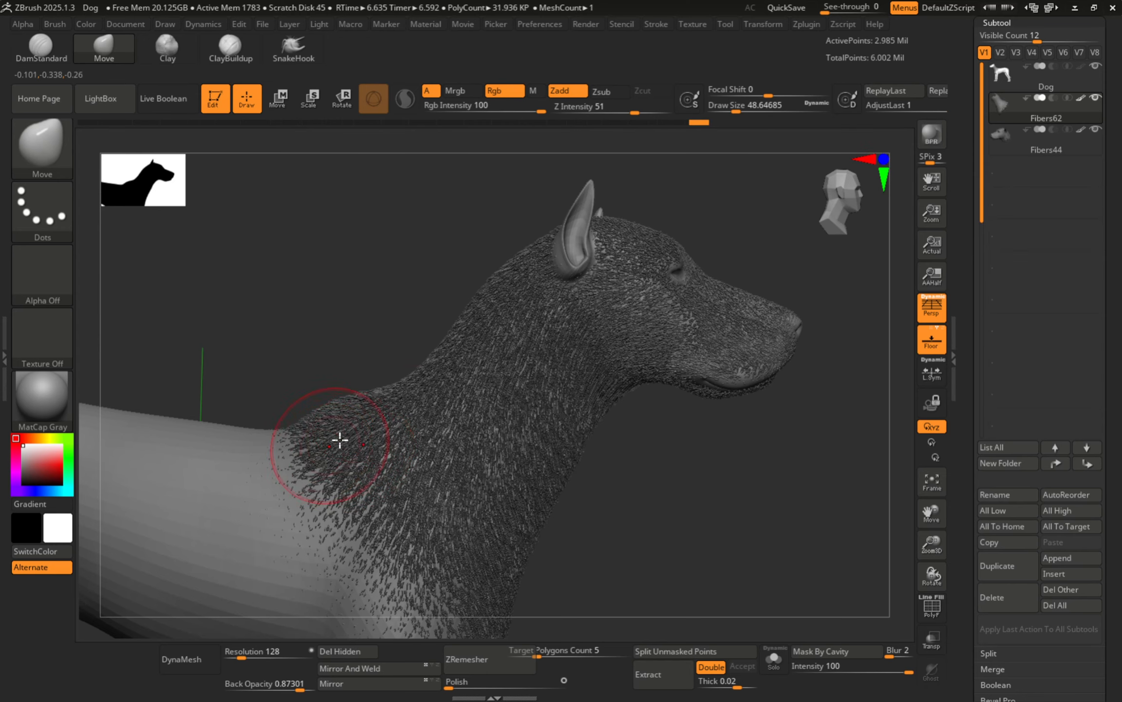
left_click_drag(435, 397, 420, 407)
Step: Touch up the upper neck fibers around the ear and jaw with short downward Move strokes
mouse_move(485, 388)
right_mouse_down()
mouse_move(388, 376)
mouse_move(539, 380)
right_mouse_up()
left_click_drag(629, 320, 617, 345)
left_click_drag(656, 301, 648, 329)
right_click_drag(648, 330, 607, 389, "alt")
right_click_drag(607, 388, 455, 372, "ctrl")
right_click_drag(456, 373, 559, 378, "alt")
Step: Choose the GroomTurbulence brush and set its draw size to about 53.79 and Z Intensity to 26
key("b")
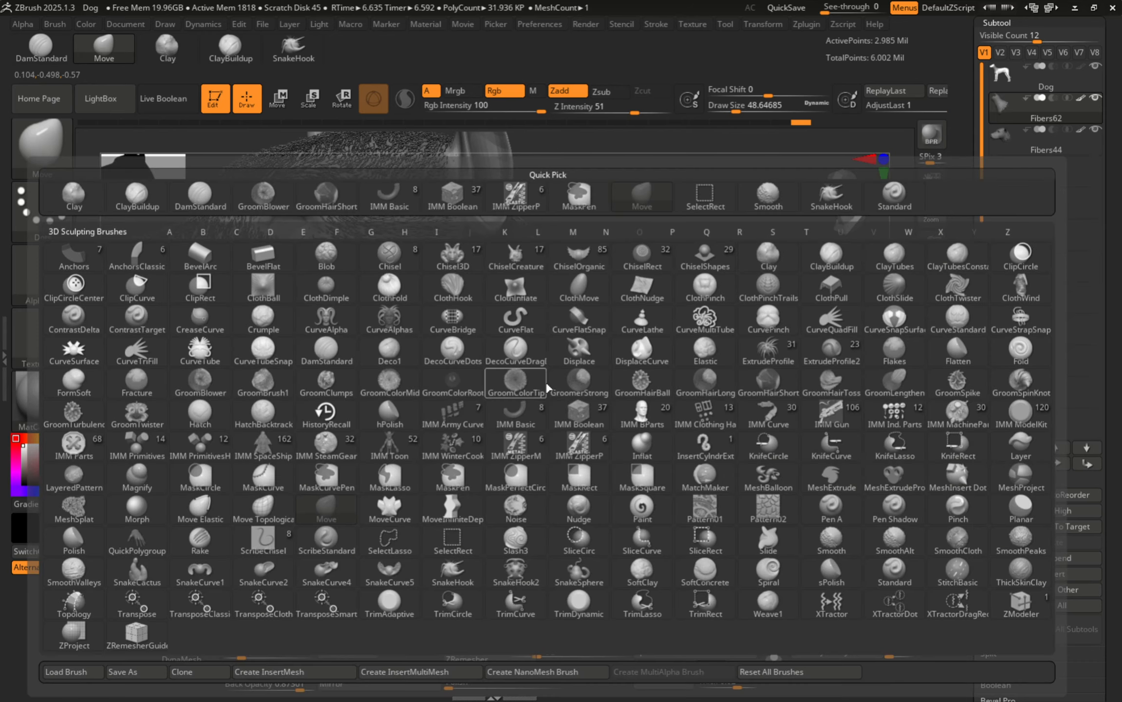
key("g")
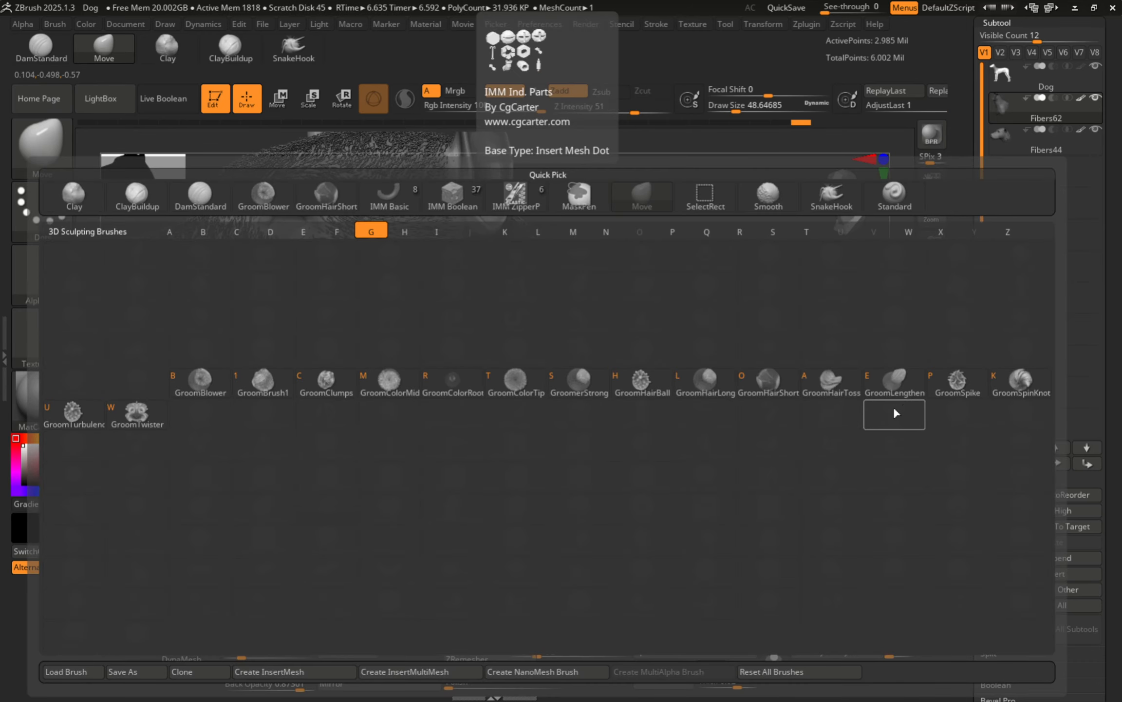
left_click(95, 417)
right_click_drag(503, 424, 489, 419, "ctrl")
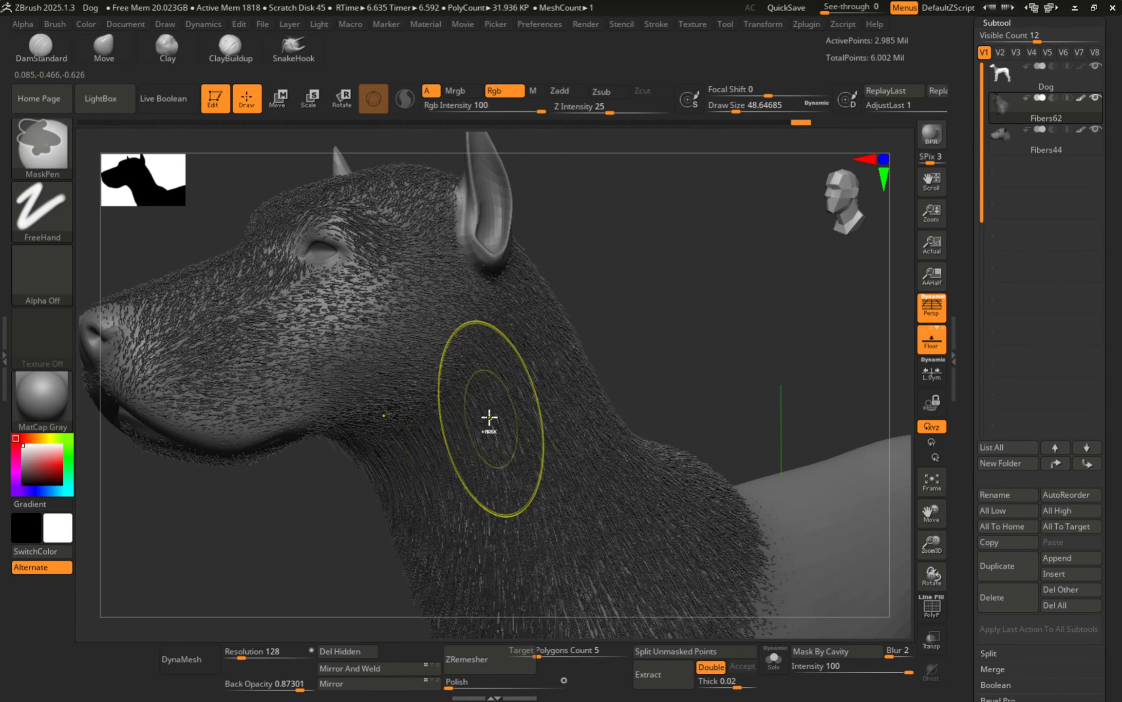
key("s")
left_click(503, 414)
left_click_drag(626, 110, 610, 110)
Step: Add turbulence to the fibers down the side of the neck to the chest and shoulder
mouse_move(500, 397)
left_mouse_down()
mouse_move(553, 444)
mouse_move(574, 515)
left_mouse_up()
right_click_drag(563, 521, 576, 373, "alt")
left_click_drag(458, 363, 518, 507)
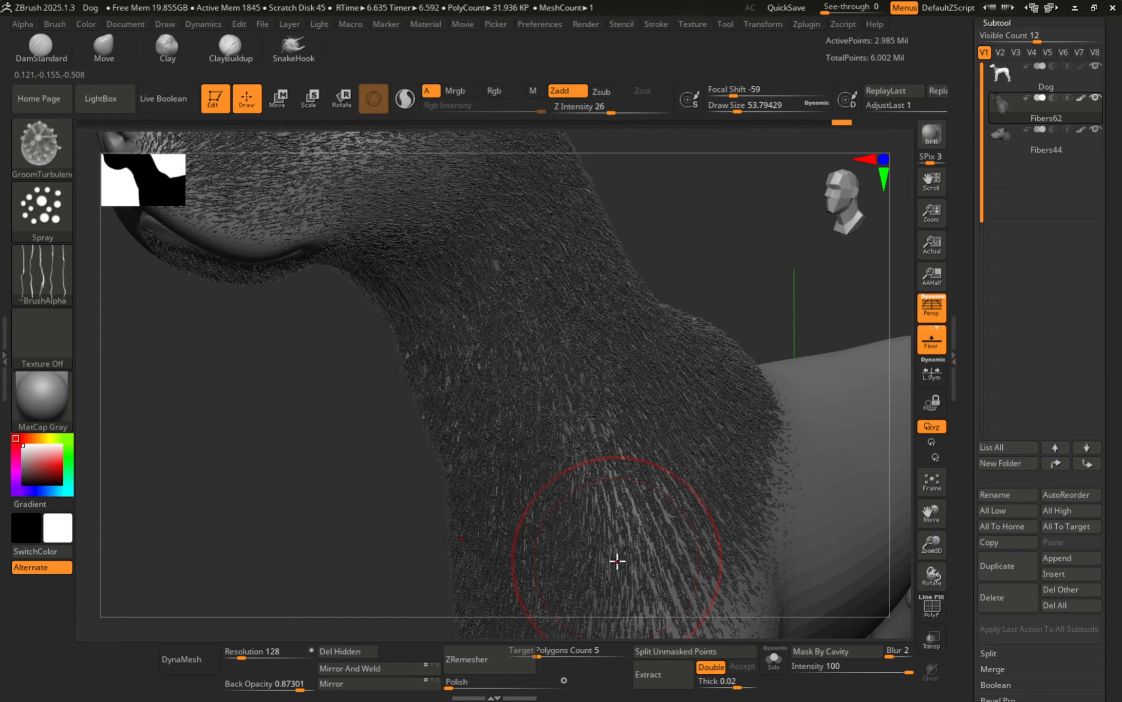
left_click_drag(617, 561, 633, 570)
Step: Add turbulence to the fibers along the back of the neck and below the ear
mouse_move(592, 261)
right_mouse_down("alt")
mouse_move(603, 383)
mouse_move(579, 389)
right_mouse_up("alt")
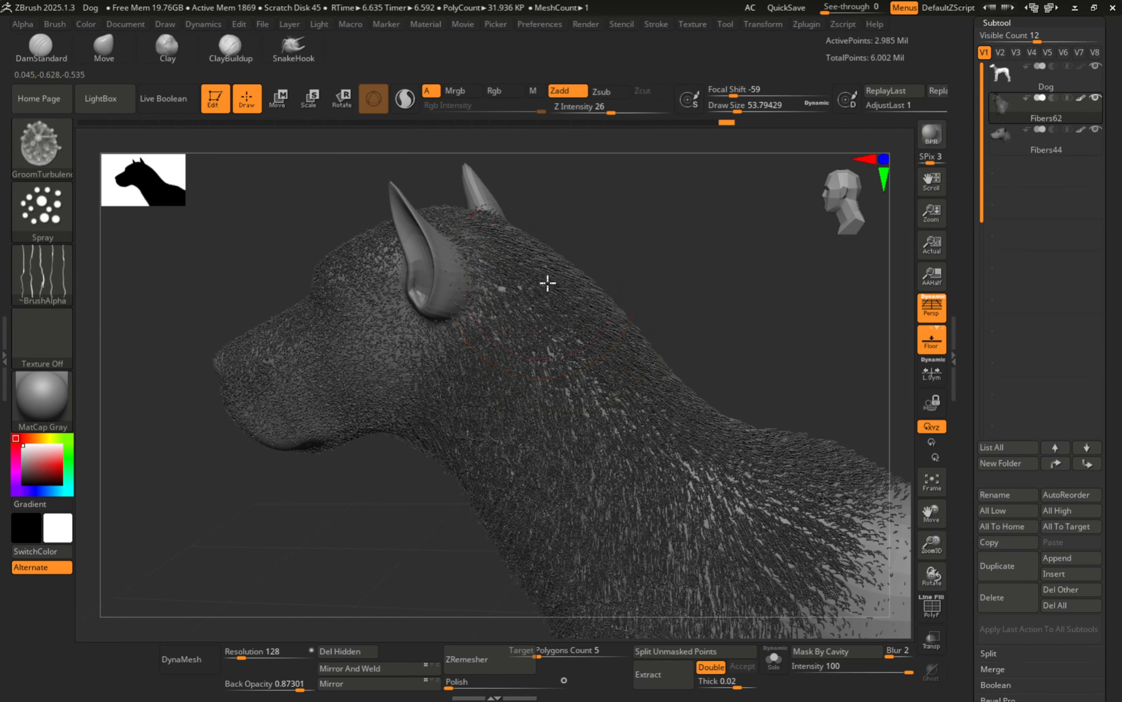
left_click_drag(547, 282, 772, 478)
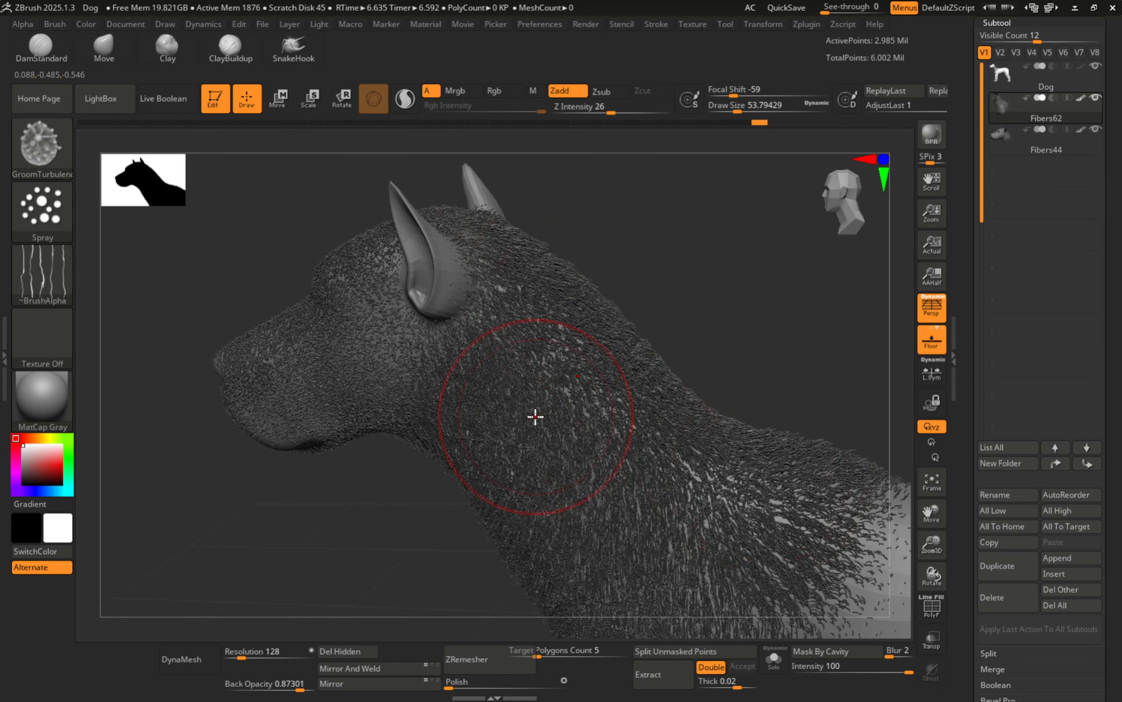
left_click_drag(535, 417, 594, 446)
Step: Frame the furred head and neck in a three-quarter view and render them with BPR
right_click_drag(594, 427, 568, 379, "shift")
right_click_drag(676, 428, 565, 329, "alt")
right_click_drag(692, 358, 614, 420, "ctrl")
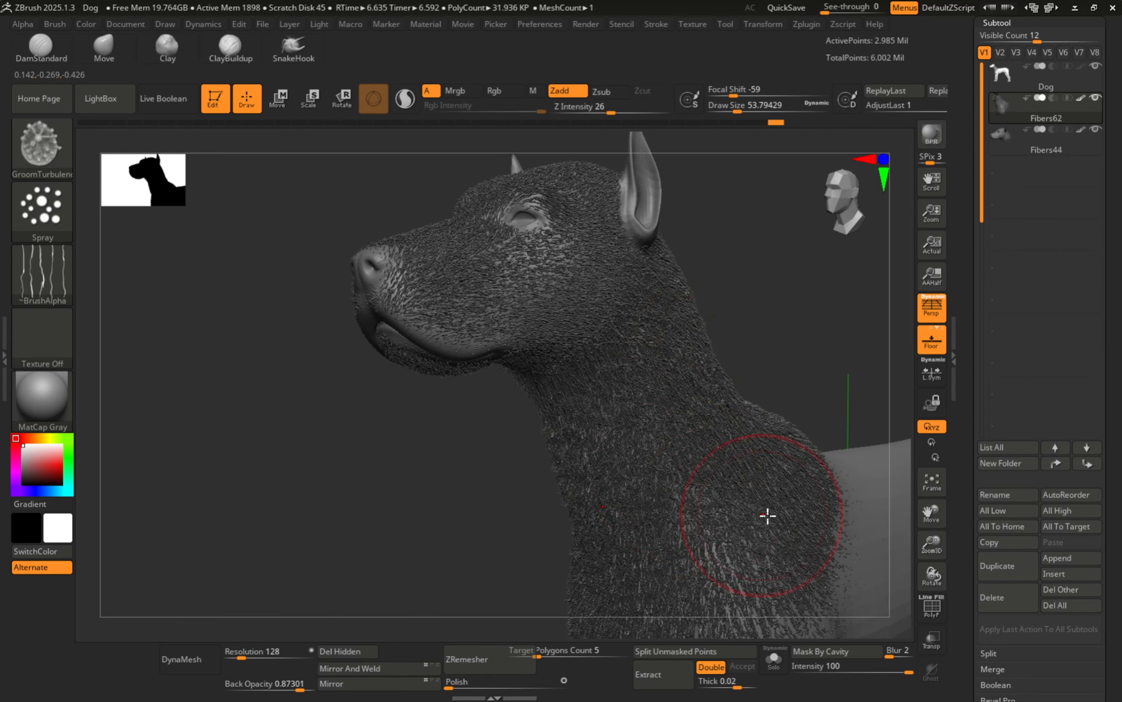
left_click(945, 142)
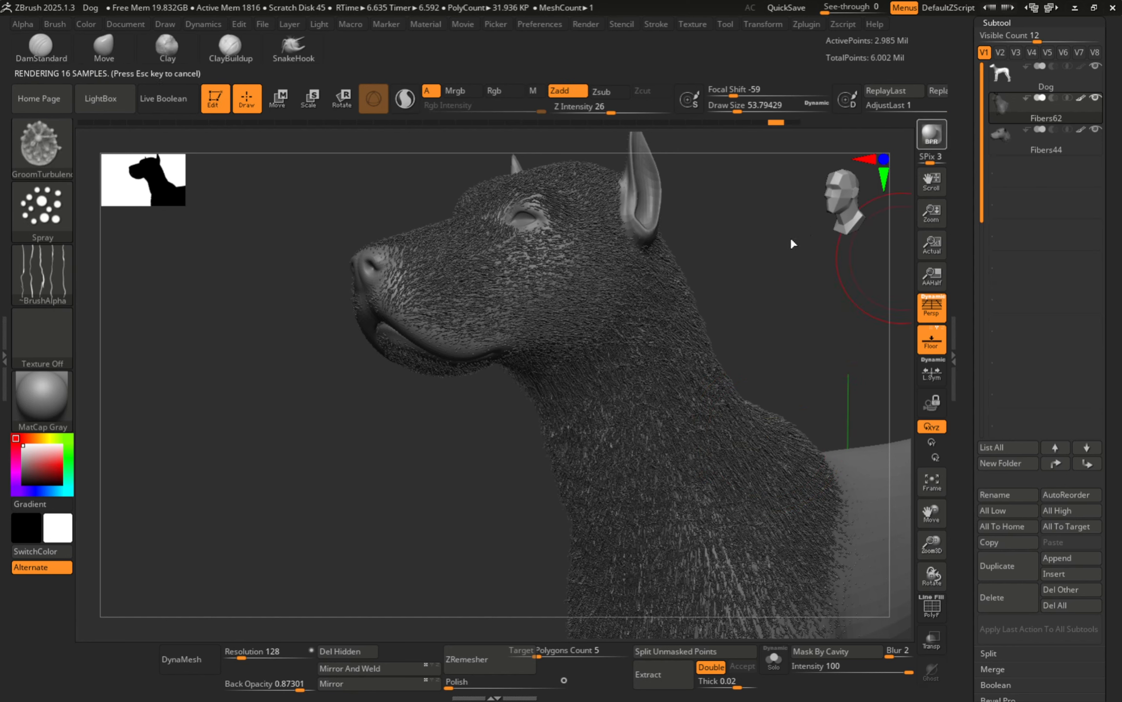